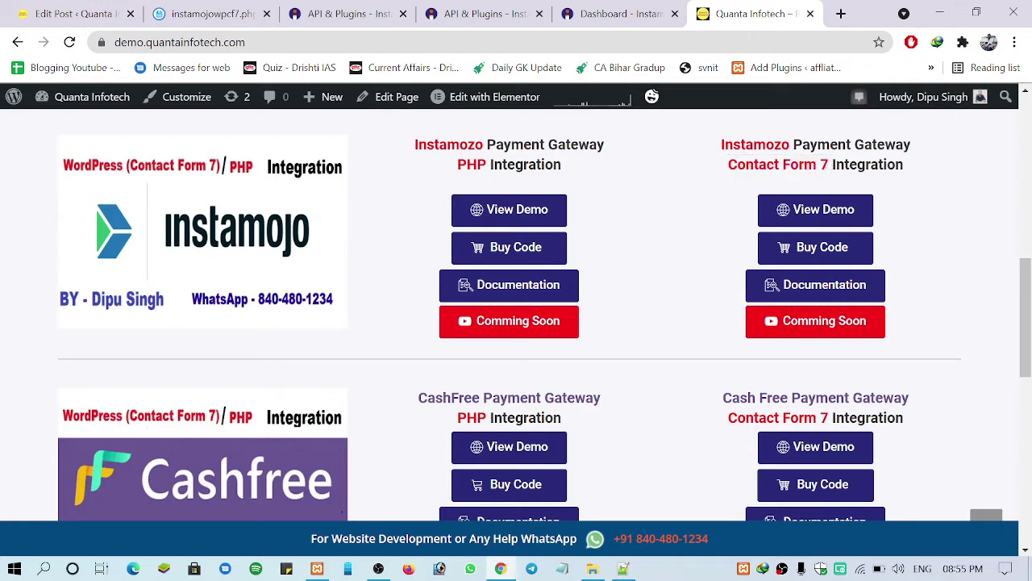
# - Open the demo for the Instamojo payment gateway's Contact Form 7 integration
pyautogui.moveTo(728, 164); pyautogui.dragTo(829, 164)
pyautogui.moveTo(721, 145); pyautogui.dragTo(925, 151)
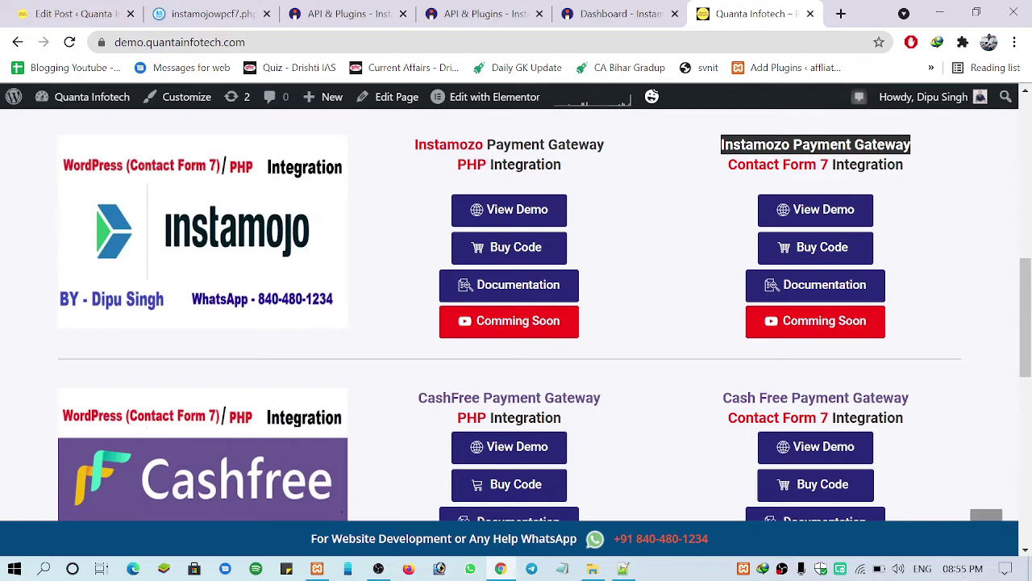
pyautogui.moveTo(728, 164); pyautogui.dragTo(832, 165)
pyautogui.click(832, 165)
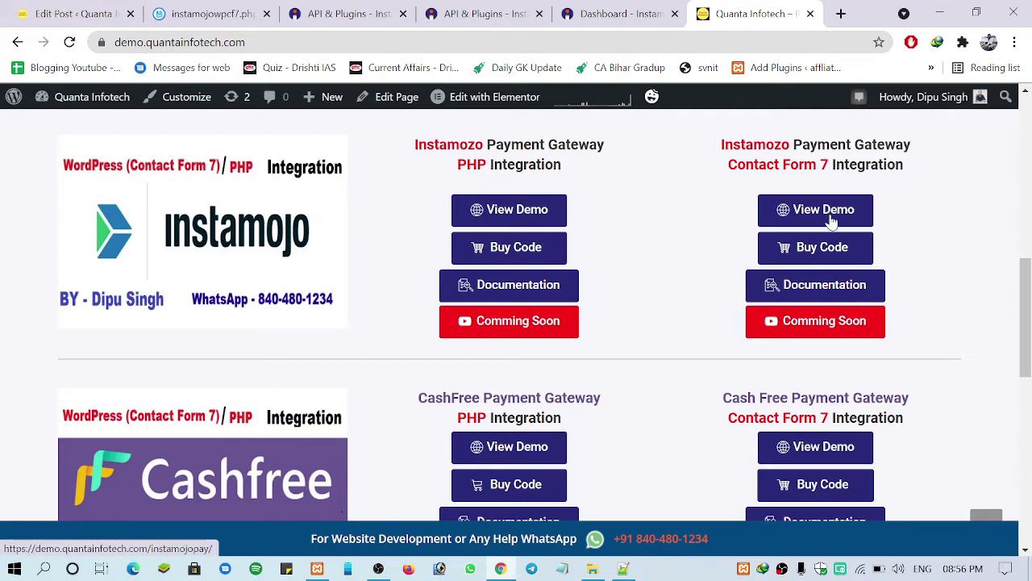
pyautogui.click(158, 48)
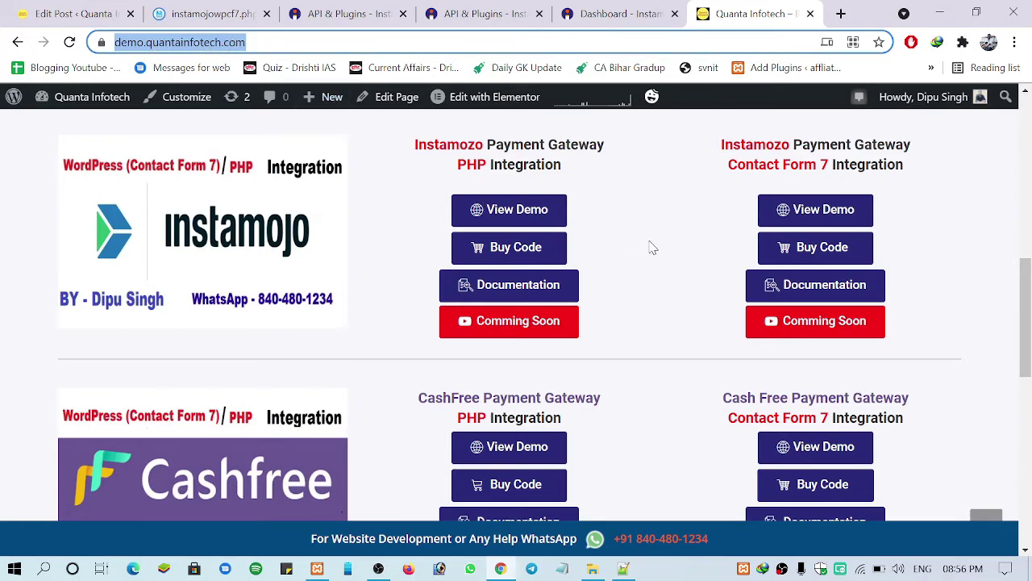
pyautogui.scroll(2, 806, 250)
pyautogui.moveTo(1026, 259); pyautogui.dragTo(1026, 300)
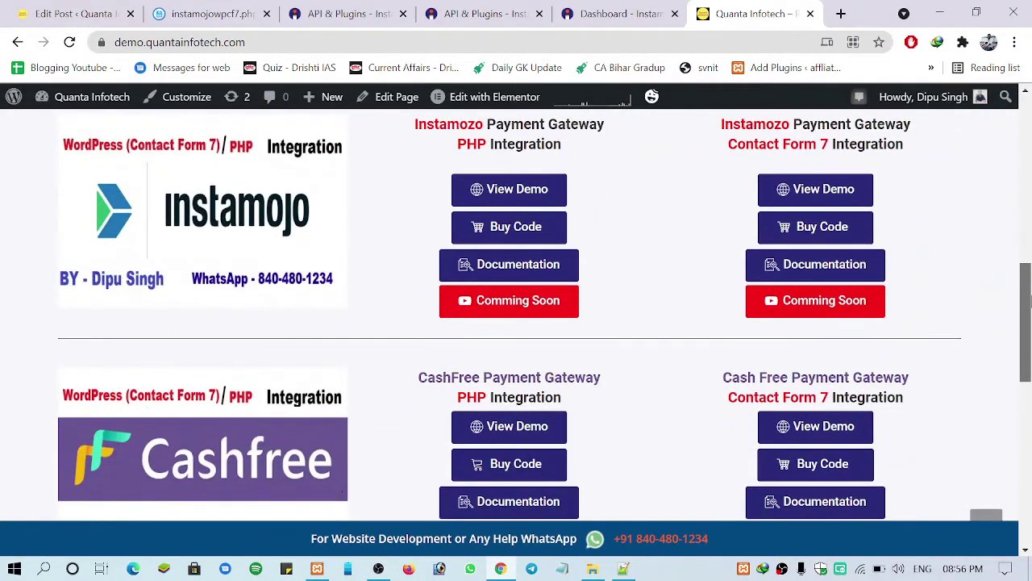
pyautogui.click(815, 191)
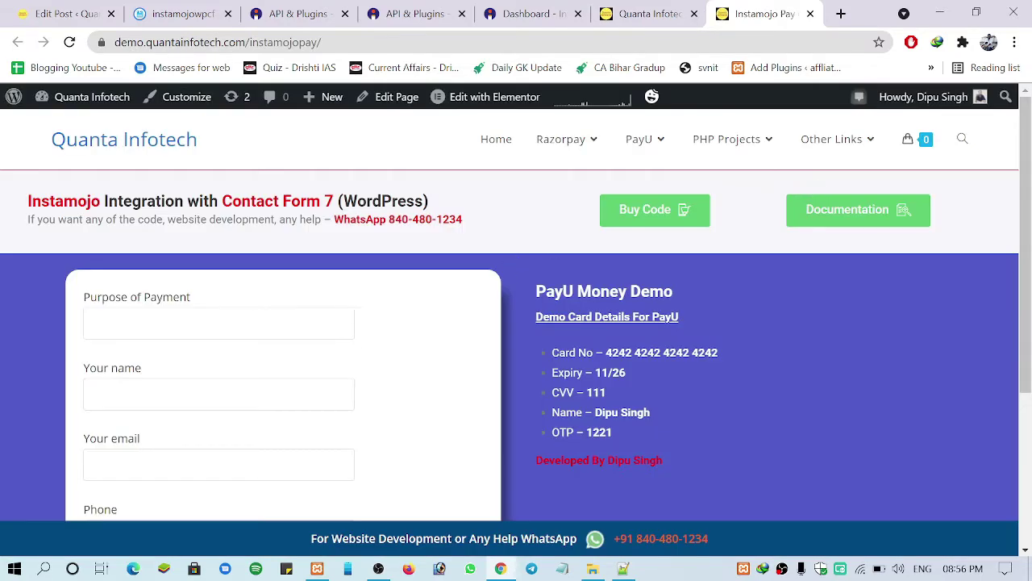
# - Fill in the payment form with purpose Admission Fee, the payer's name, e-mail and phone number, and amount 99, and submit it
pyautogui.scroll(-1, 516, 315)
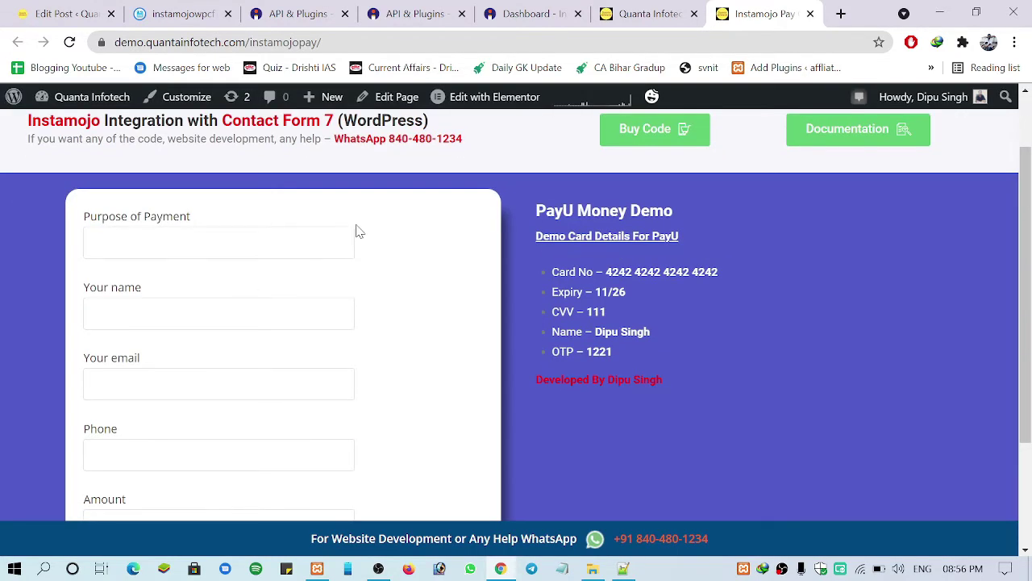
pyautogui.scroll(-2, 359, 231)
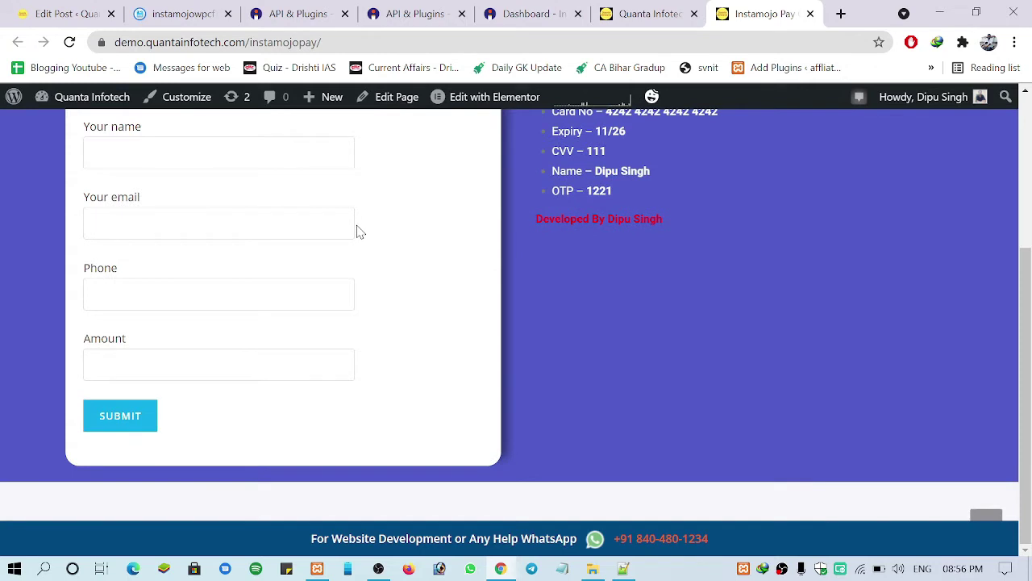
pyautogui.scroll(3, 359, 231)
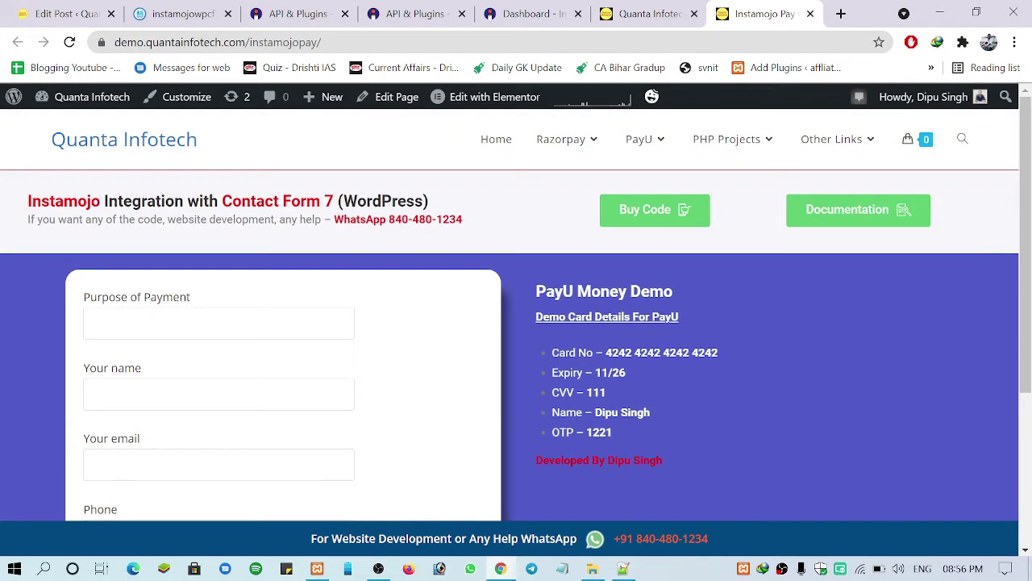
pyautogui.scroll(-1, 516, 323)
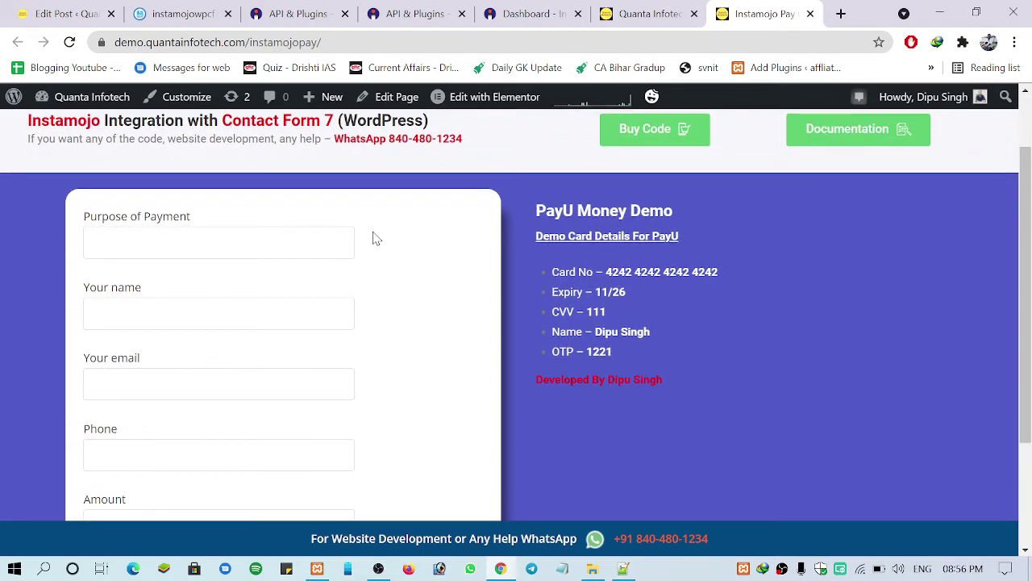
pyautogui.scroll(-1, 375, 238)
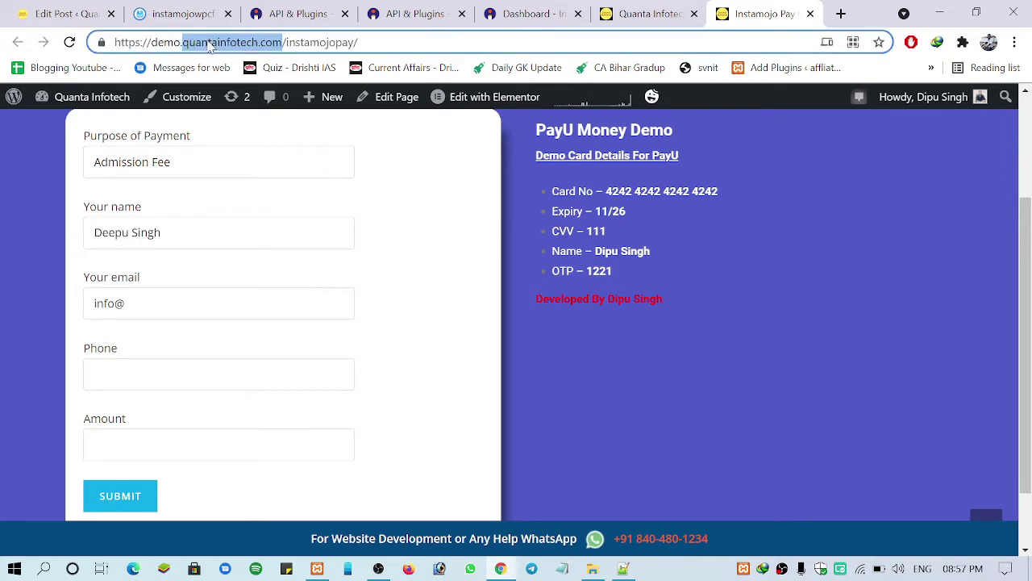
pyautogui.rightClick(208, 46)
pyautogui.click(258, 155)
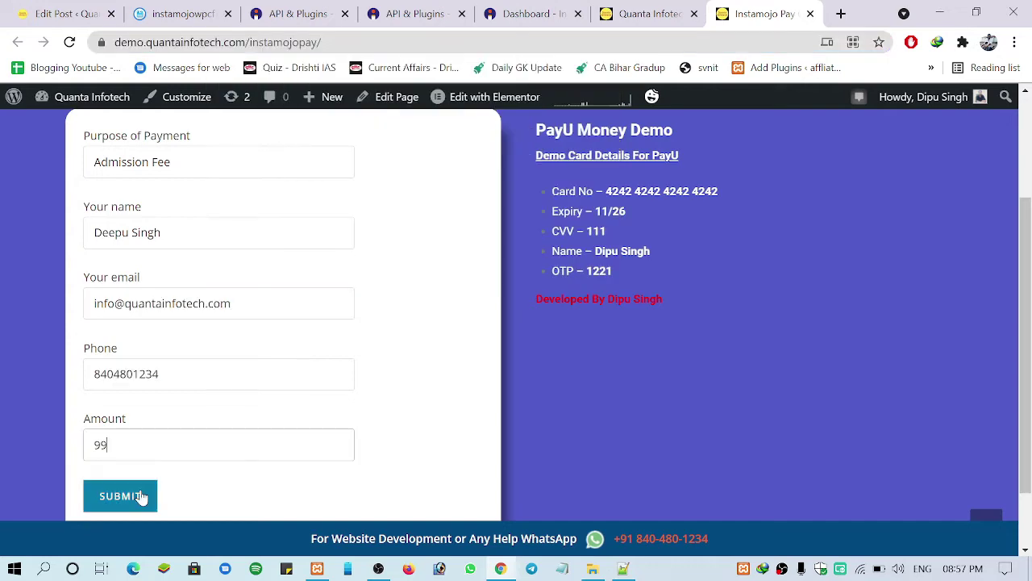
pyautogui.click(141, 496)
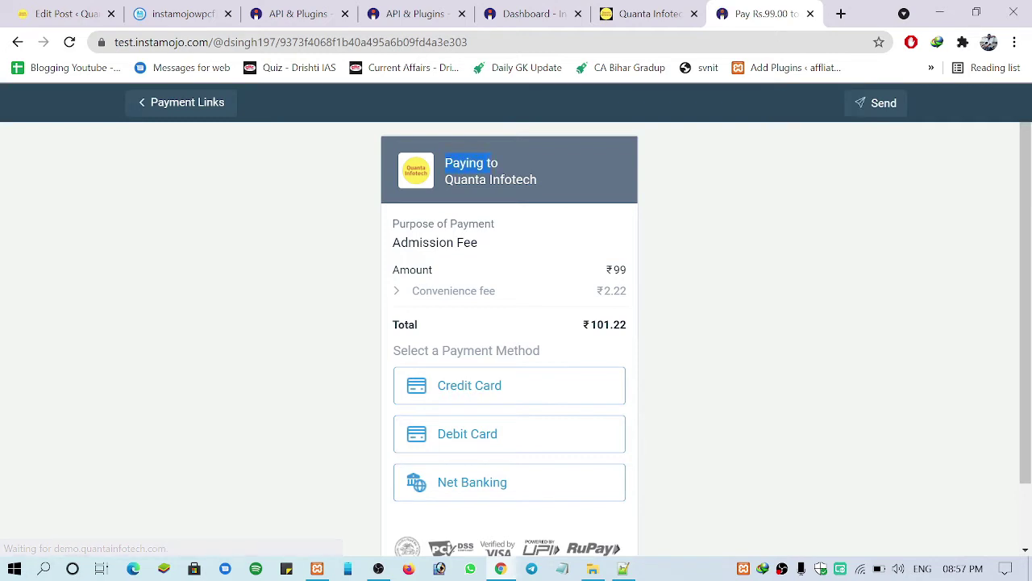
# - Examine the payment purpose, amount and convenience fee breakdown on the Instamojo payment page
pyautogui.moveTo(390, 249); pyautogui.dragTo(542, 237)
pyautogui.click(541, 237)
pyautogui.moveTo(613, 269); pyautogui.dragTo(628, 269)
pyautogui.scroll(-2, 588, 244)
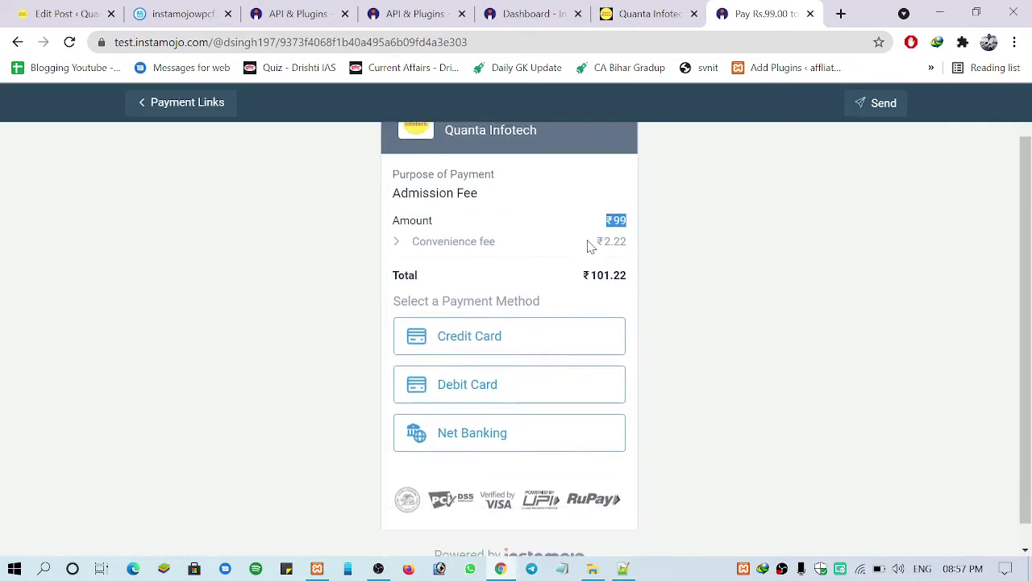
pyautogui.click(460, 232)
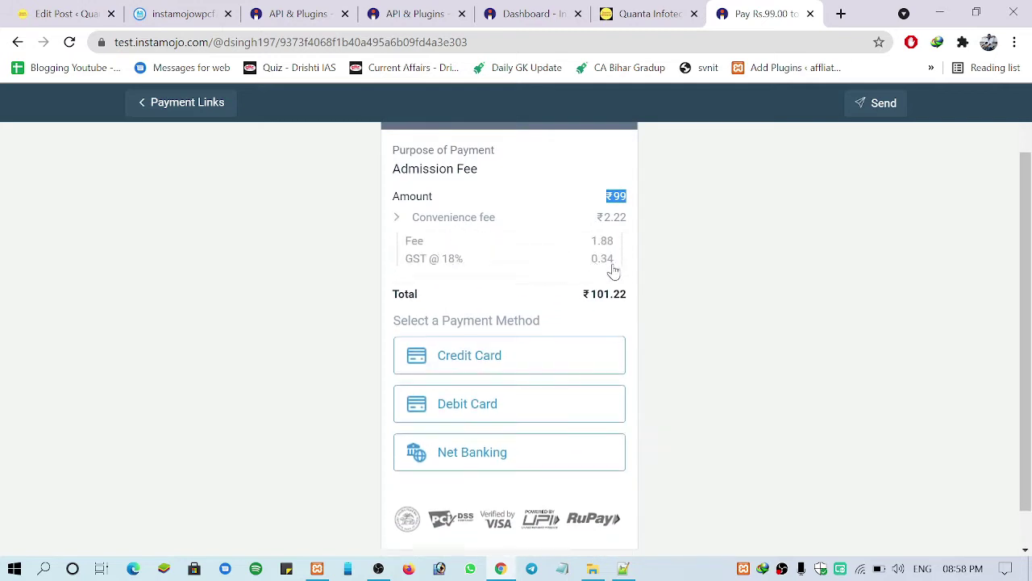
pyautogui.click(611, 218)
pyautogui.click(435, 221)
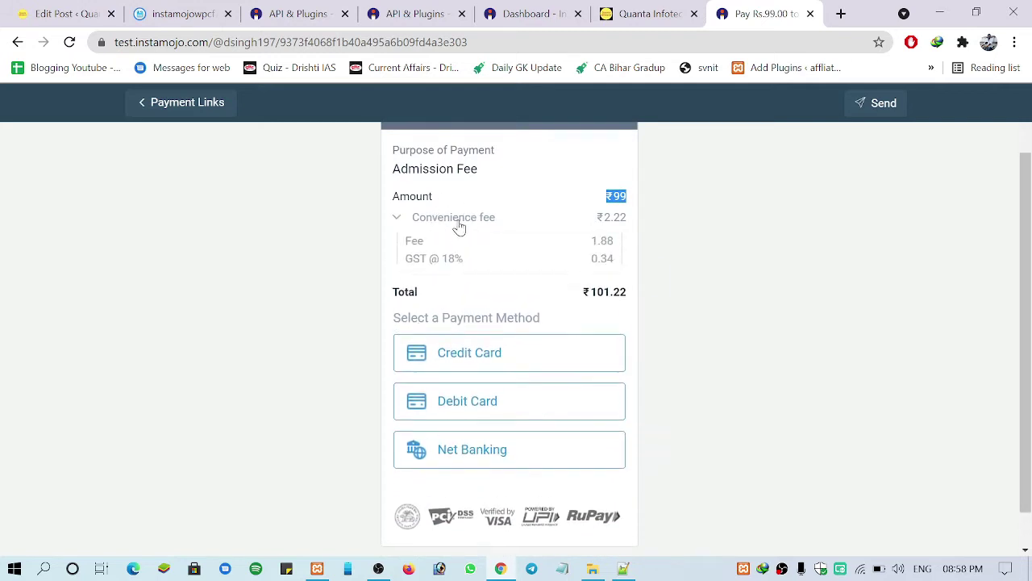
pyautogui.click(419, 223)
pyautogui.click(623, 219)
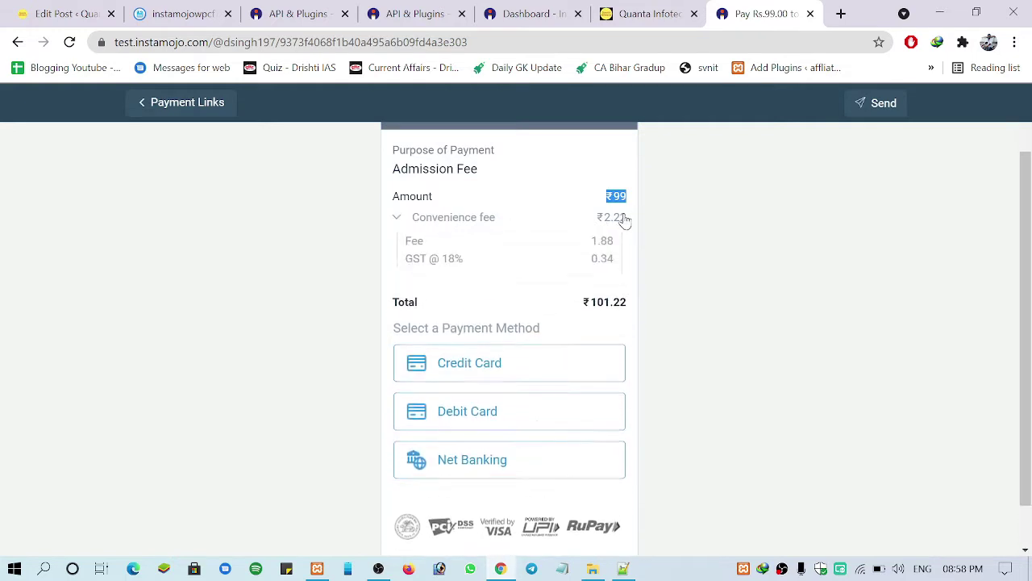
pyautogui.click(622, 219)
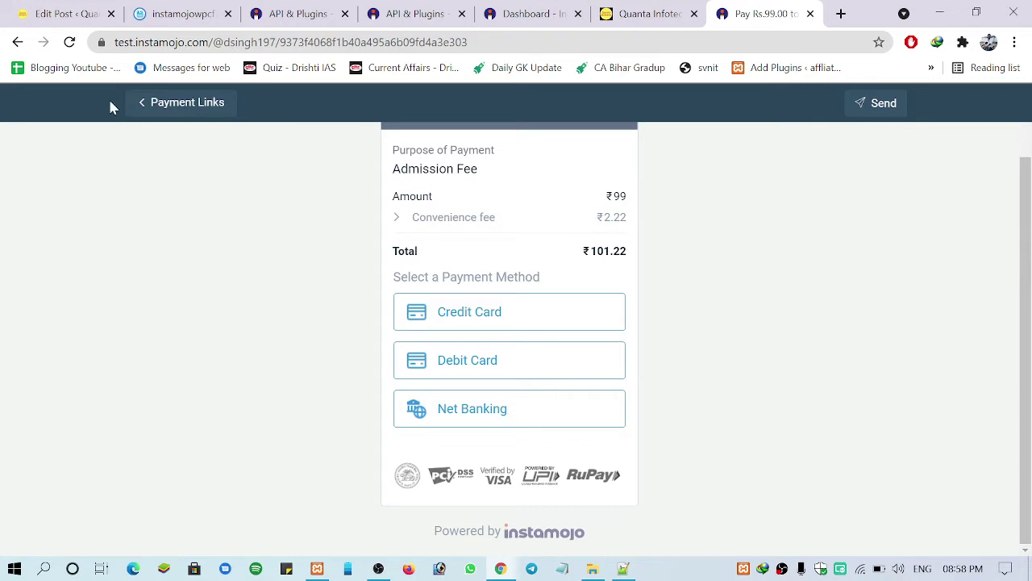
# - Check the web address of the Instamojo payment page and look over its payment methods
pyautogui.moveTo(114, 42); pyautogui.dragTo(185, 42)
pyautogui.click(269, 257)
pyautogui.scroll(1, 320, 271)
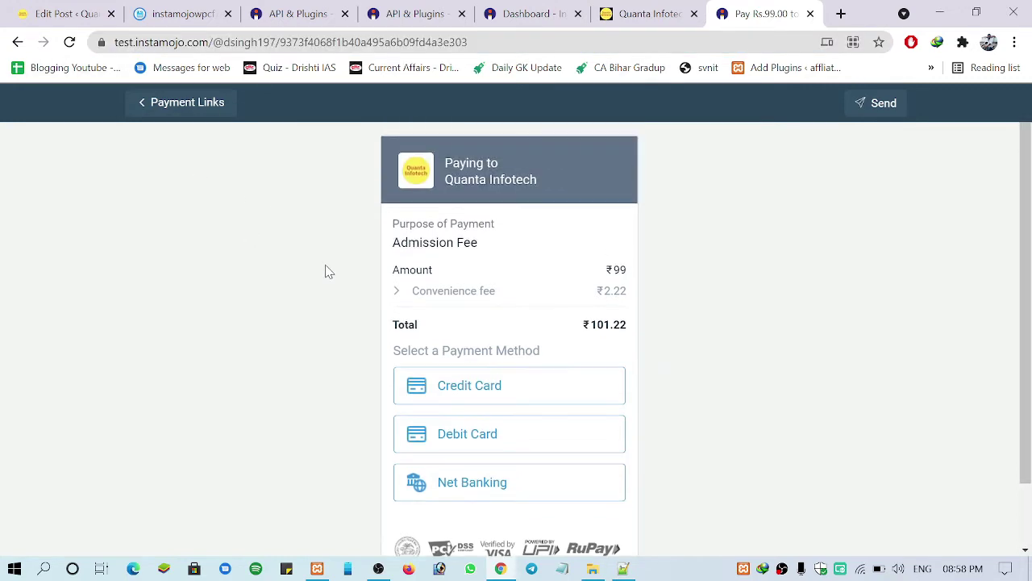
pyautogui.scroll(-1, 564, 320)
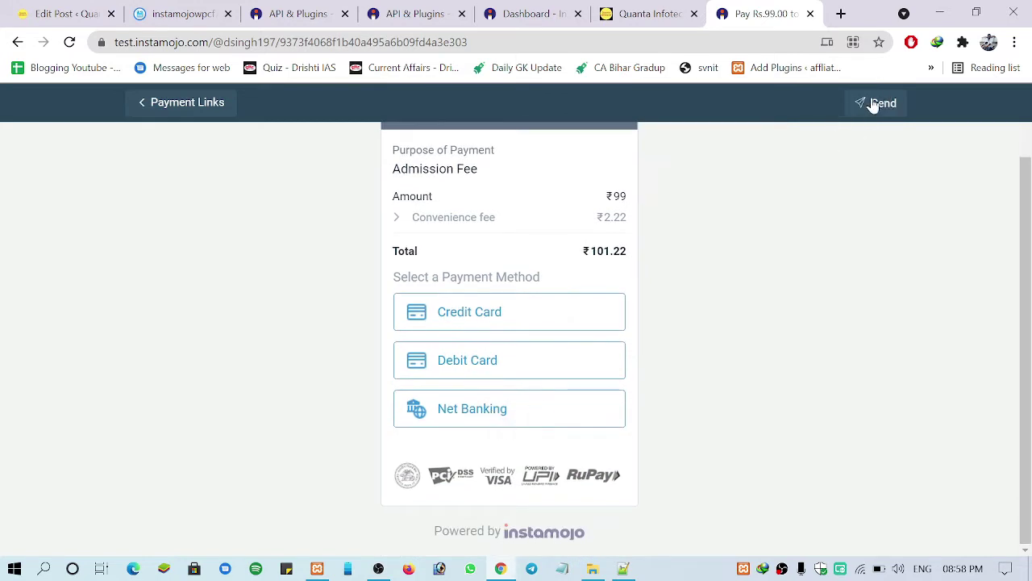
pyautogui.scroll(1, 656, 265)
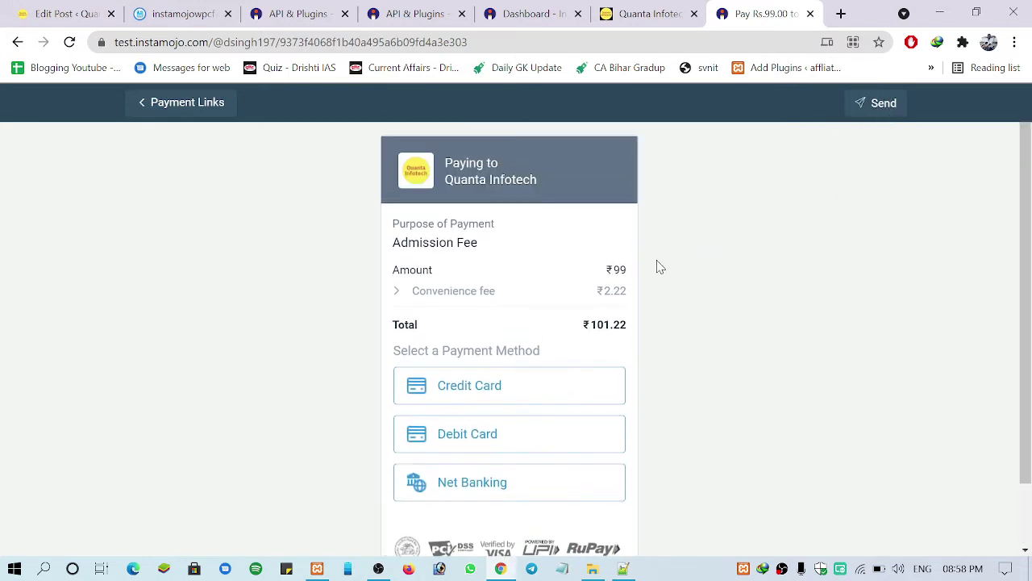
# - Try to send the payment link by SMS, then cancel the request to open an app and close the blank page
pyautogui.click(872, 107)
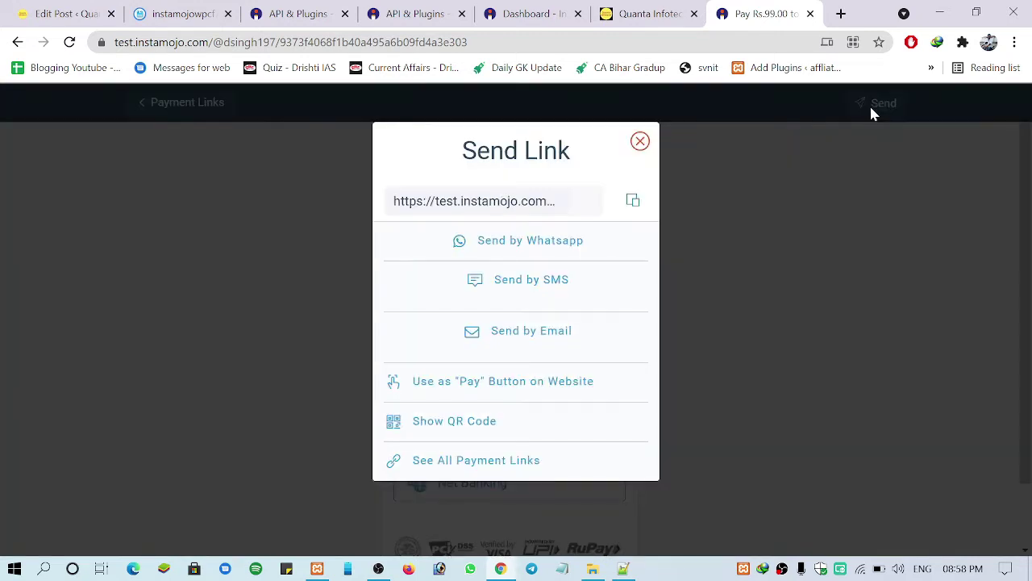
pyautogui.click(533, 278)
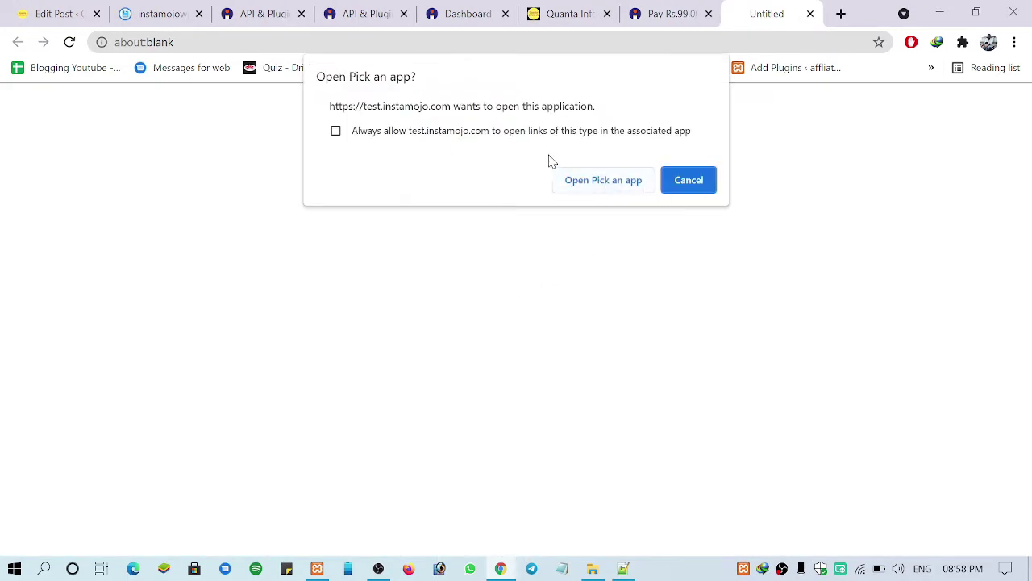
pyautogui.click(692, 180)
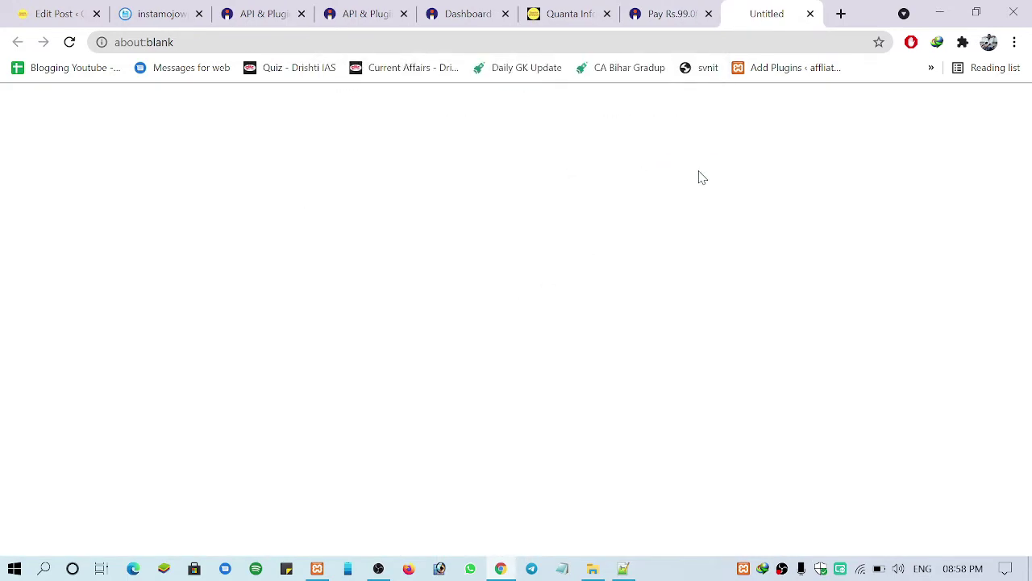
pyautogui.click(810, 14)
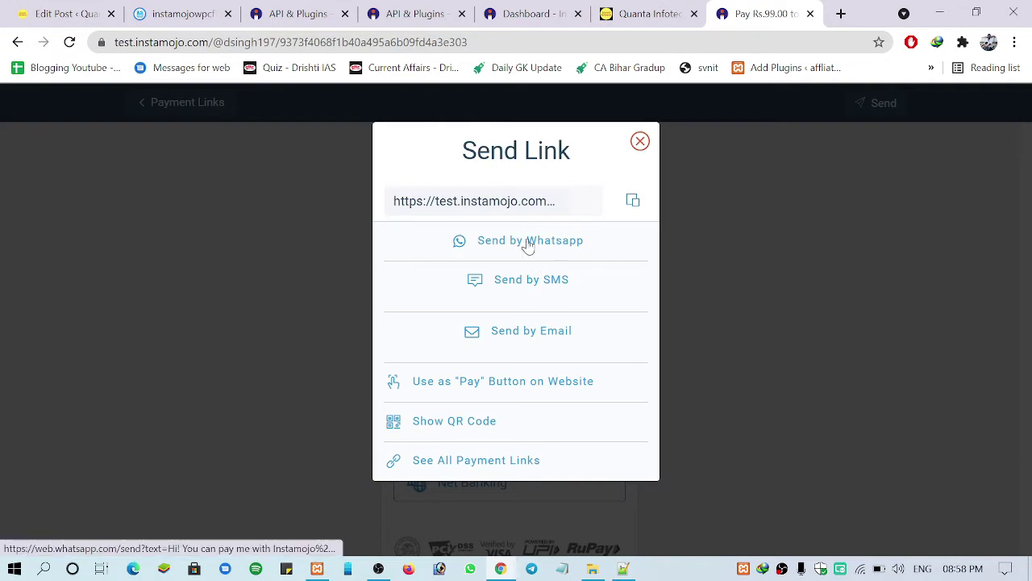
# - View the QR code for the Admission Fee payment, then close it and the link-sending options
pyautogui.click(451, 434)
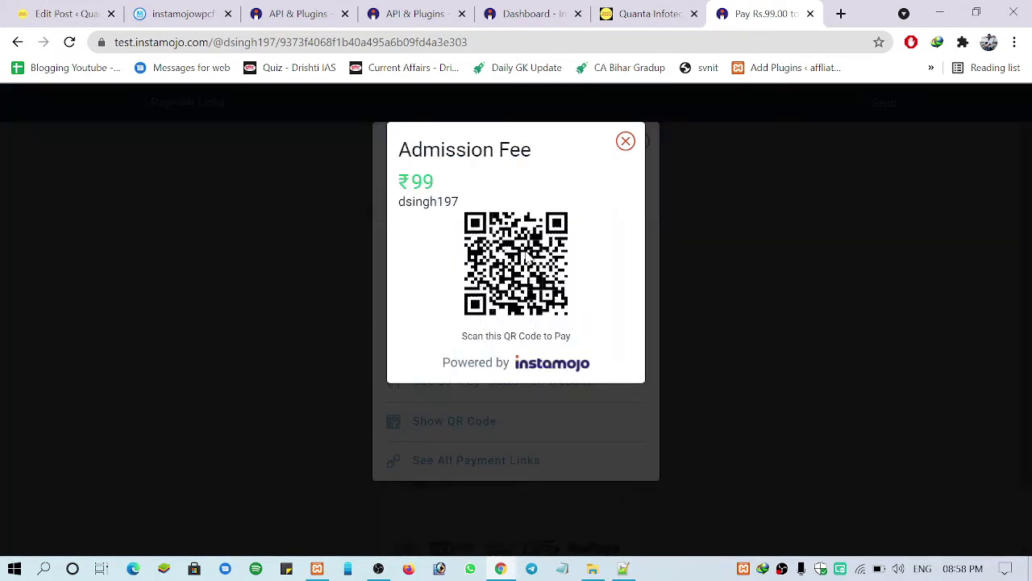
pyautogui.click(624, 142)
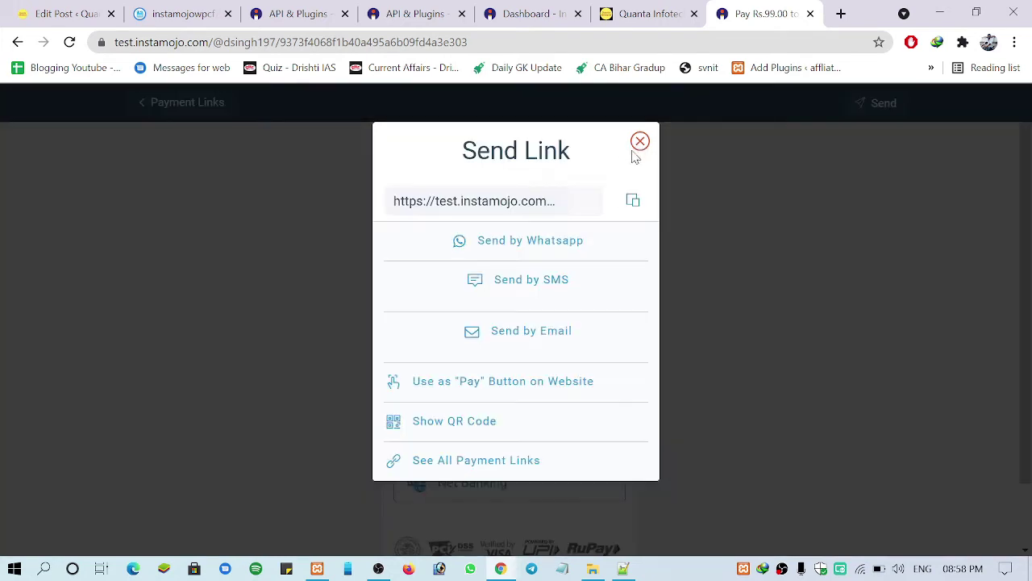
pyautogui.click(641, 141)
# - Choose Net Banking with Test Bank as the payment method and proceed to checkout
pyautogui.scroll(-1, 726, 291)
pyautogui.click(531, 409)
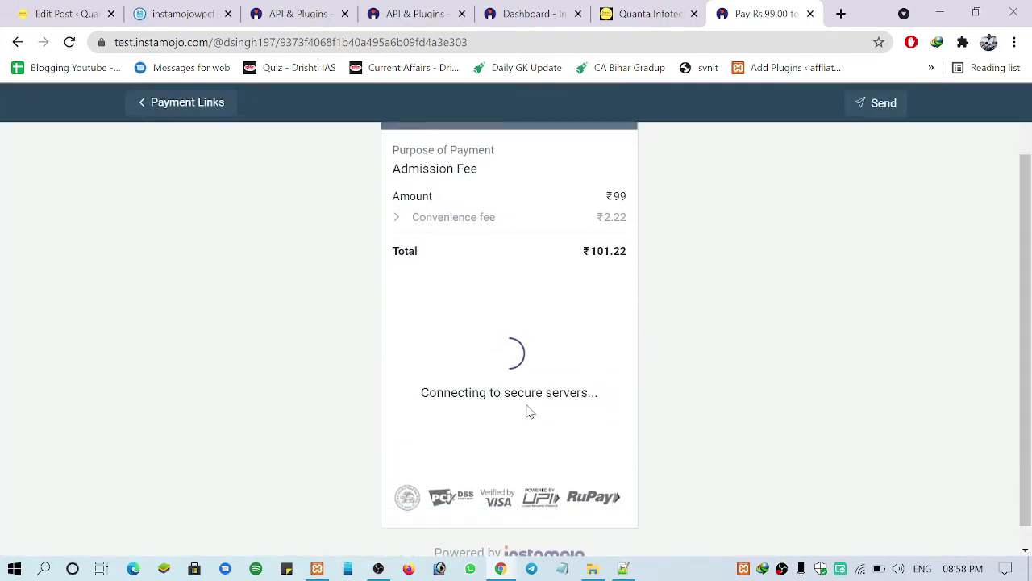
pyautogui.click(488, 387)
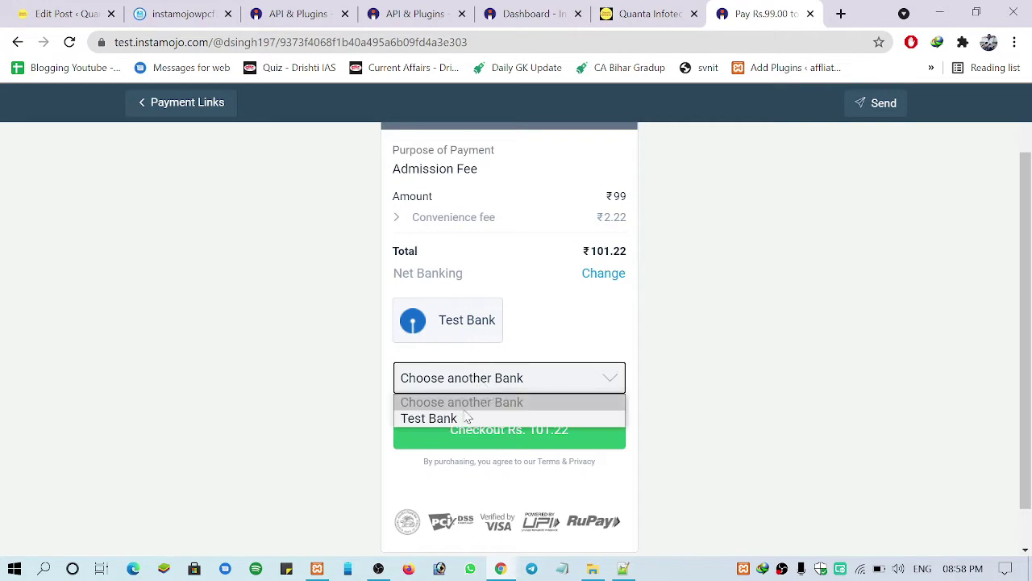
pyautogui.click(435, 418)
pyautogui.click(531, 435)
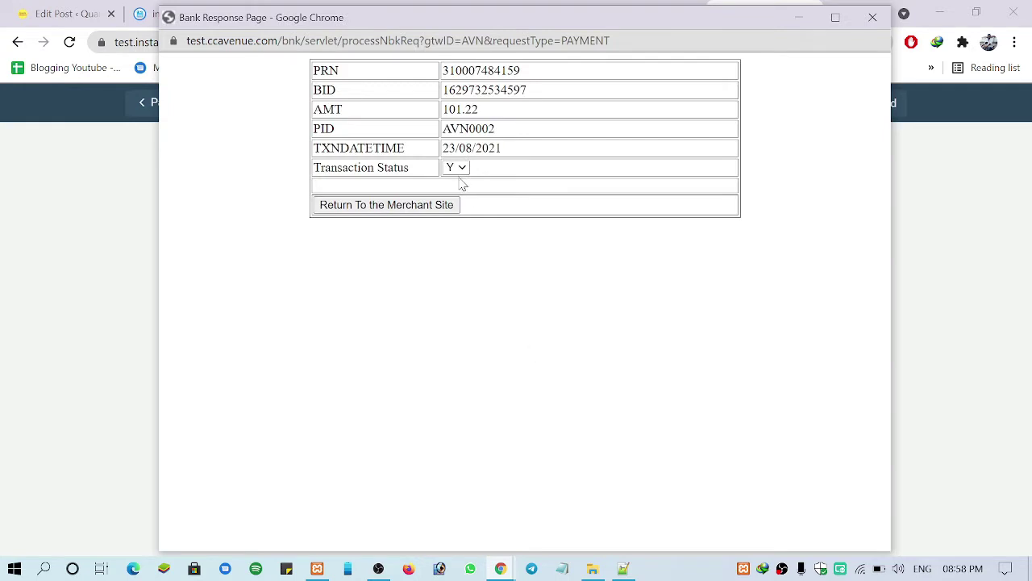
# - Leave the transaction status at Y on the bank response page and return to the merchant site
pyautogui.click(460, 169)
pyautogui.click(510, 226)
pyautogui.click(412, 206)
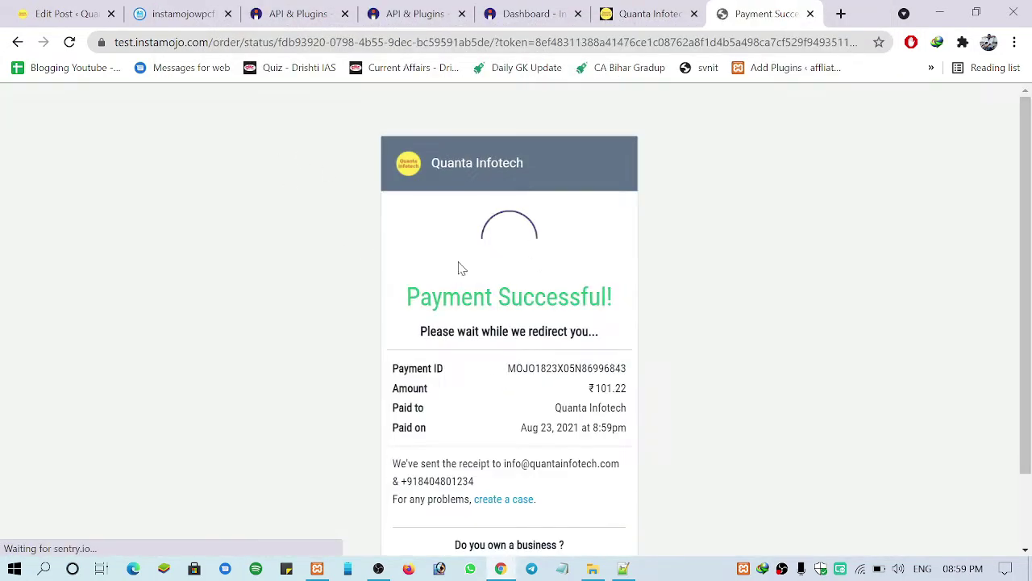
# - Check the payment result message, the thank-you page's address and the Instamojo payment ID shown there
pyautogui.moveTo(402, 296); pyautogui.dragTo(643, 303)
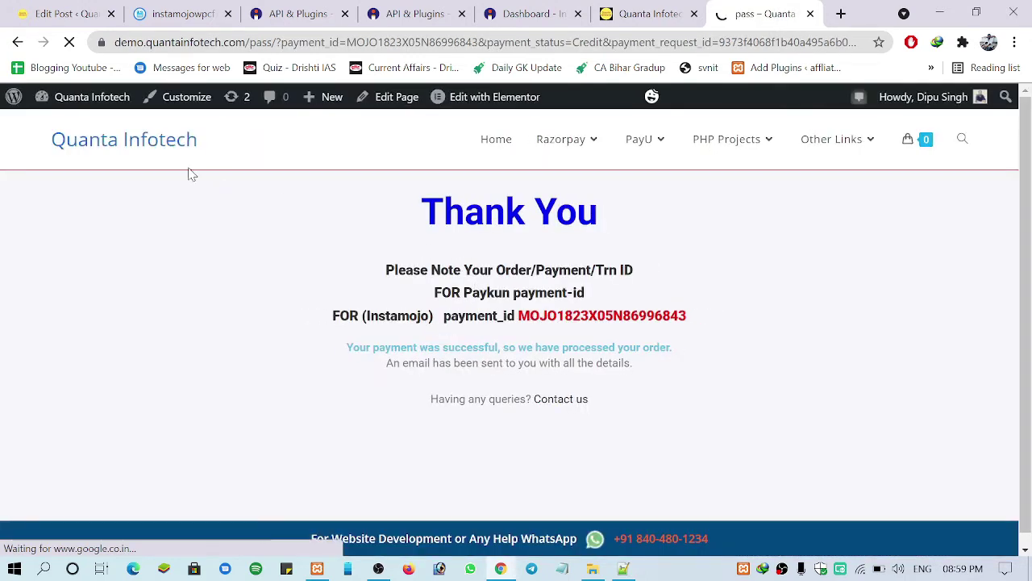
pyautogui.click(273, 42)
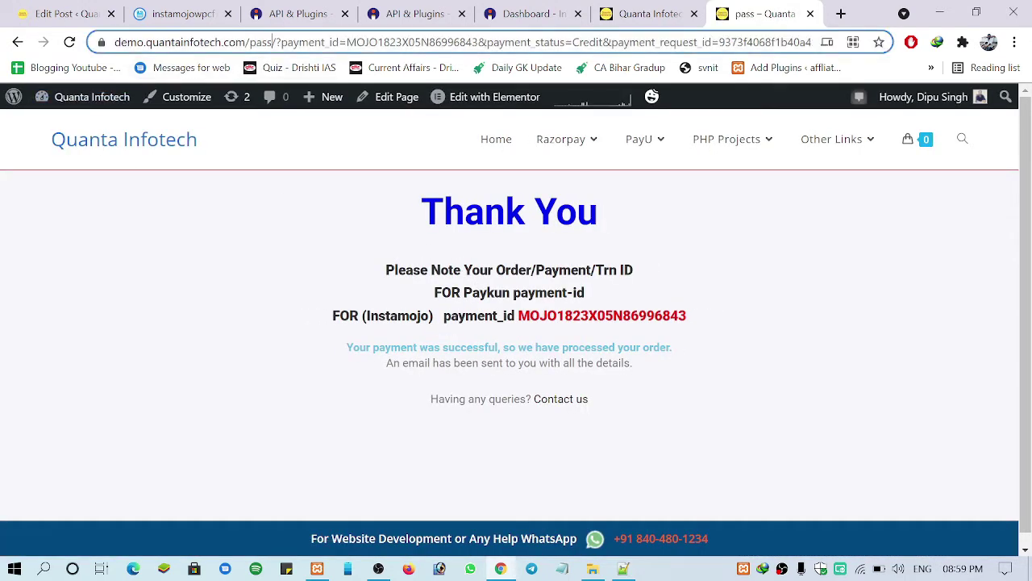
pyautogui.moveTo(273, 42); pyautogui.dragTo(115, 42)
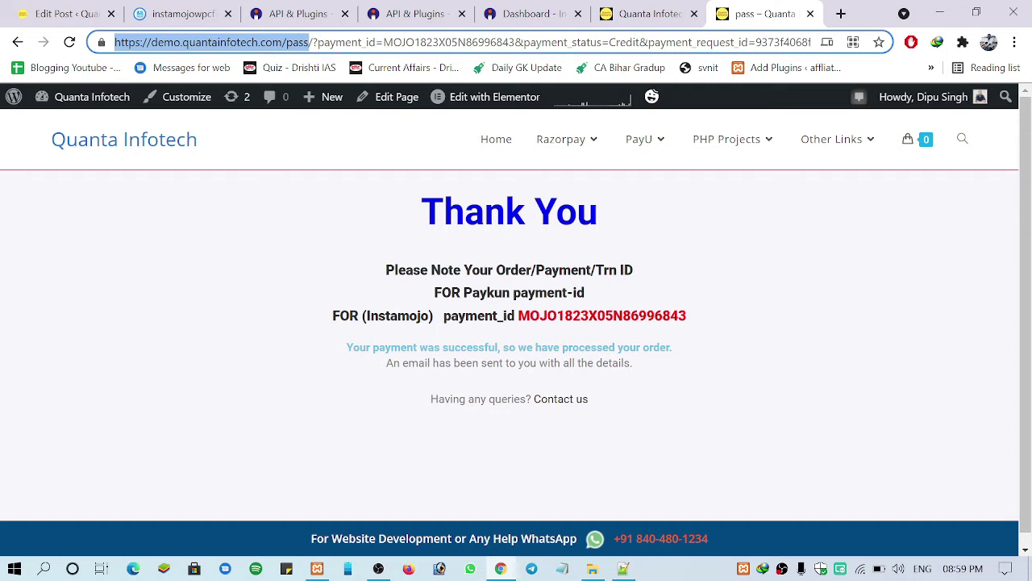
pyautogui.moveTo(518, 315); pyautogui.dragTo(696, 323)
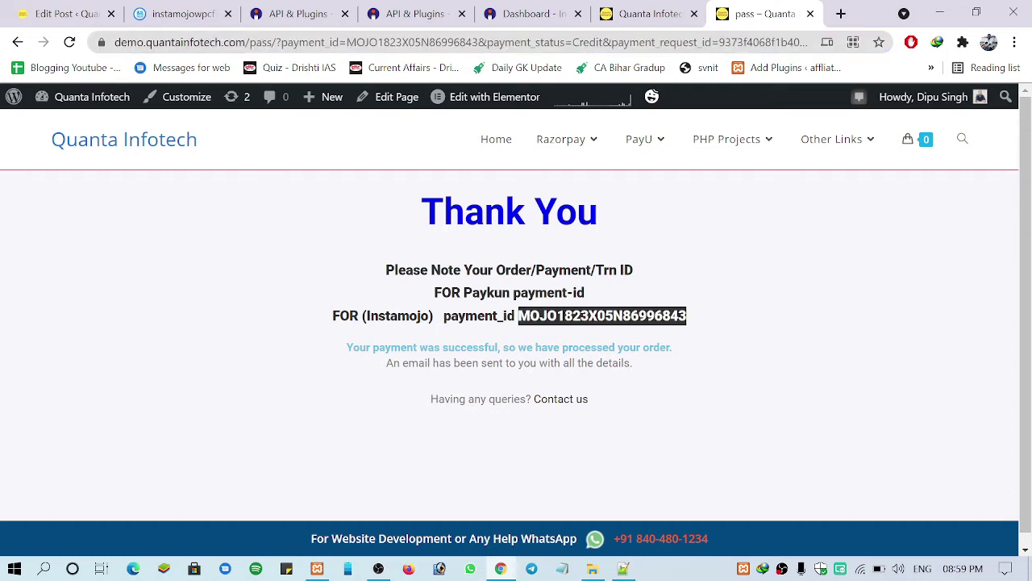
pyautogui.click(536, 331)
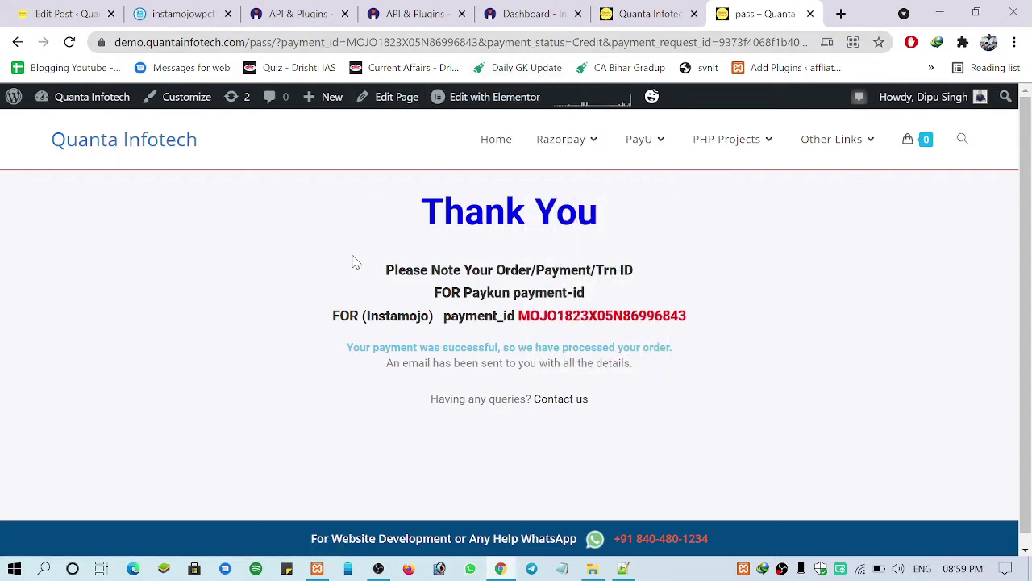
# - Refresh the Instamojo test dashboard and check the newest payment's purpose, payer and amount against the 30-day overview
pyautogui.click(537, 13)
pyautogui.scroll(1, 516, 322)
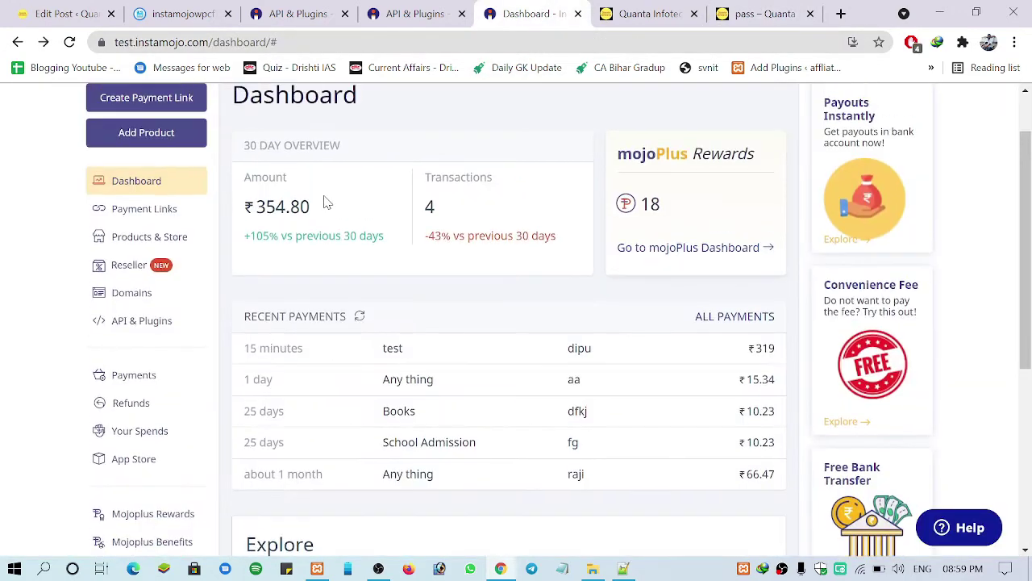
pyautogui.click(70, 41)
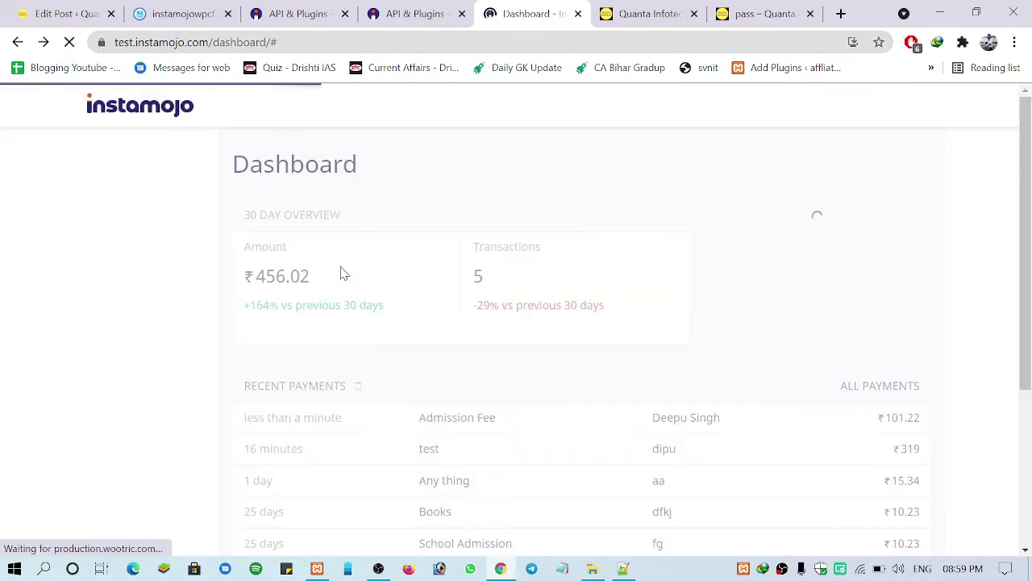
pyautogui.scroll(-2, 349, 290)
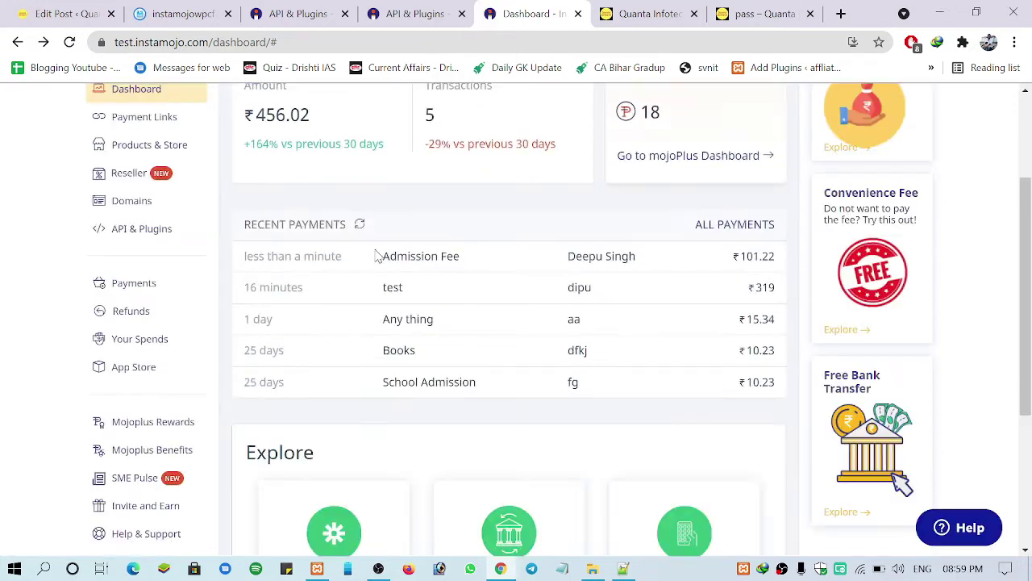
pyautogui.moveTo(381, 256); pyautogui.dragTo(438, 256)
pyautogui.moveTo(567, 256); pyautogui.dragTo(627, 256)
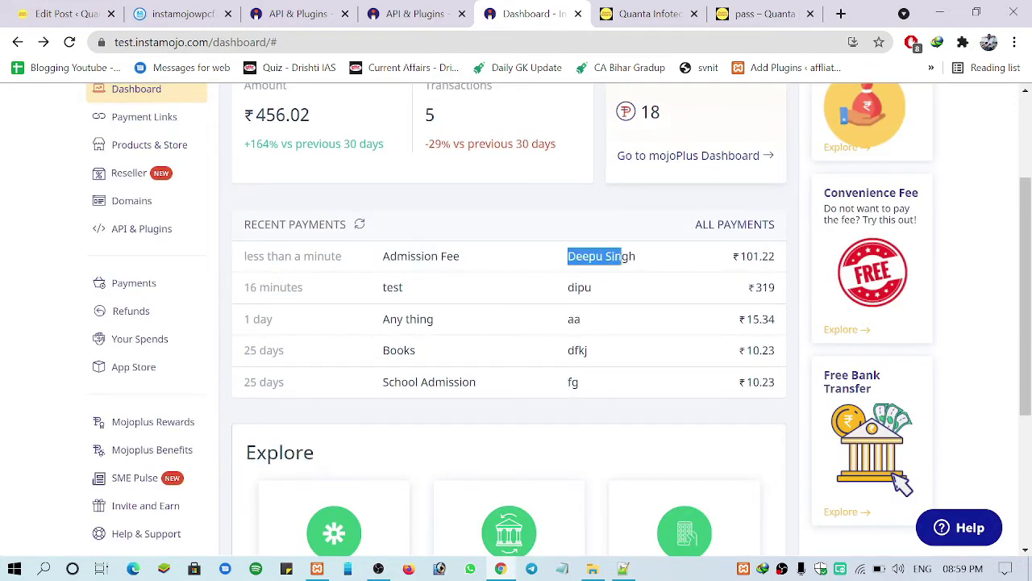
pyautogui.moveTo(738, 257); pyautogui.dragTo(794, 263)
pyautogui.scroll(3, 722, 276)
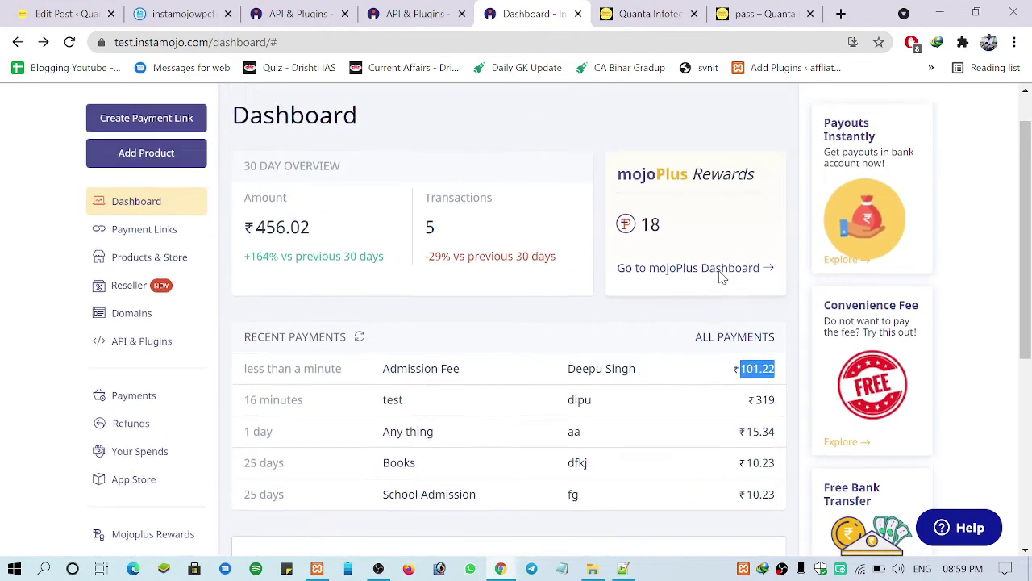
# - Reopen the closed Instamojo demo form page and the webmail inbox
pyautogui.click(742, 14)
pyautogui.hotkey('ctrl', 'shift', 't')
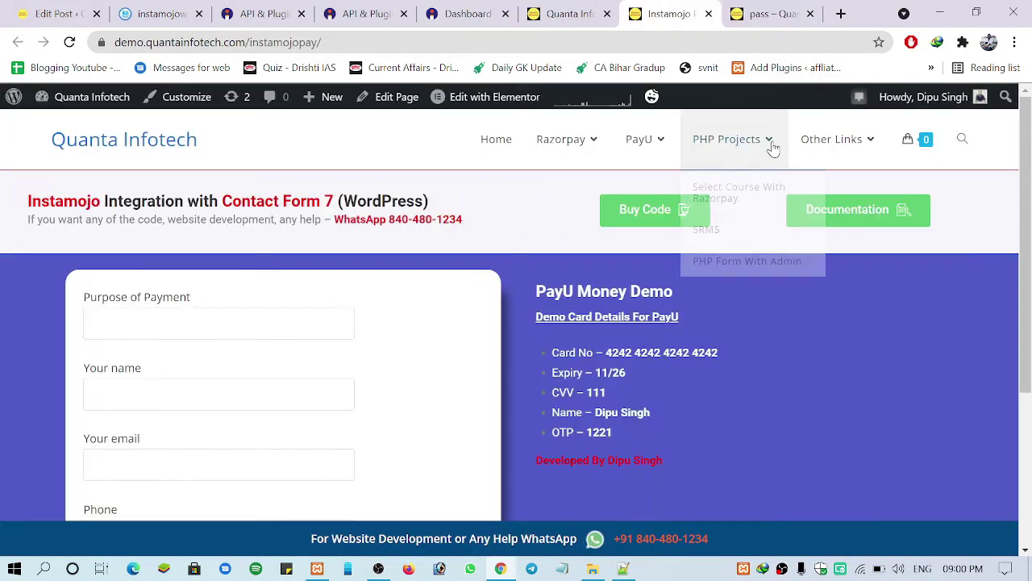
pyautogui.hotkey('ctrl', 'shift', 't')
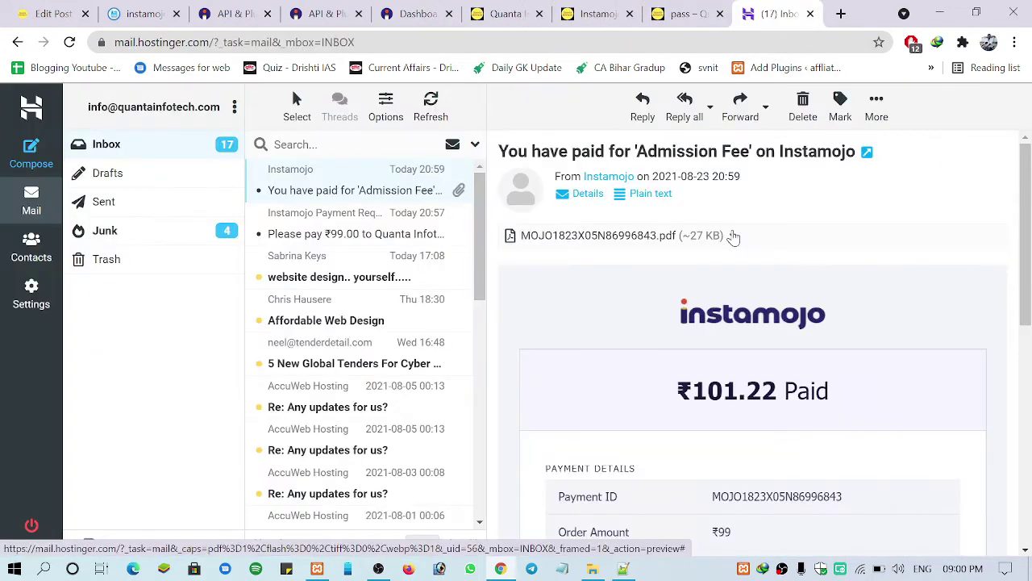
# - Check the payment ID, order amount and fee lines in the Admission Fee payment receipt email
pyautogui.scroll(-1, 734, 240)
pyautogui.scroll(1, 734, 240)
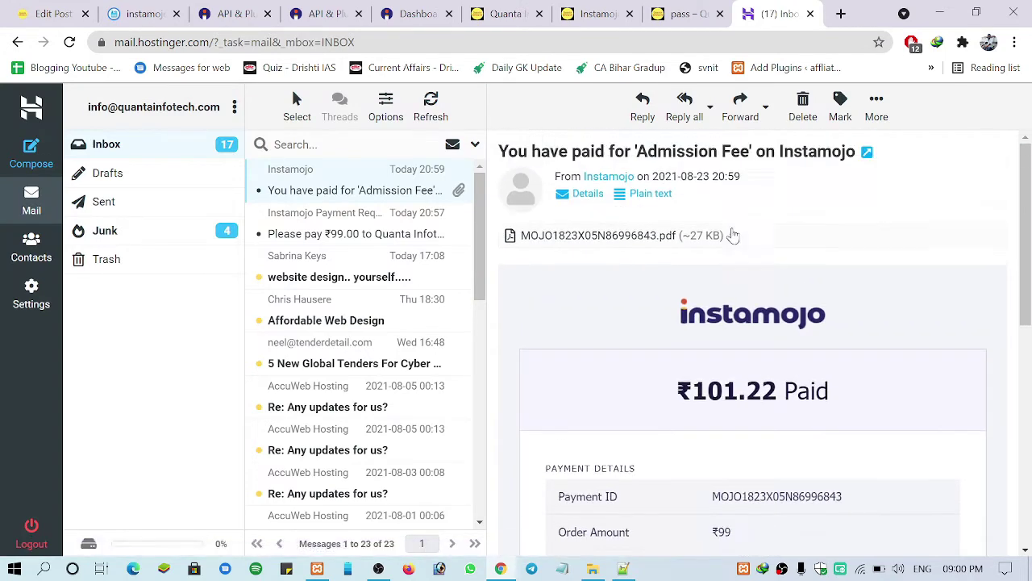
pyautogui.scroll(-1, 736, 244)
pyautogui.scroll(-2, 734, 243)
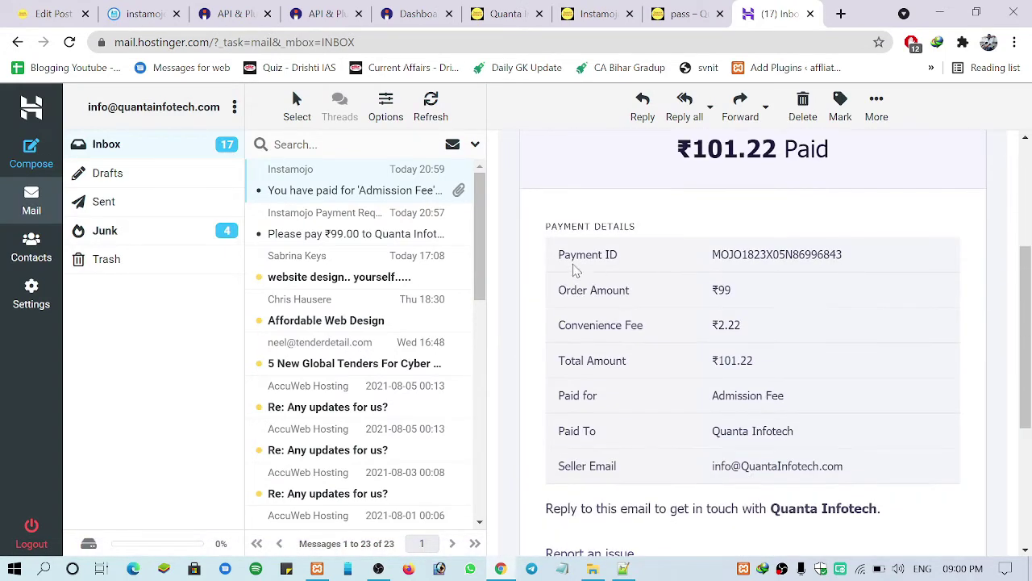
pyautogui.moveTo(558, 254); pyautogui.dragTo(783, 272)
pyautogui.click(703, 295)
pyautogui.moveTo(710, 332); pyautogui.dragTo(789, 352)
pyautogui.scroll(-1, 775, 326)
pyautogui.click(718, 327)
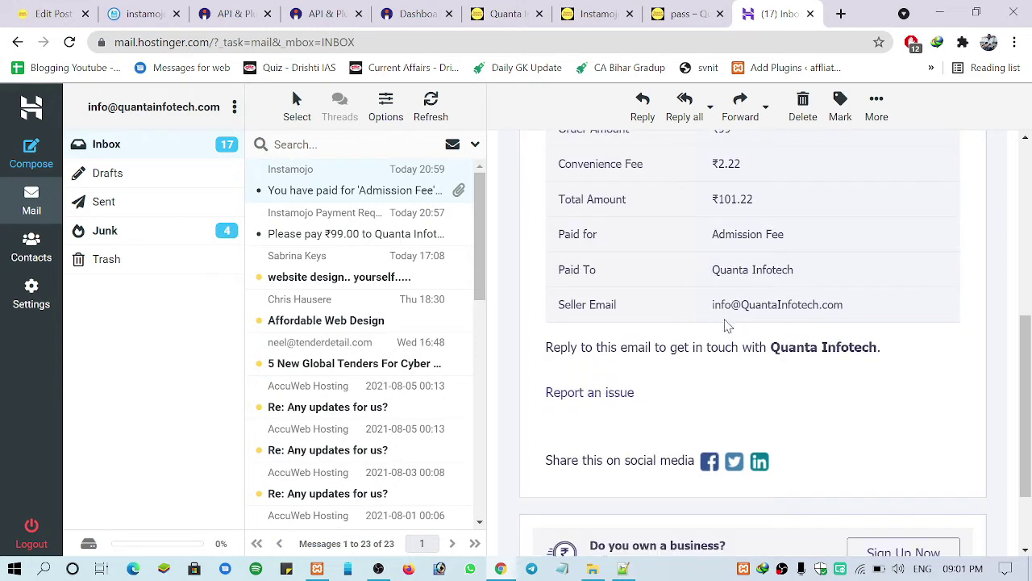
# - Check the seller email in the receipt and read through the remainder of the message
pyautogui.moveTo(712, 308); pyautogui.dragTo(849, 316)
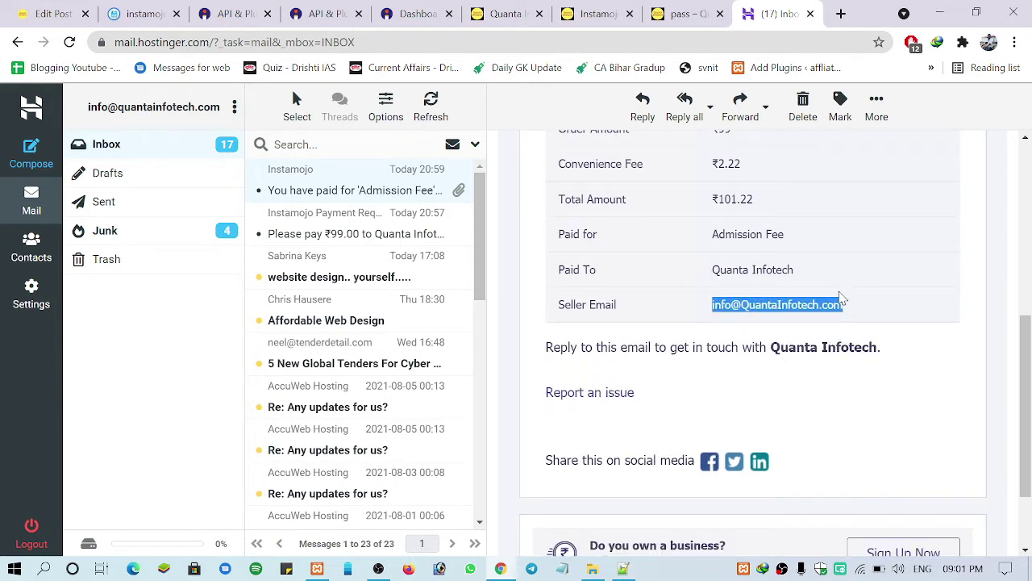
pyautogui.scroll(-1, 841, 294)
pyautogui.click(839, 284)
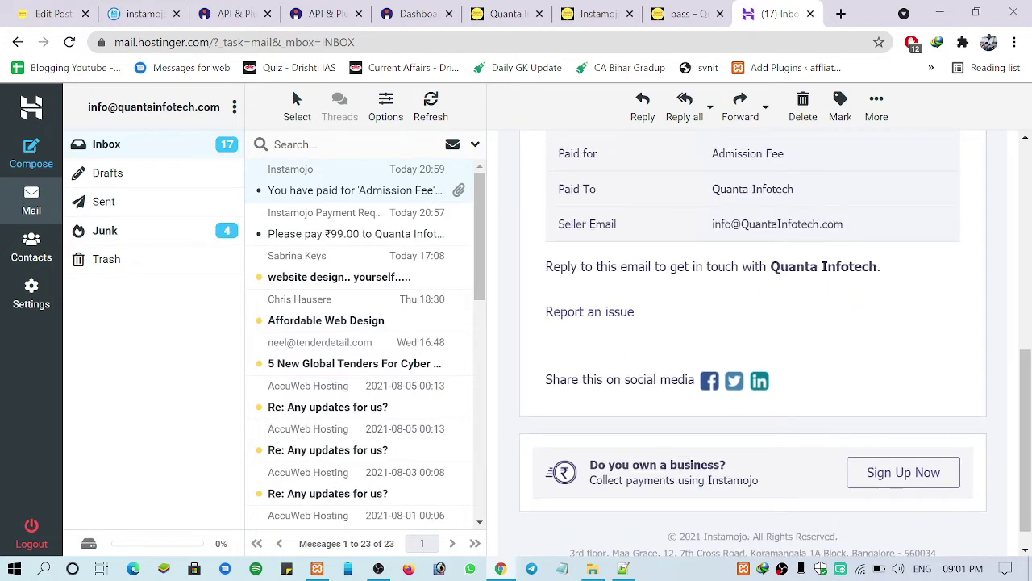
pyautogui.scroll(3, 787, 229)
pyautogui.scroll(-3, 786, 228)
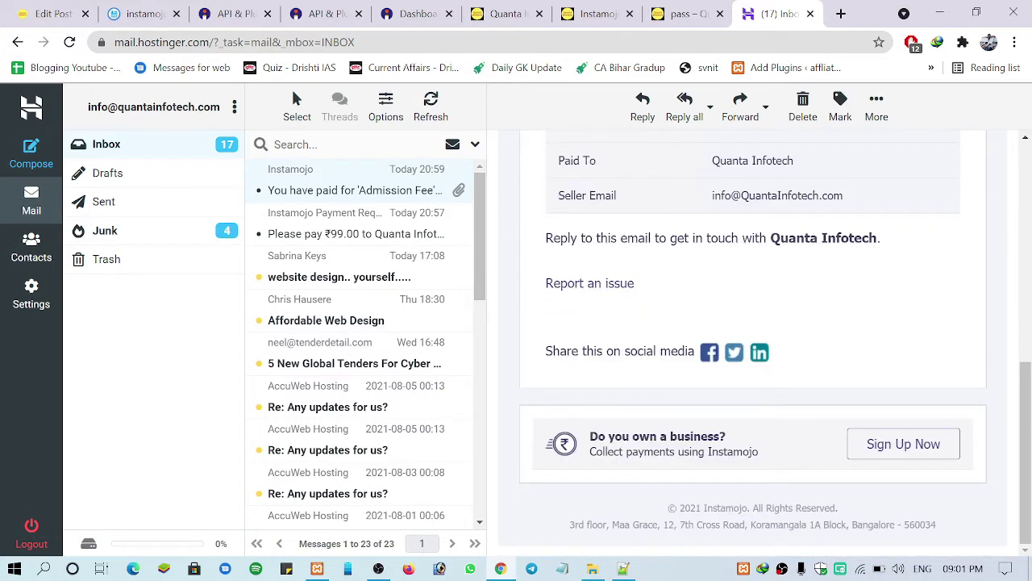
pyautogui.scroll(1, 787, 228)
pyautogui.scroll(5, 787, 228)
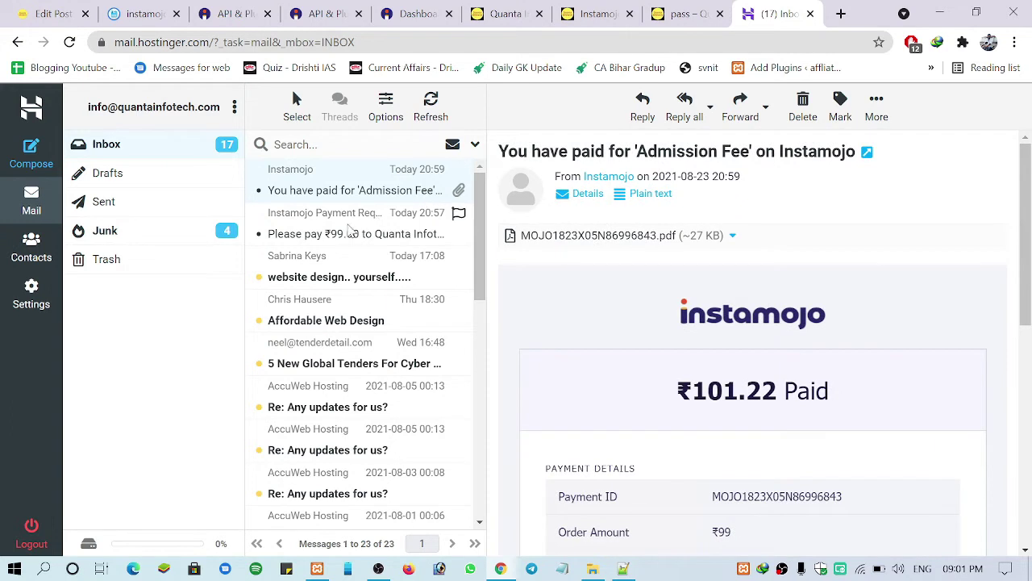
# - Open the Instamojo payment request email for the Admission Fee and read through it
pyautogui.click(347, 234)
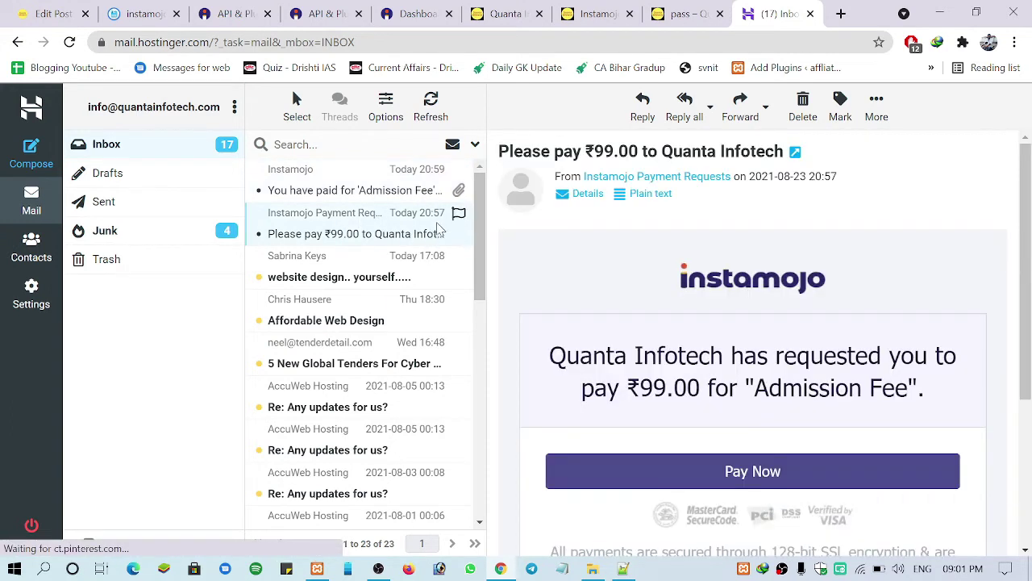
pyautogui.click(350, 192)
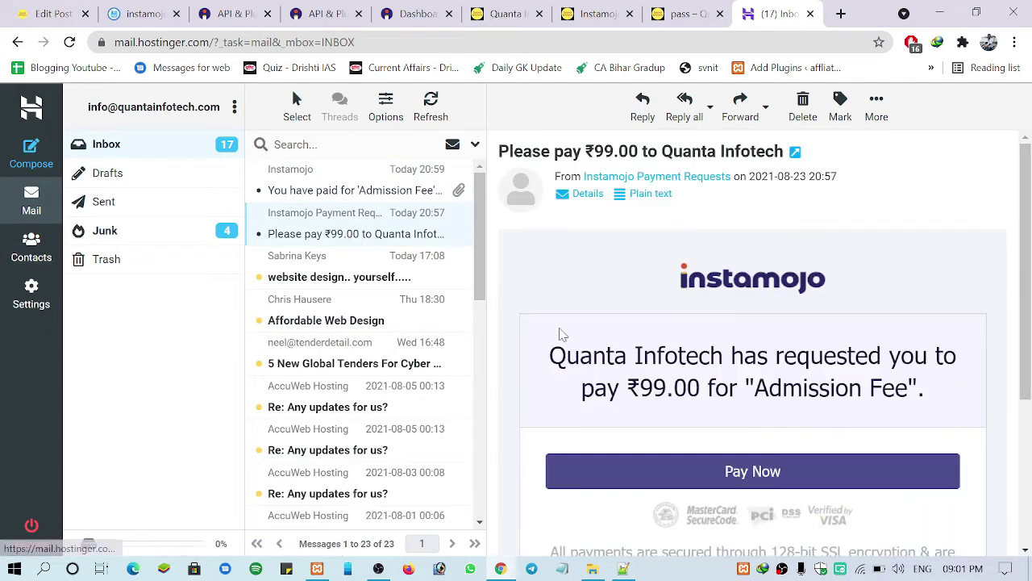
pyautogui.scroll(-3, 564, 335)
pyautogui.scroll(1, 673, 335)
pyautogui.scroll(-2, 674, 334)
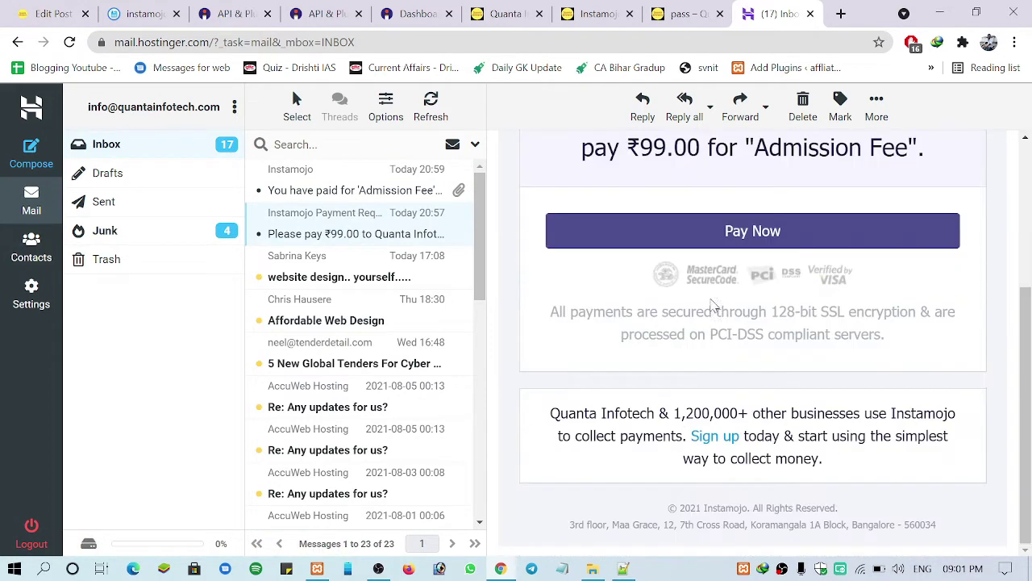
pyautogui.scroll(2, 673, 335)
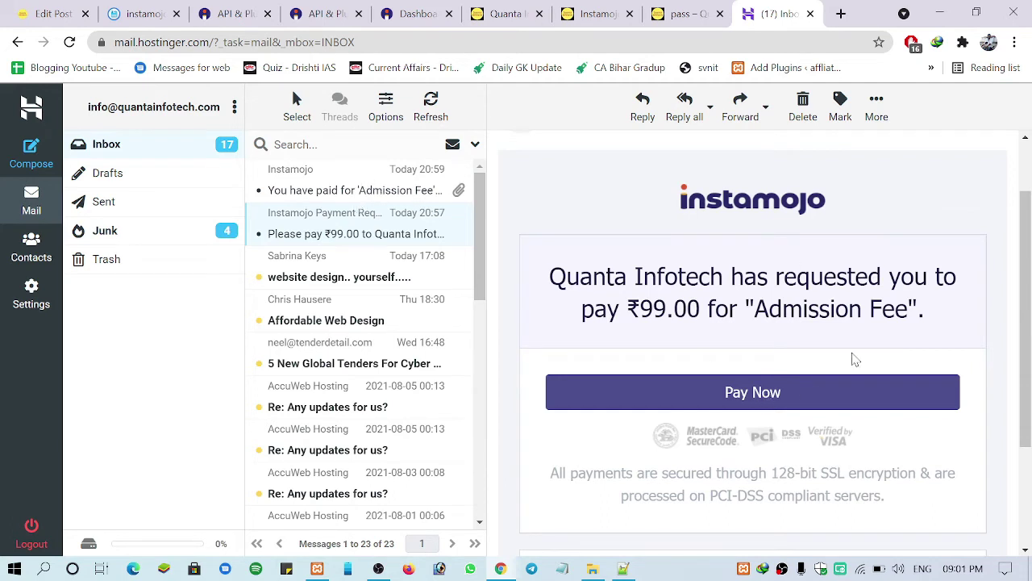
# - Follow the Pay Now link from the payment request email, read the resulting page, and close it and the mailbox
pyautogui.click(689, 399)
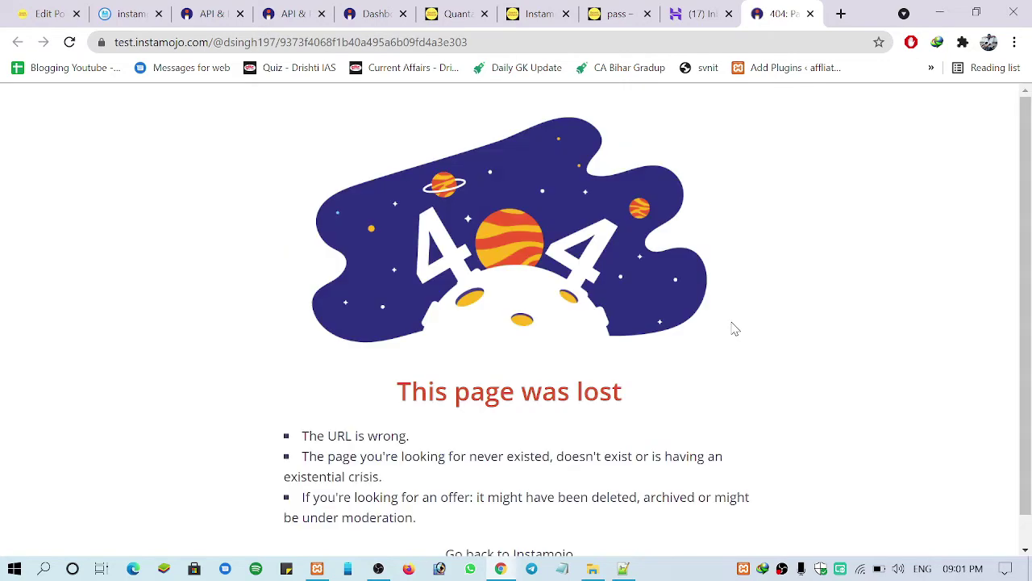
pyautogui.moveTo(388, 396); pyautogui.dragTo(663, 396)
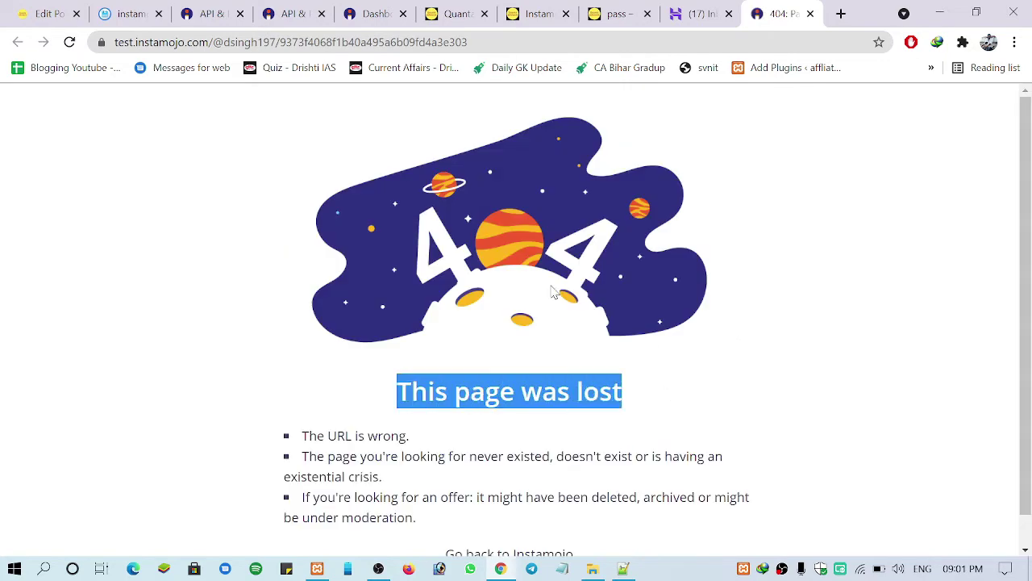
pyautogui.click(811, 14)
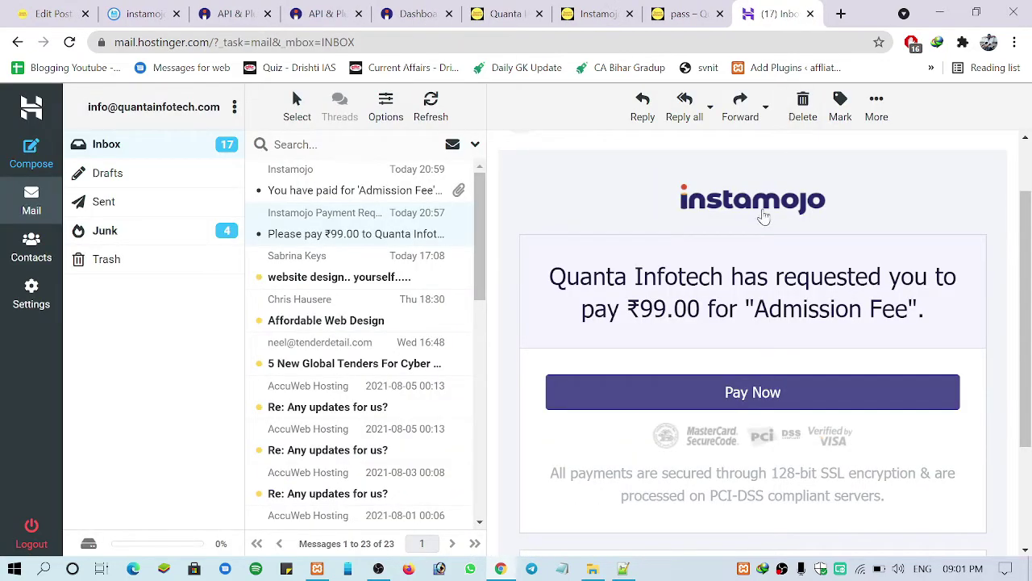
pyautogui.click(811, 14)
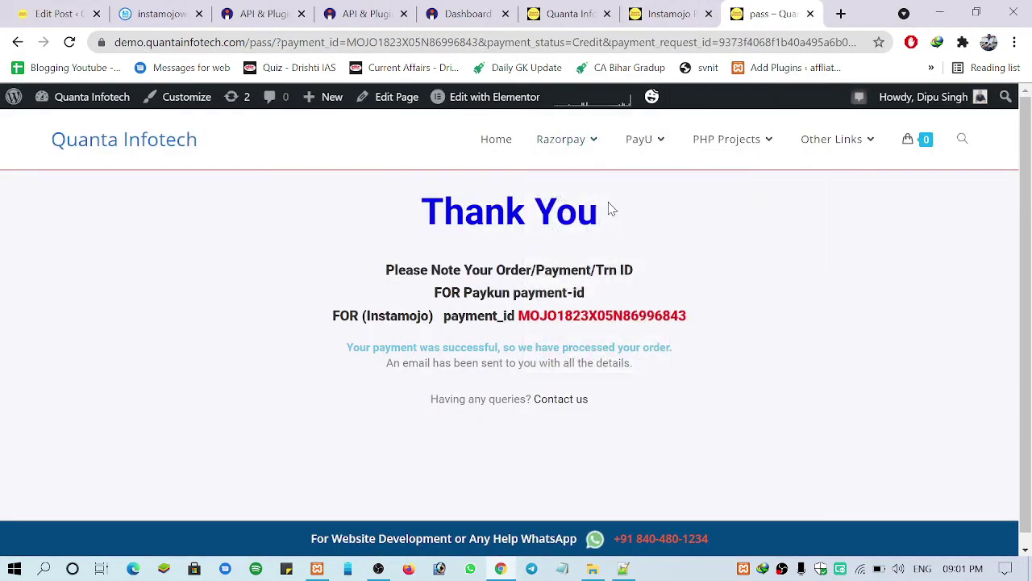
# - Switch to the Instamojo demo form page and open the site's WordPress admin dashboard from there
pyautogui.hotkey('ctrl', 'shift', 'Tab')
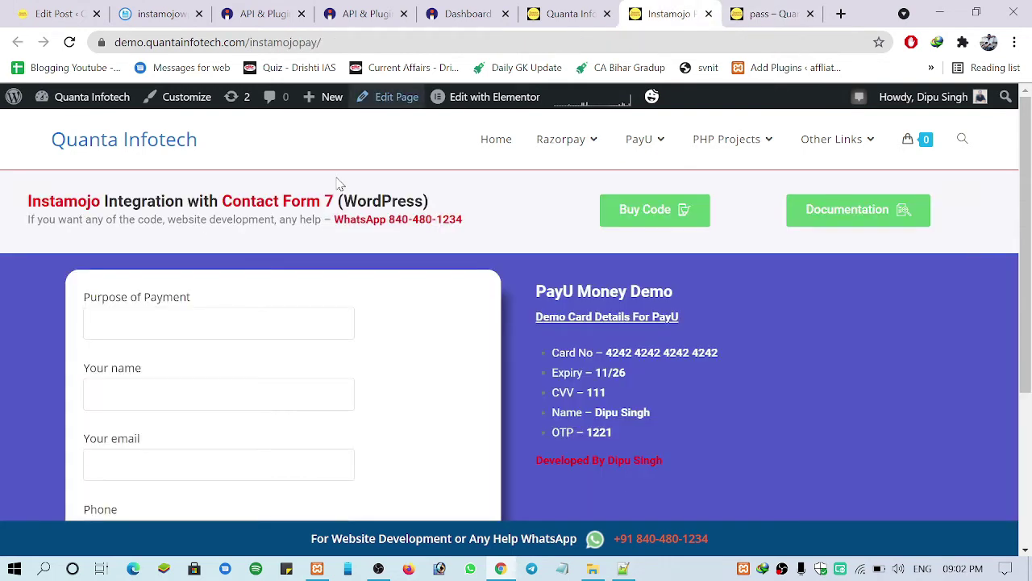
pyautogui.moveTo(81, 107)
pyautogui.click(77, 127)
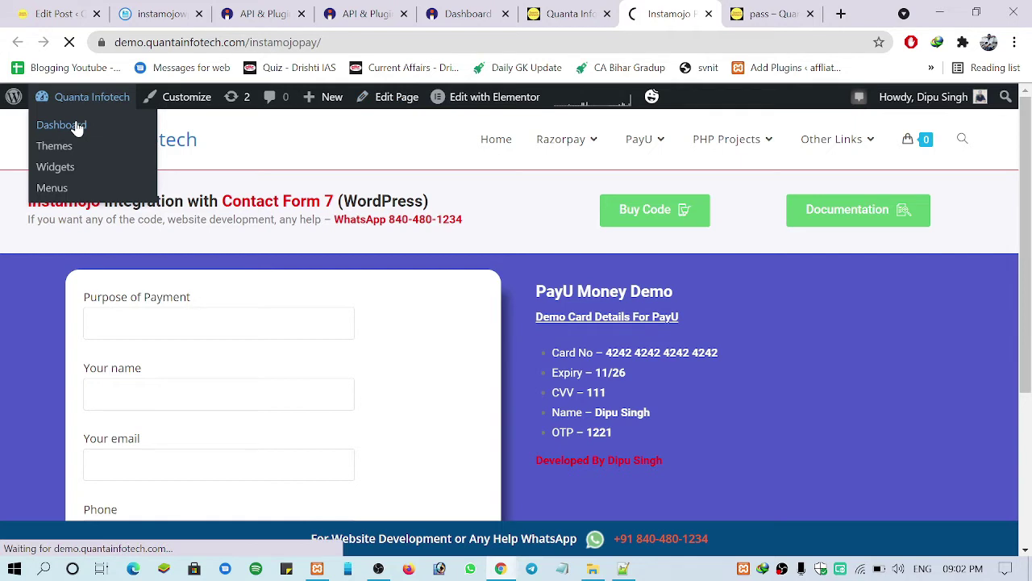
# - Open the site's installed plugins list in a separate browser tab and view it
pyautogui.scroll(-2, 202, 299)
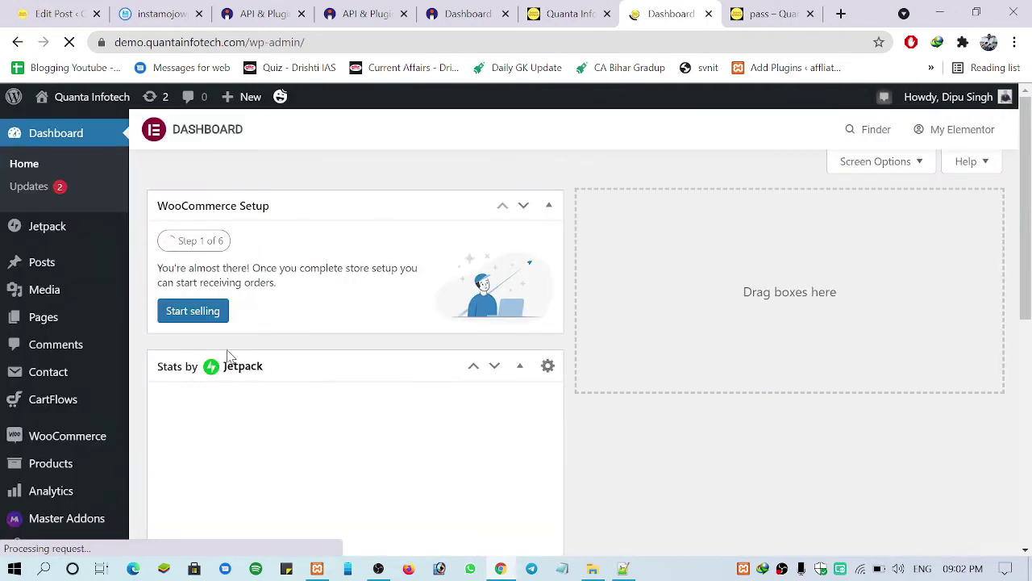
pyautogui.moveTo(80, 376)
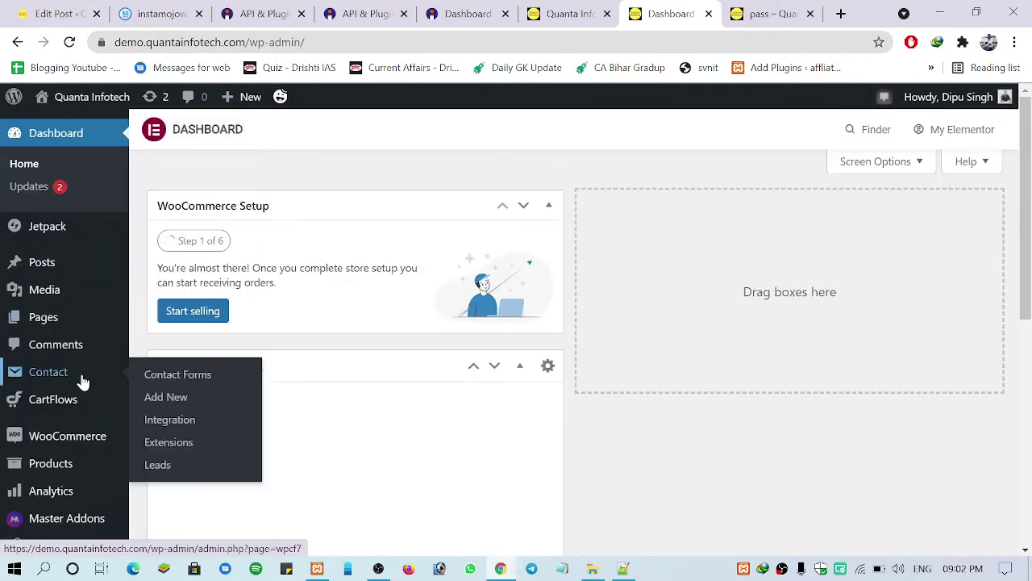
pyautogui.scroll(-1, 84, 380)
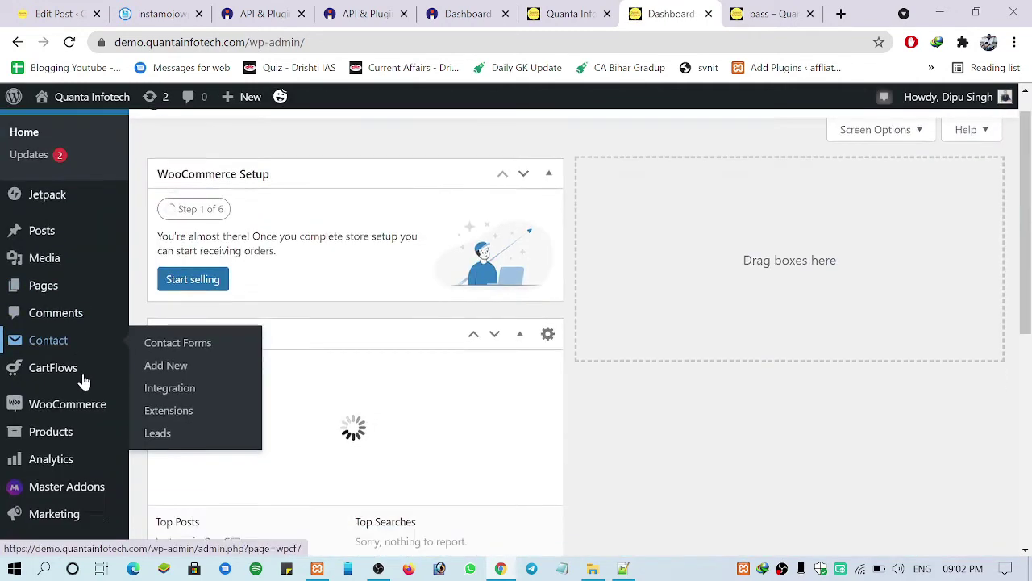
pyautogui.scroll(-1, 92, 415)
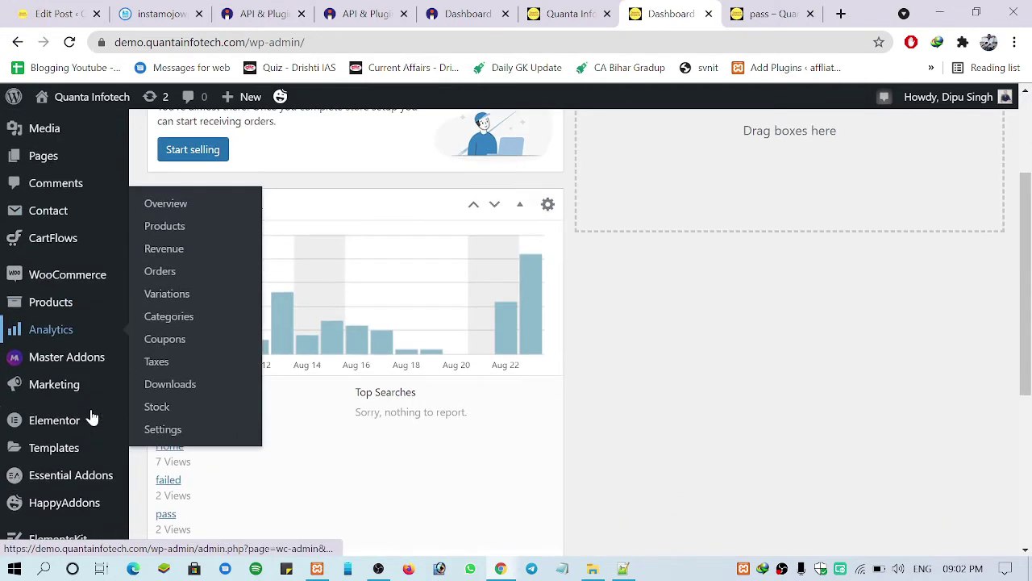
pyautogui.scroll(1, 96, 410)
pyautogui.scroll(-2, 97, 413)
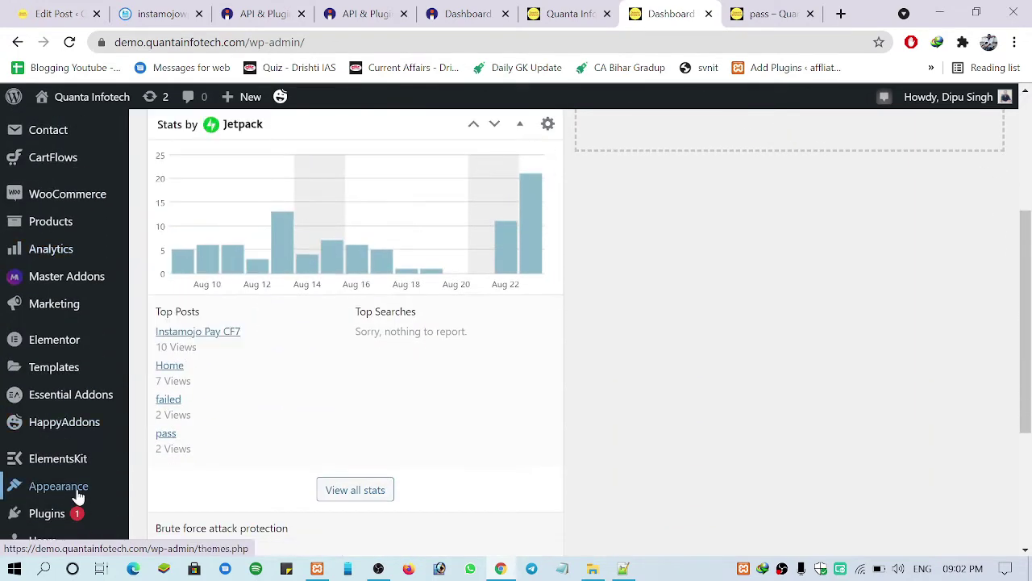
pyautogui.scroll(-1, 77, 484)
pyautogui.rightClick(185, 437)
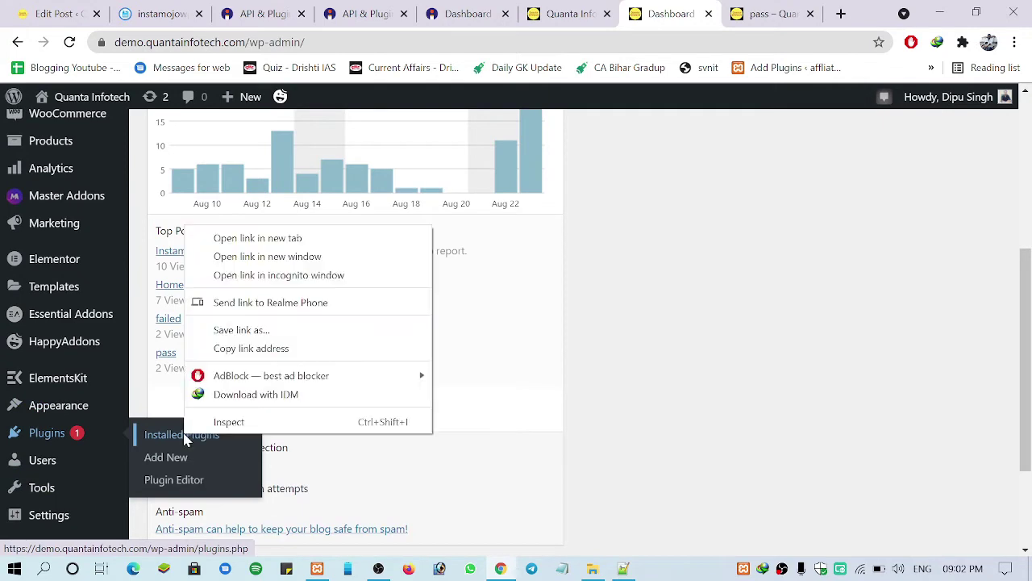
pyautogui.click(270, 238)
pyautogui.hotkey('ctrl', 'Tab')
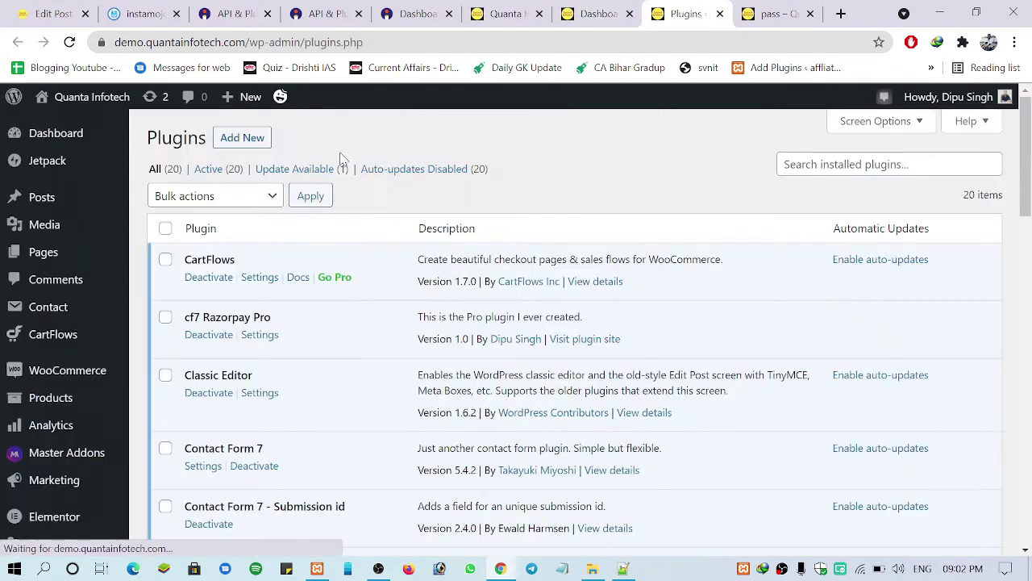
# - Search the plugins available to add for "contact form 7", and close that tab
pyautogui.click(242, 138)
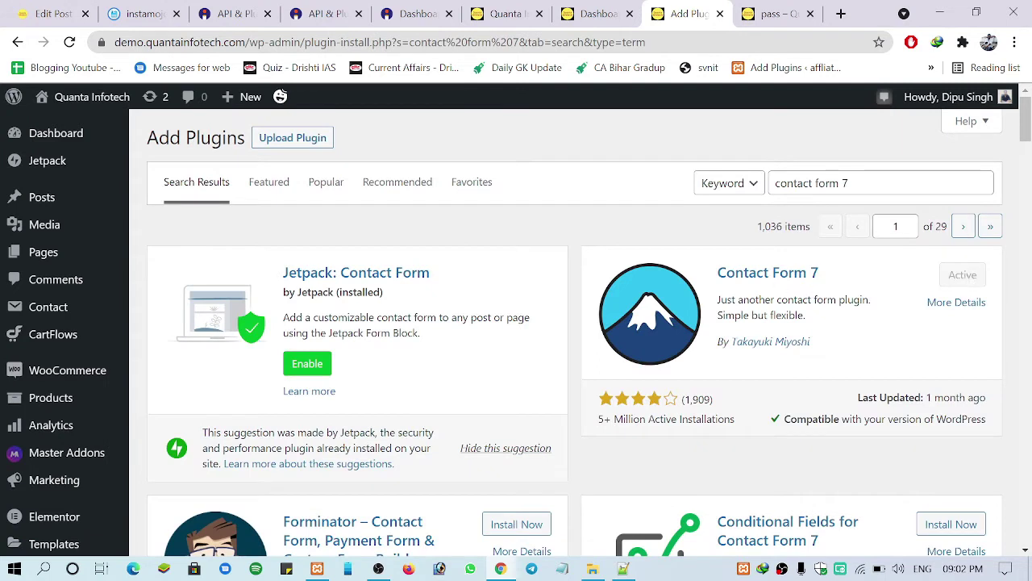
pyautogui.click(720, 13)
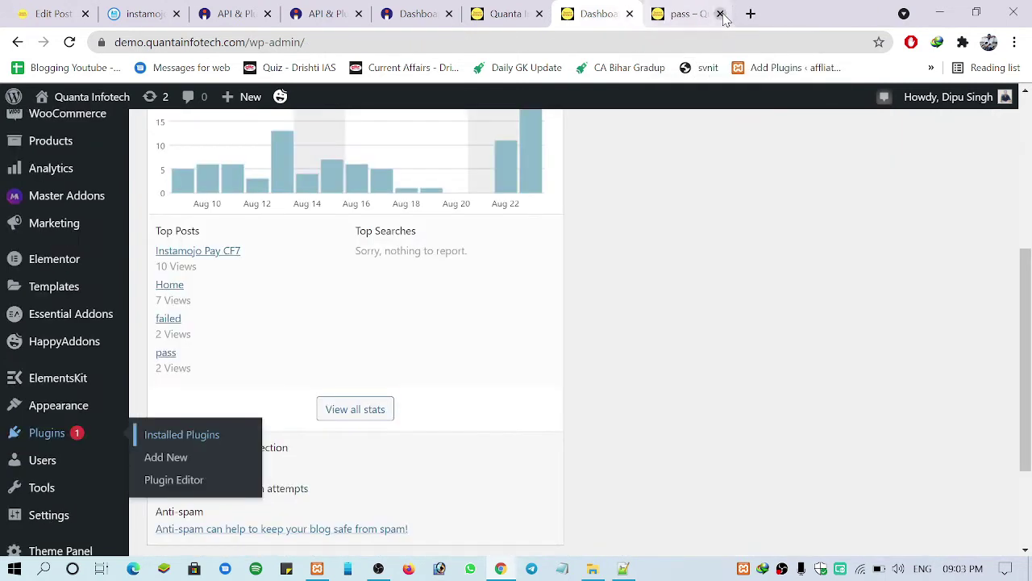
# - Start a new Contact Form 7 form and bring its default form template into view
pyautogui.scroll(4, 230, 283)
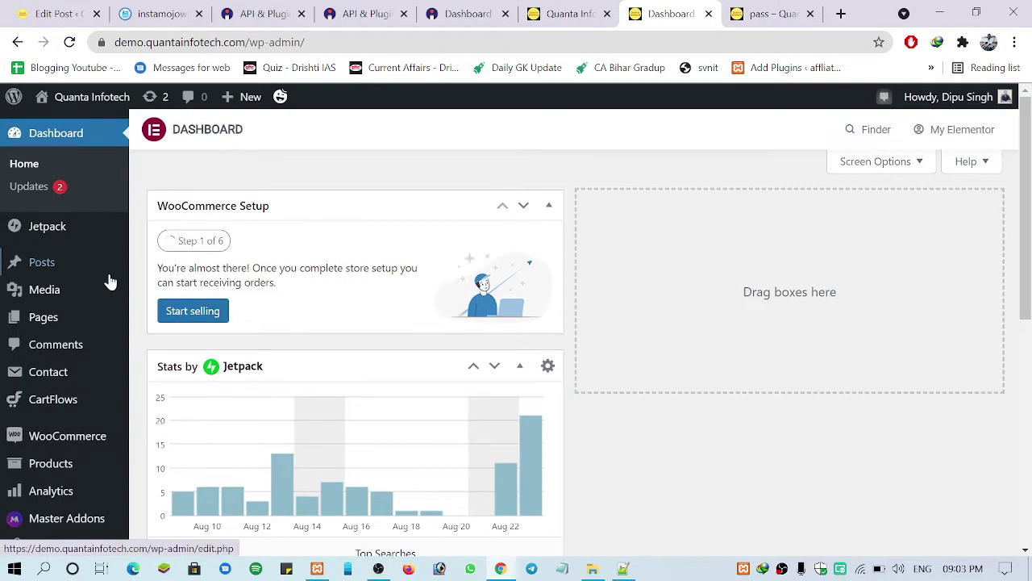
pyautogui.moveTo(88, 372)
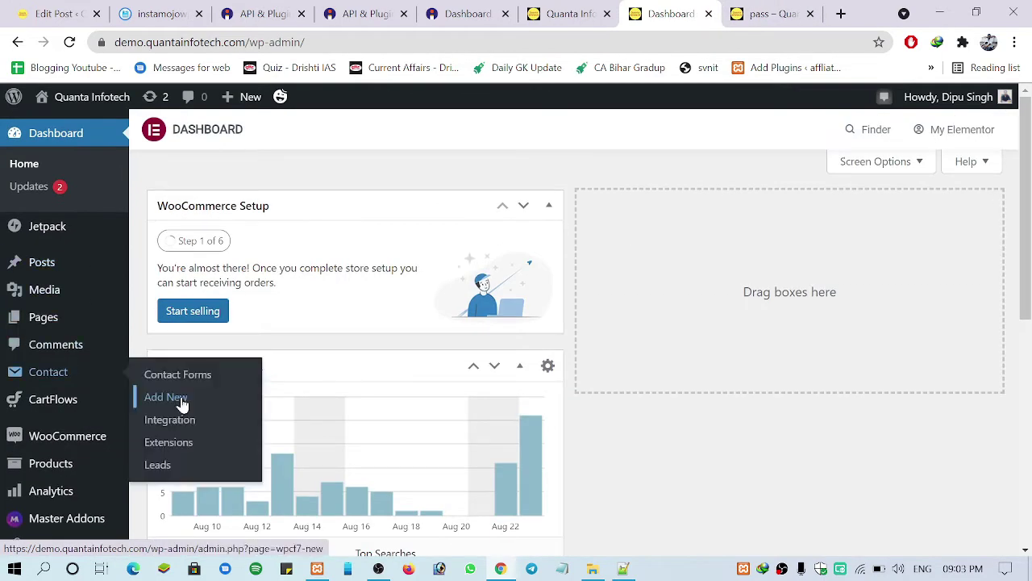
pyautogui.click(181, 398)
pyautogui.scroll(-2, 298, 202)
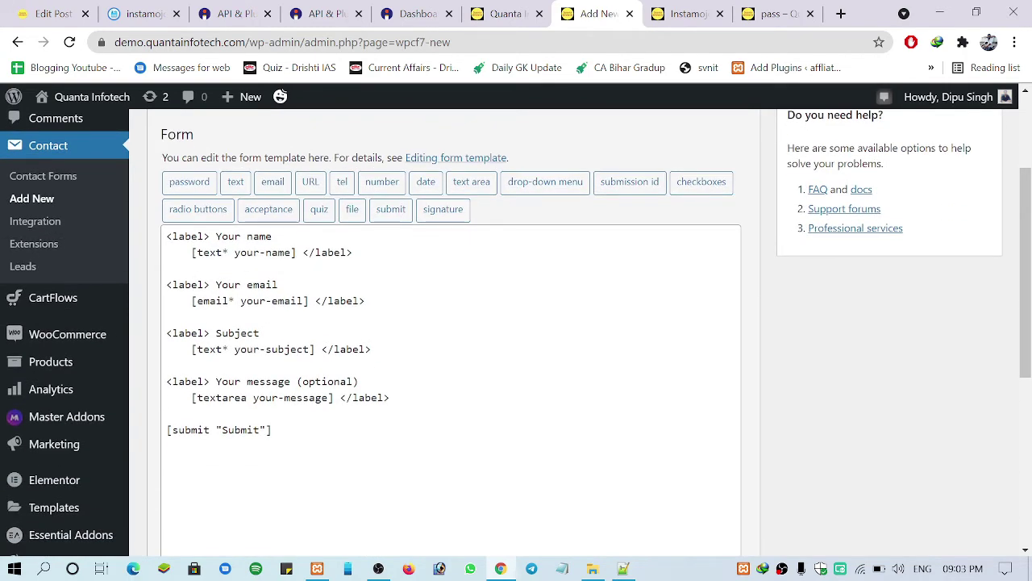
# - Check which fields the Instamojo demo payment form uses, and return to the new contact form
pyautogui.click(682, 14)
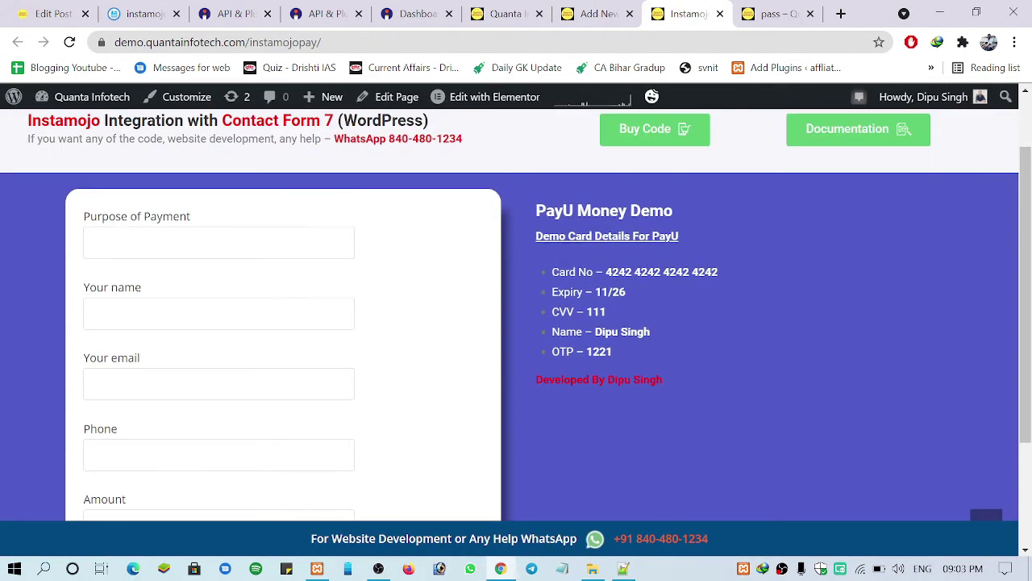
pyautogui.scroll(-1, 540, 314)
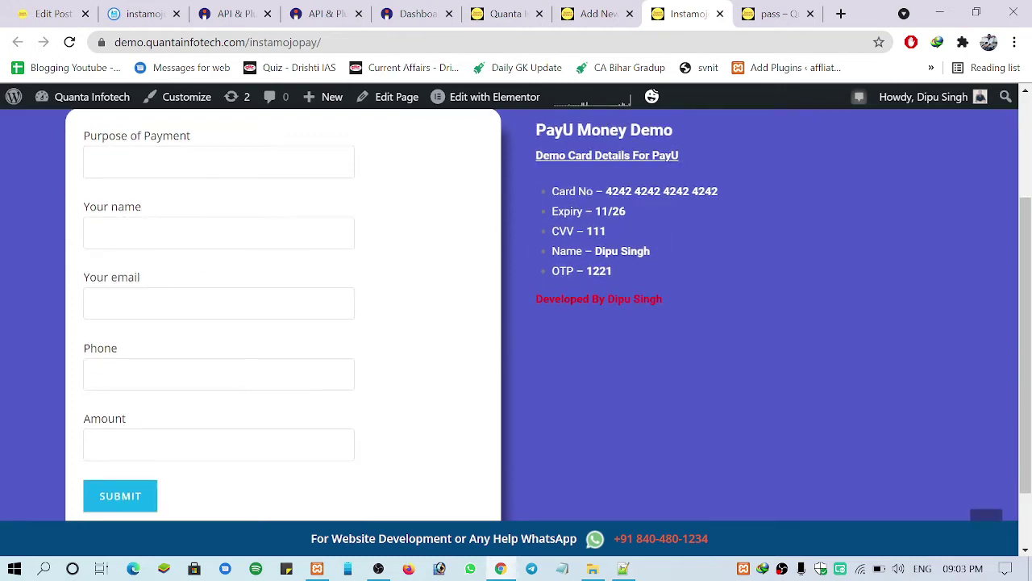
pyautogui.click(597, 13)
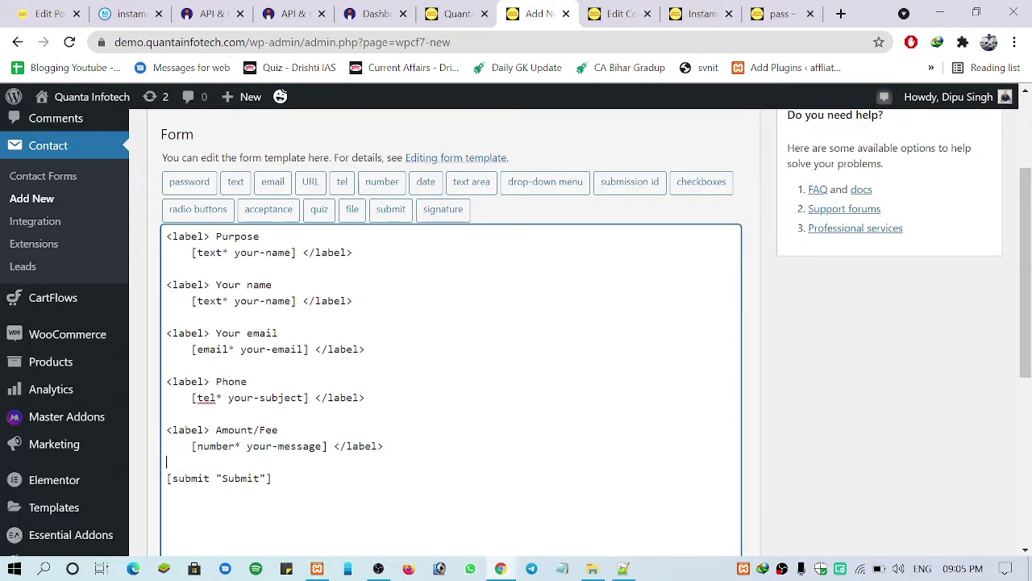
# - Find the draft post containing the form code and copy the template from the Purpose of Payment label through the submit tag
pyautogui.click(132, 14)
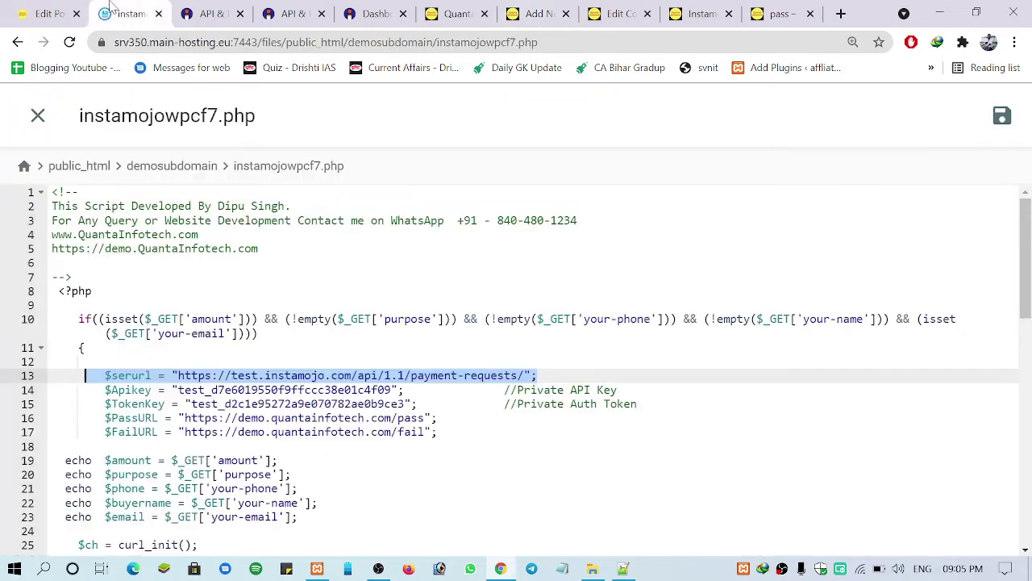
pyautogui.click(230, 10)
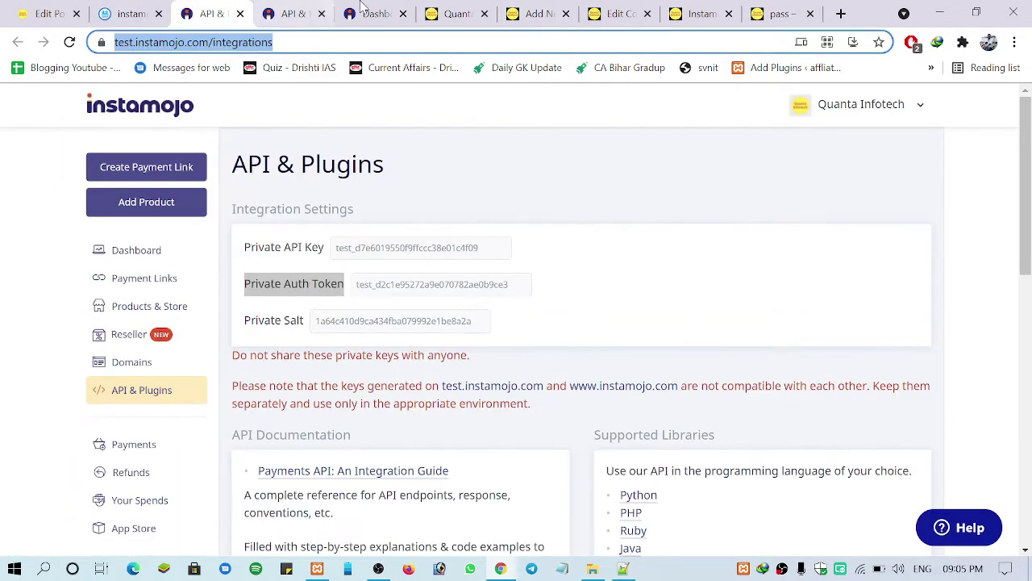
pyautogui.click(48, 14)
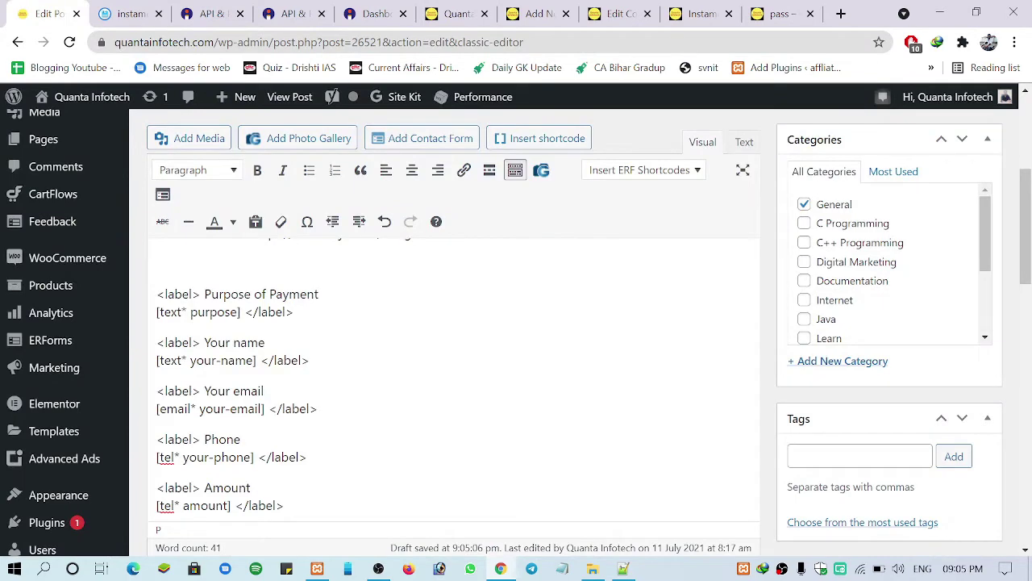
pyautogui.moveTo(156, 294); pyautogui.dragTo(257, 312)
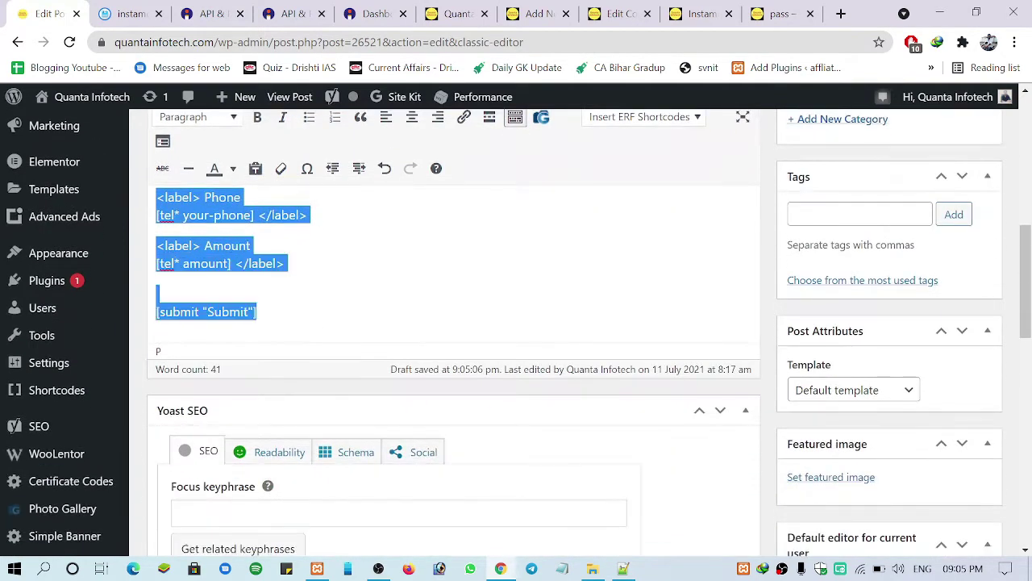
pyautogui.rightClick(225, 242)
pyautogui.click(265, 306)
# - Replace the new contact form's entire template with the copied payment form code
pyautogui.click(464, 15)
pyautogui.click(552, 11)
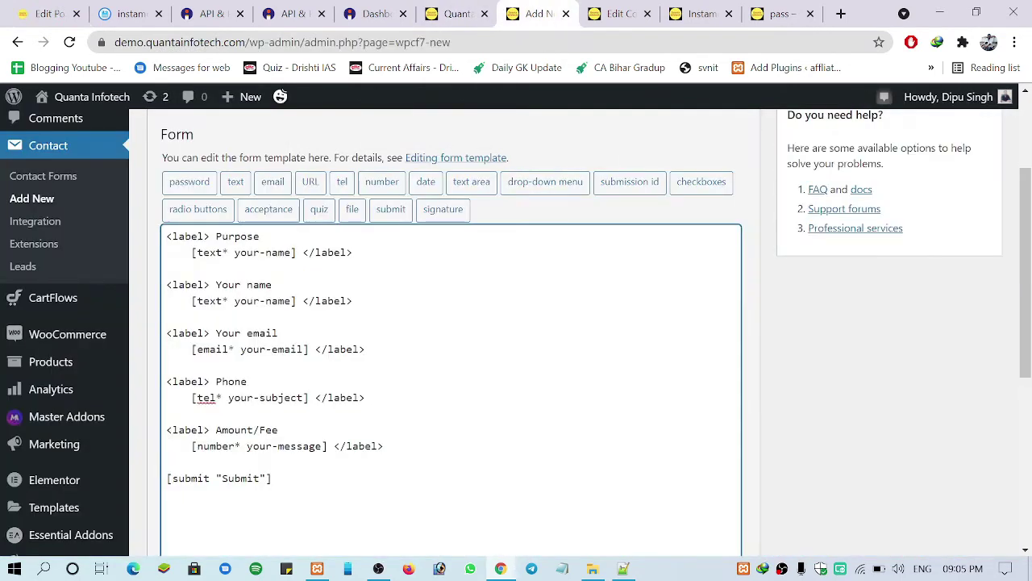
pyautogui.hotkey('ctrl', 'a')
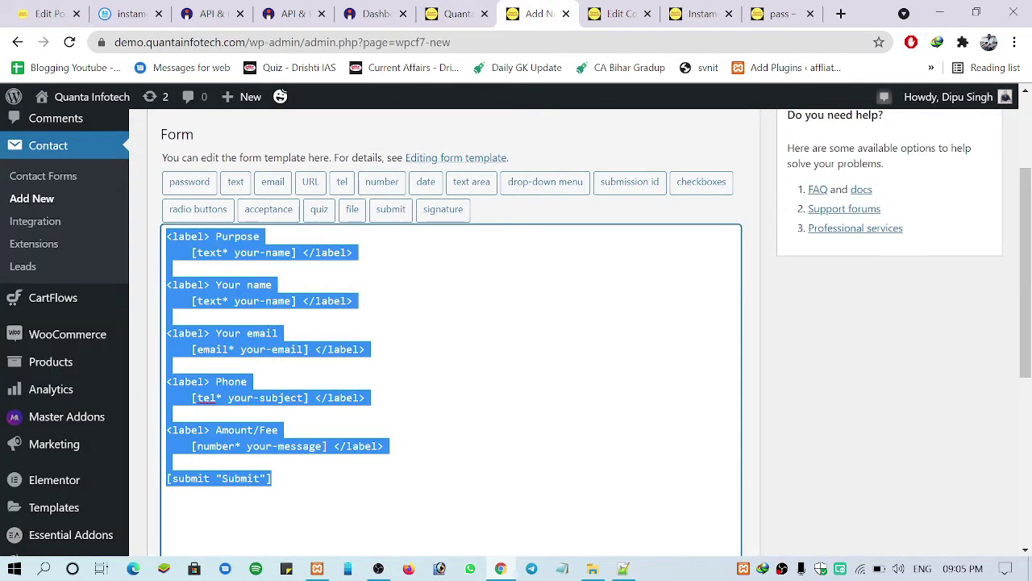
pyautogui.hotkey('ctrl', 'v')
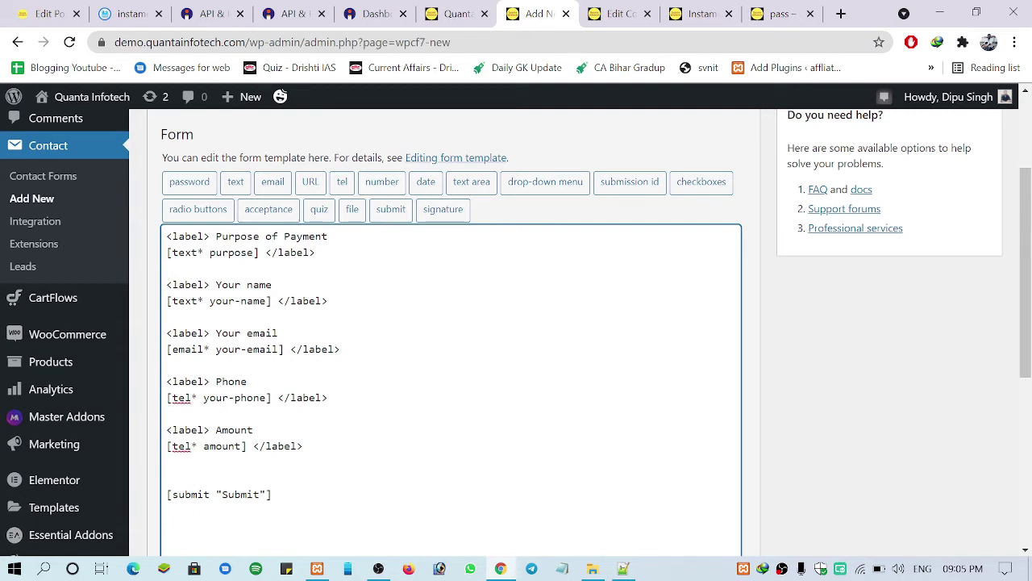
# - Review the email, phone and amount labels and their tags in the pasted form template
pyautogui.moveTo(215, 332); pyautogui.dragTo(261, 332)
pyautogui.click(234, 349)
pyautogui.doubleClick(230, 381)
pyautogui.click(207, 398)
pyautogui.moveTo(215, 430); pyautogui.dragTo(240, 430)
# - Title the new contact form demo99 and save it
pyautogui.scroll(2, 452, 363)
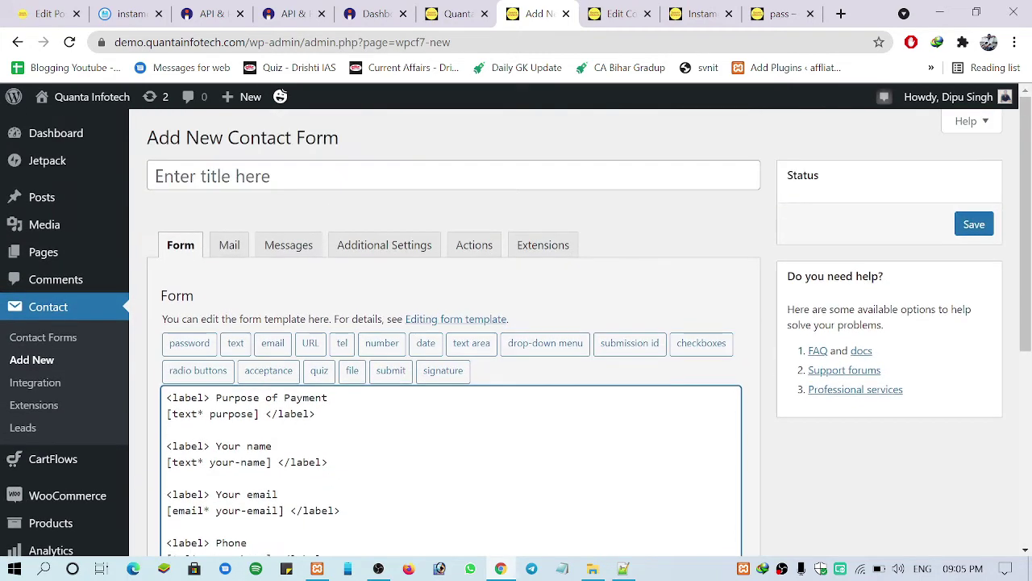
pyautogui.click(322, 176)
pyautogui.write('demo99')
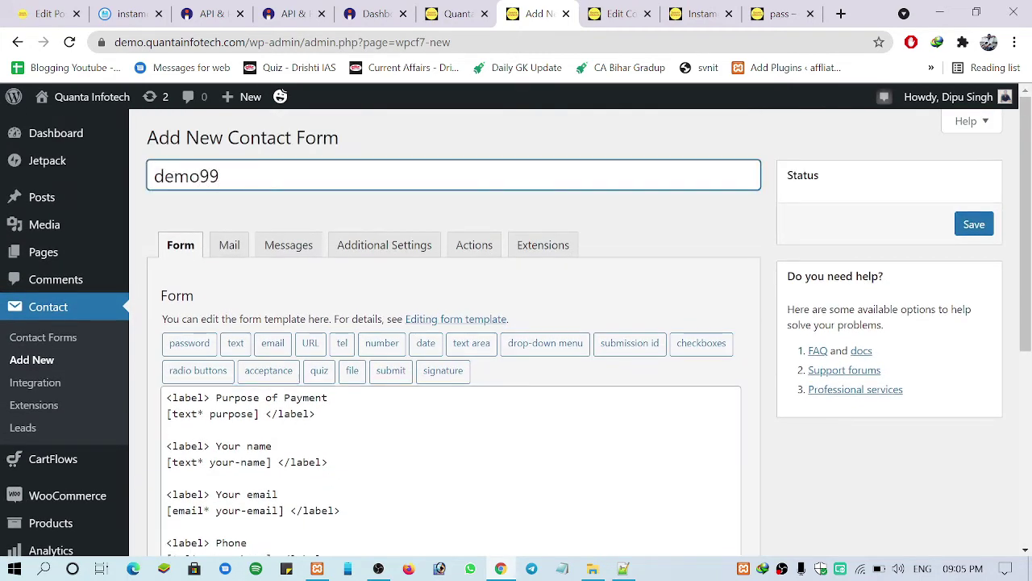
pyautogui.click(974, 224)
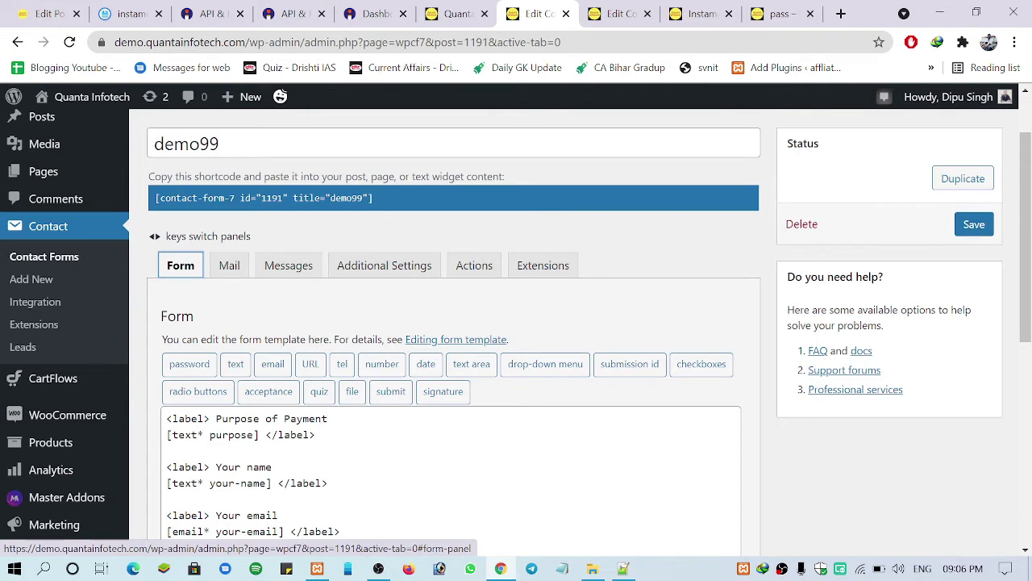
# - Copy the shortcode of the demo99 contact form
pyautogui.click(274, 199)
pyautogui.rightClick(263, 196)
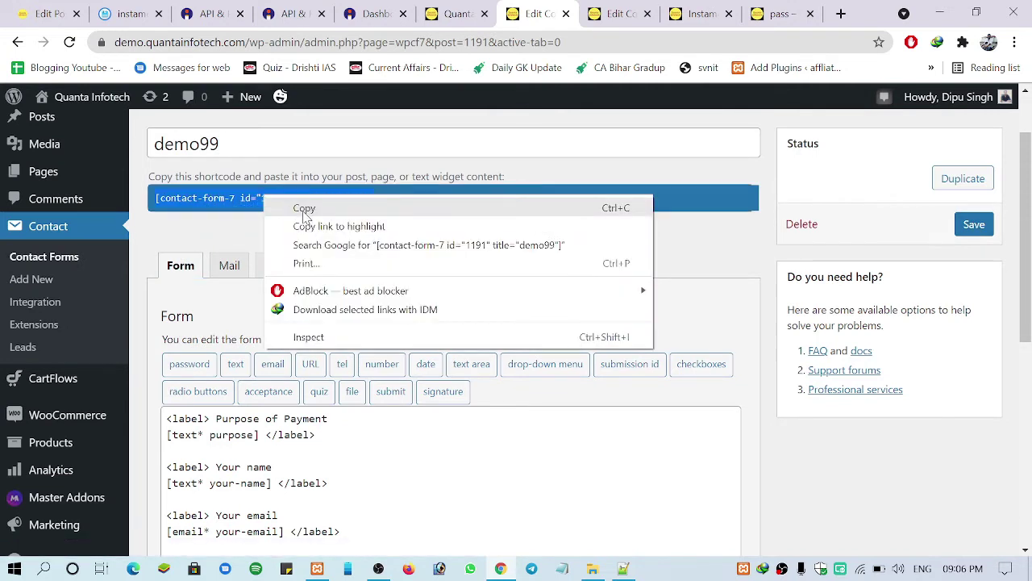
pyautogui.click(304, 212)
# - Create a new WordPress page in a separate browser tab and switch to it
pyautogui.moveTo(252, 105)
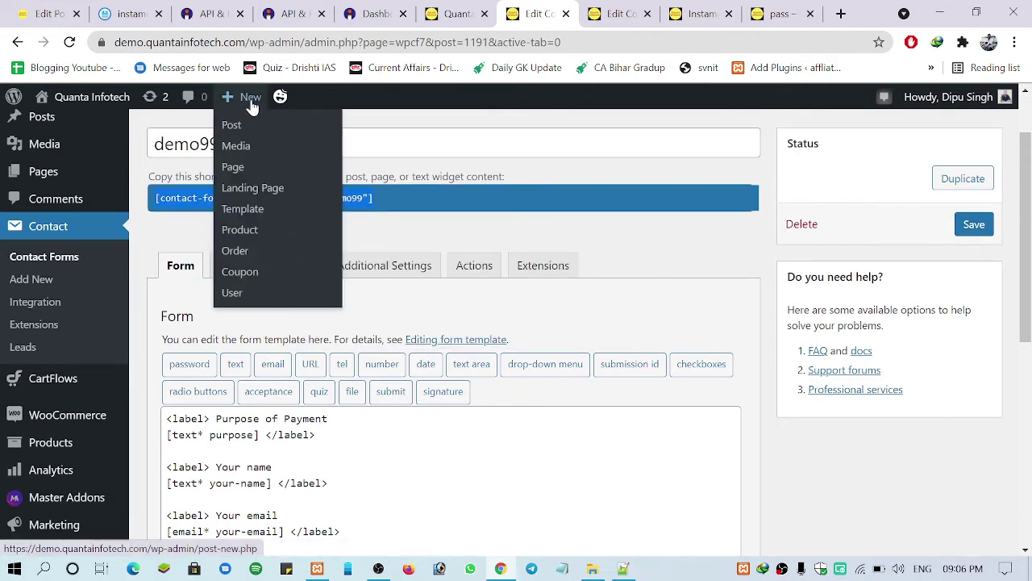
pyautogui.rightClick(238, 166)
pyautogui.click(274, 176)
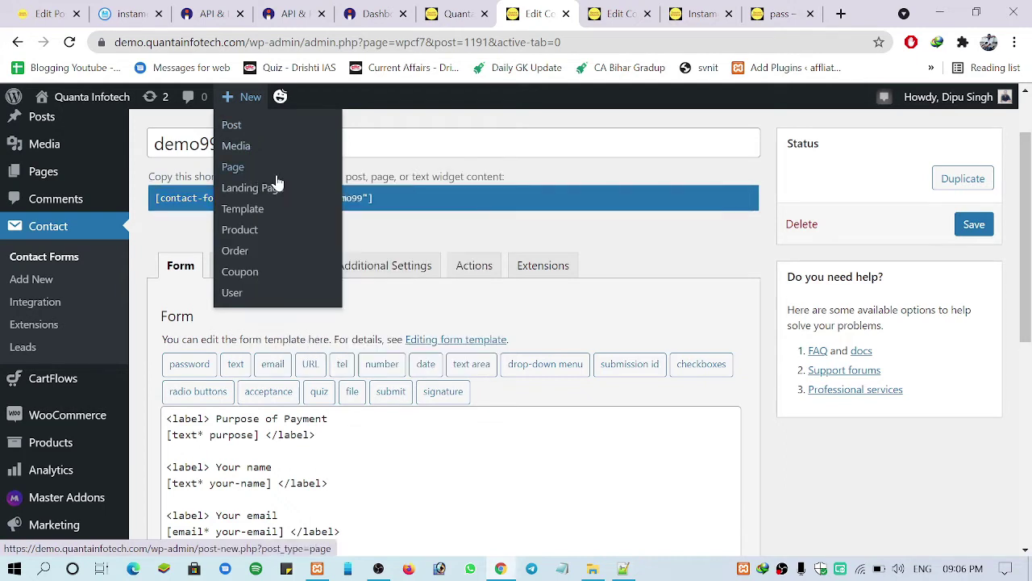
pyautogui.click(540, 11)
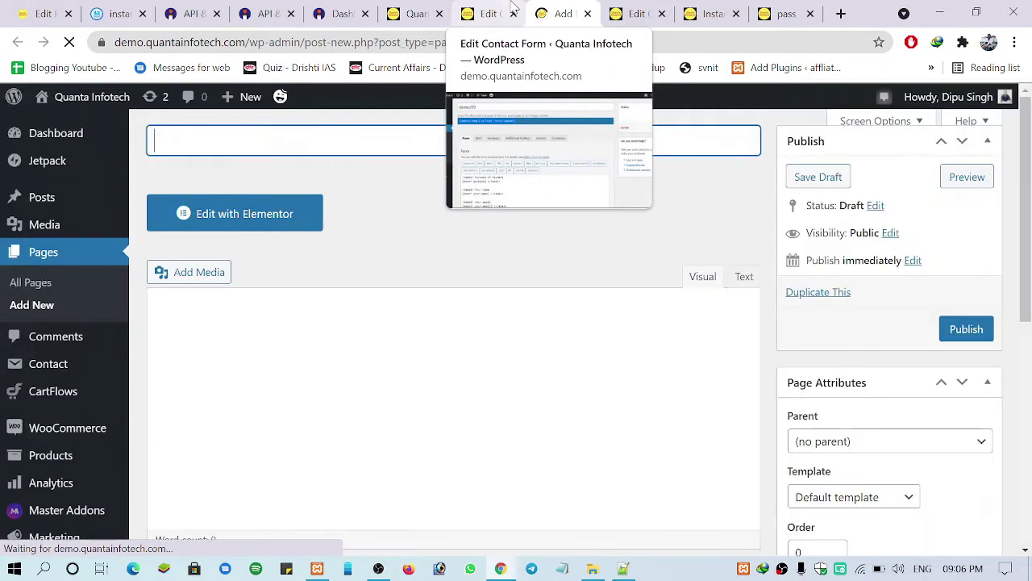
pyautogui.click(508, 10)
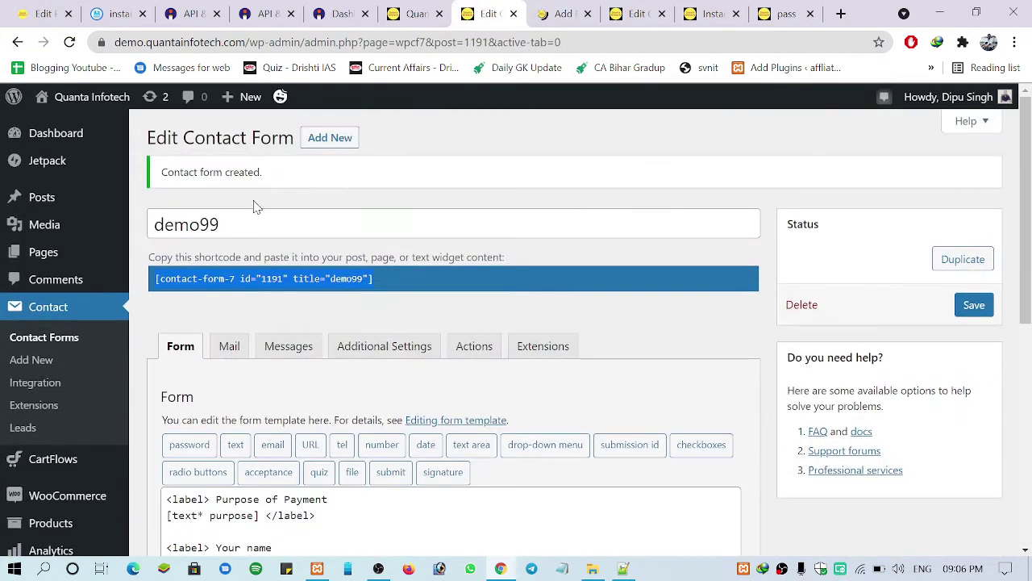
pyautogui.click(563, 13)
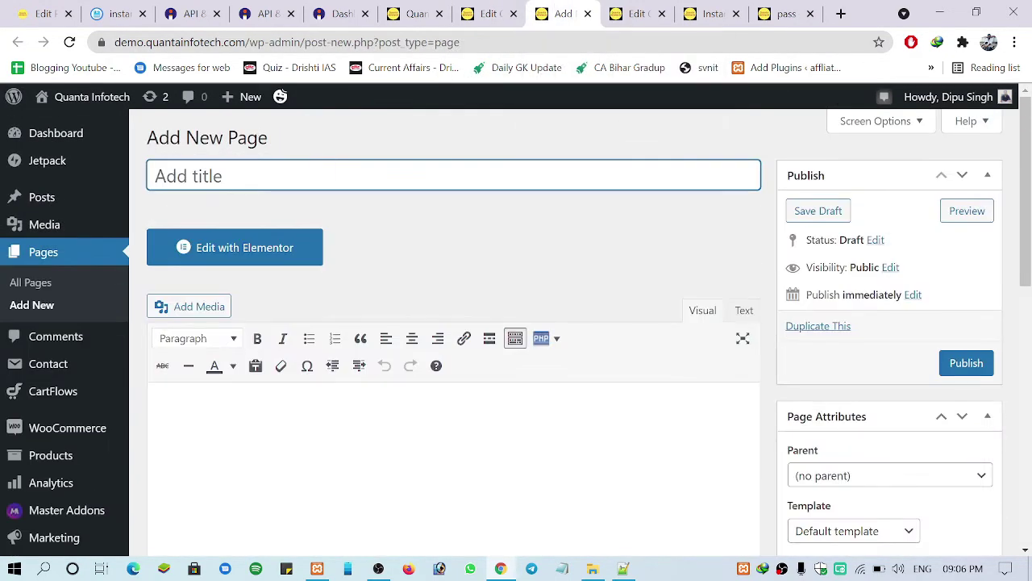
# - Title the page demo99, insert the copied contact form shortcode as its content, and publish it
pyautogui.write('dem')
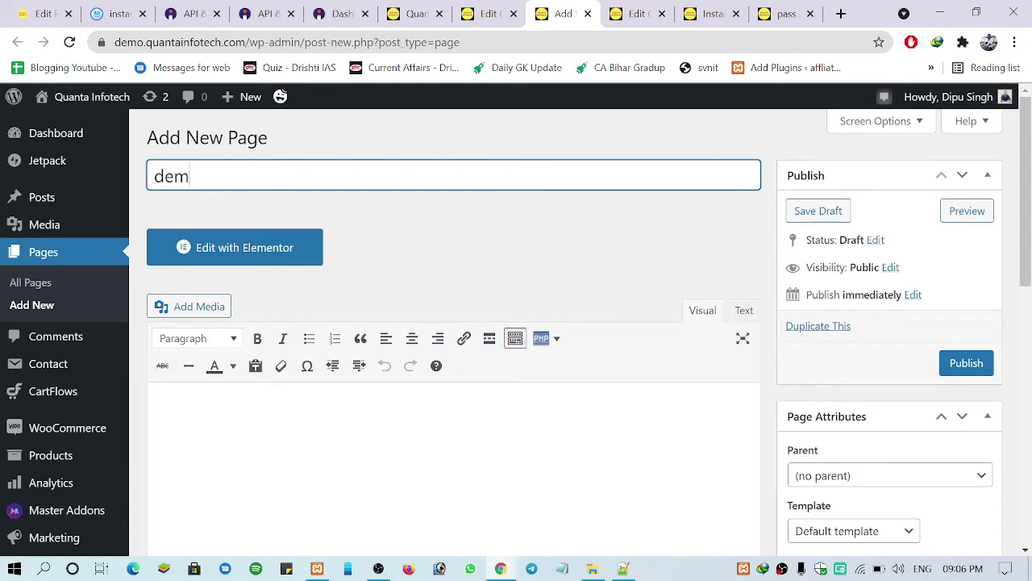
pyautogui.write('o99')
pyautogui.click(323, 399)
pyautogui.hotkey('ctrl', 'v')
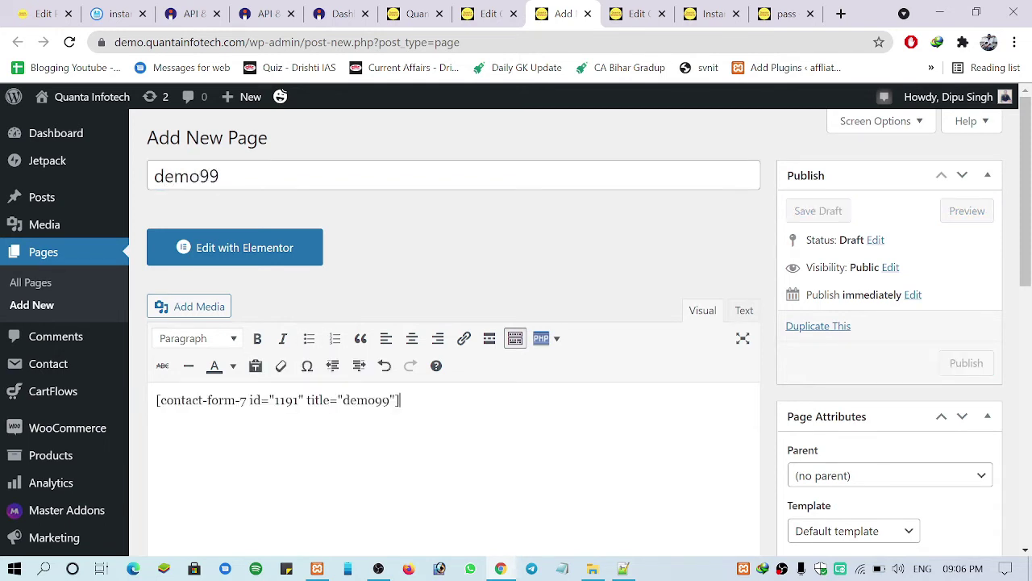
pyautogui.click(981, 368)
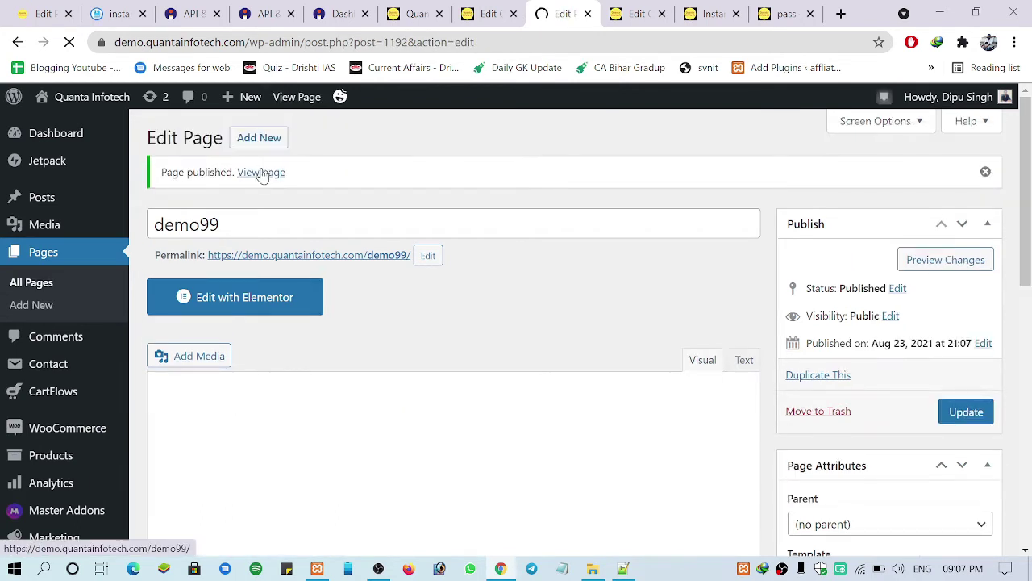
# - Open the published demo99 page and submit a test entry with purpose "ee" and amount 99
pyautogui.click(262, 173)
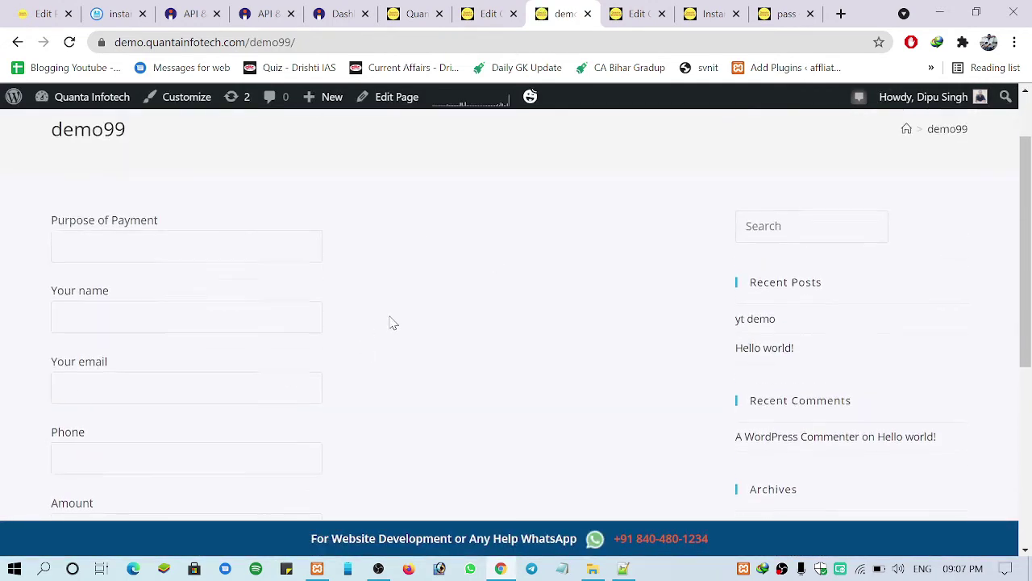
pyautogui.scroll(-1, 393, 322)
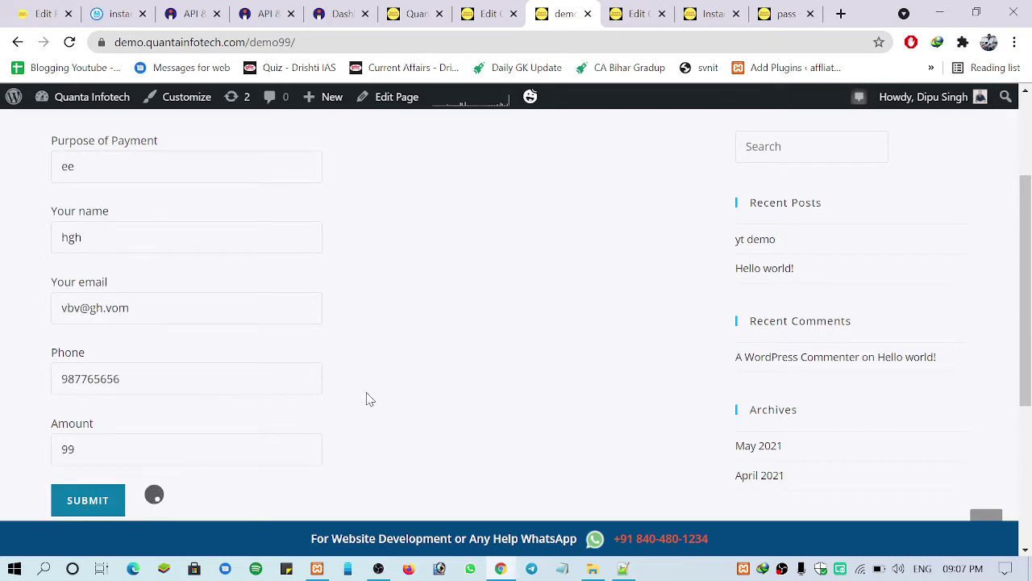
pyautogui.scroll(-1, 414, 411)
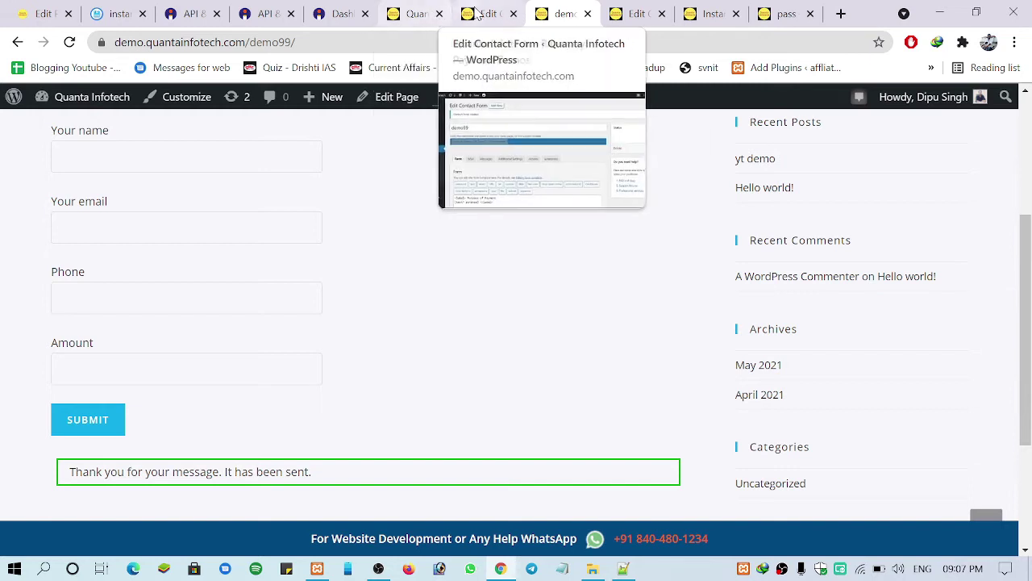
# - Search the plugins available to add in the WordPress dashboard for "file manager"
pyautogui.click(633, 13)
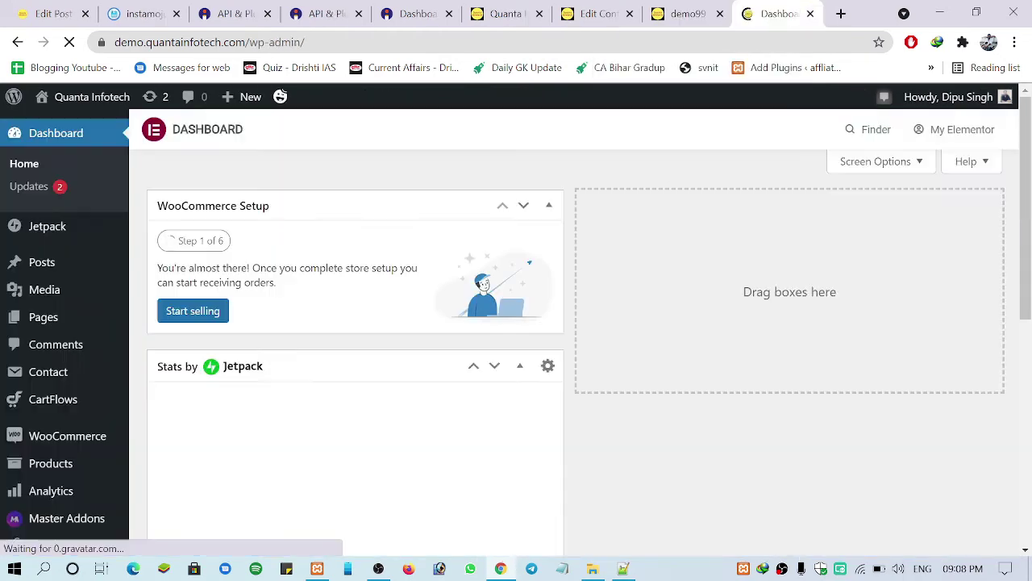
pyautogui.scroll(-4, 105, 334)
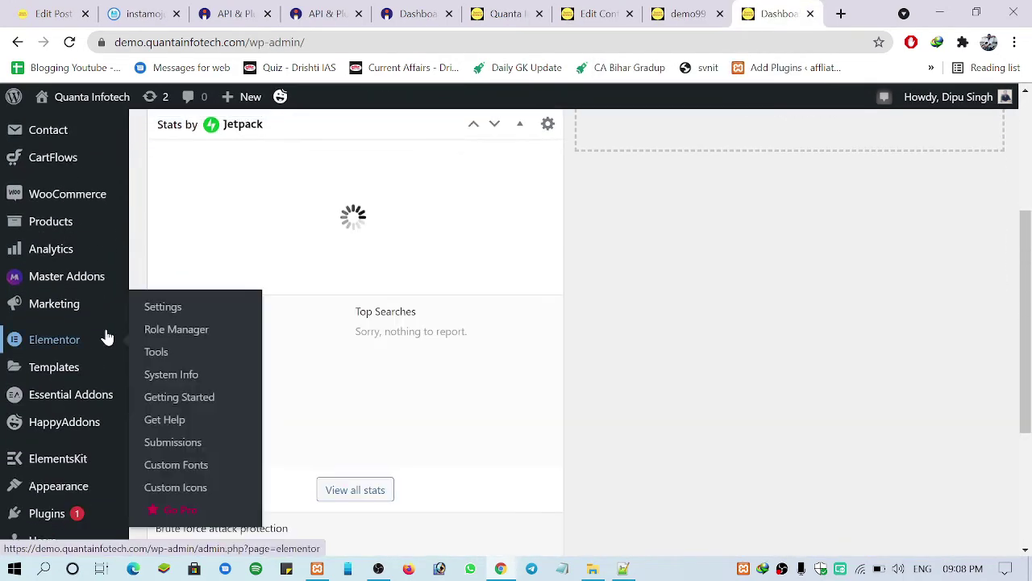
pyautogui.moveTo(45, 433)
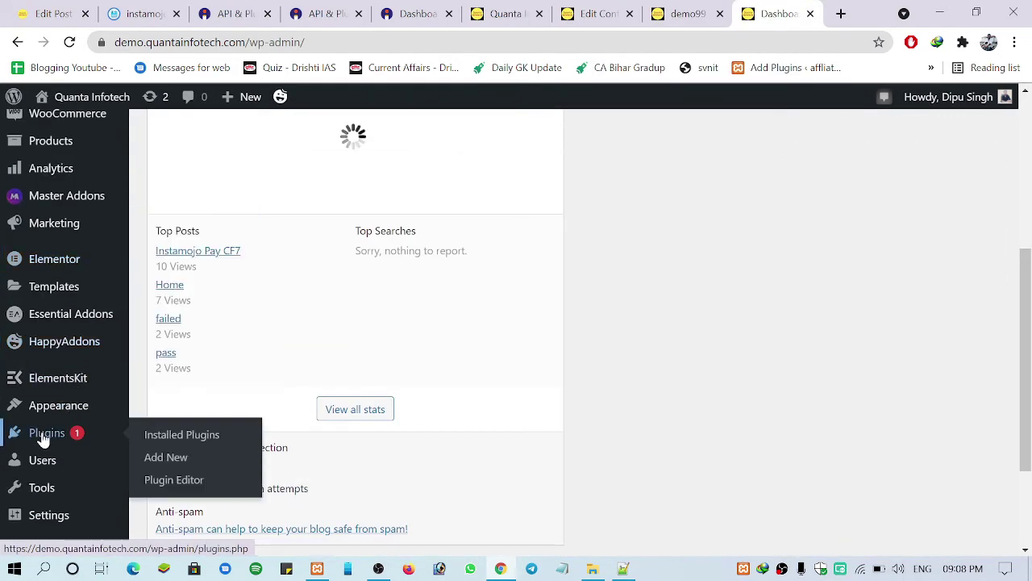
pyautogui.click(164, 458)
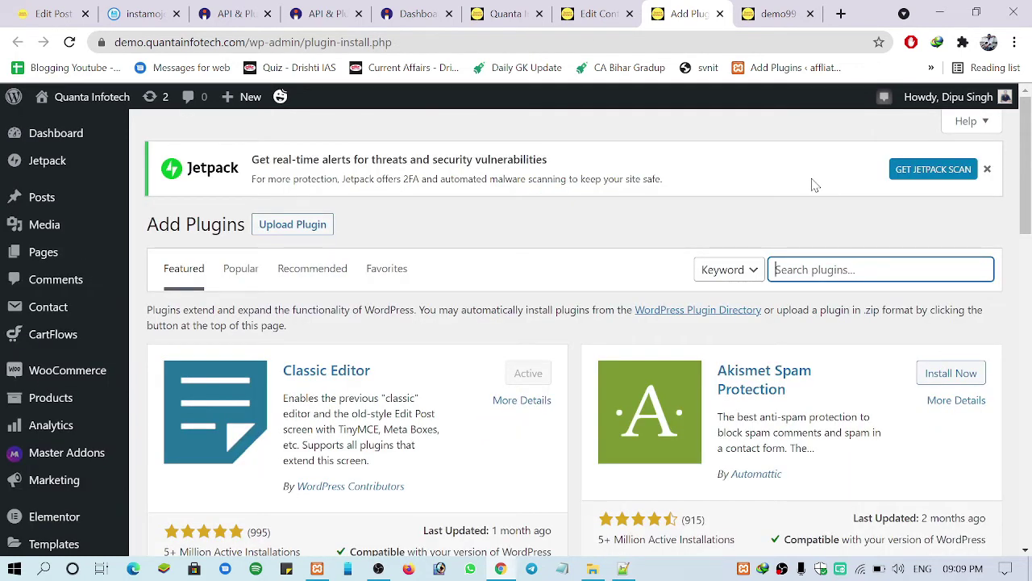
pyautogui.write('file manager')
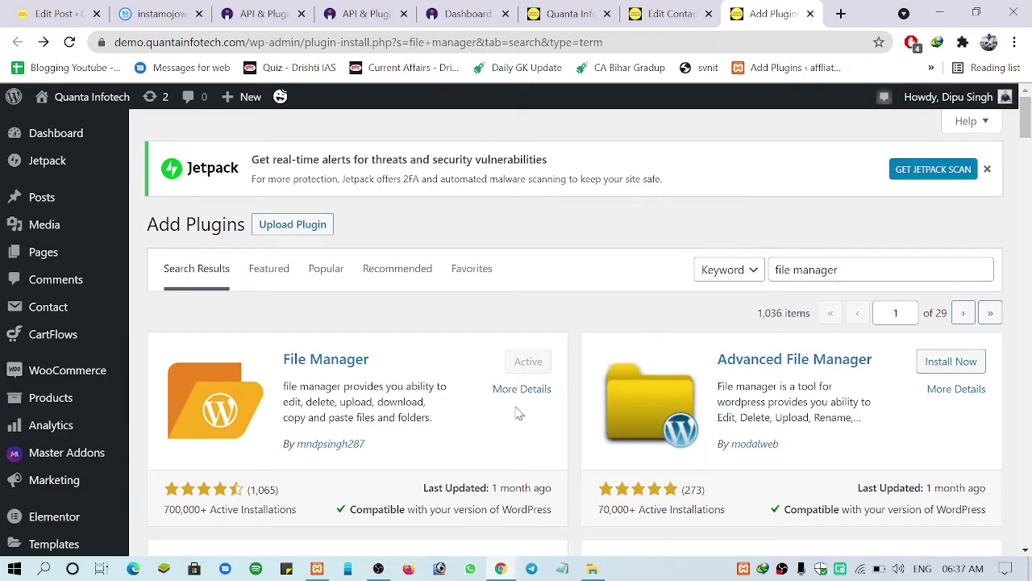
# - Open WP File Manager in the WordPress admin to show the site's root files
pyautogui.scroll(-8, 532, 376)
pyautogui.moveTo(37, 488)
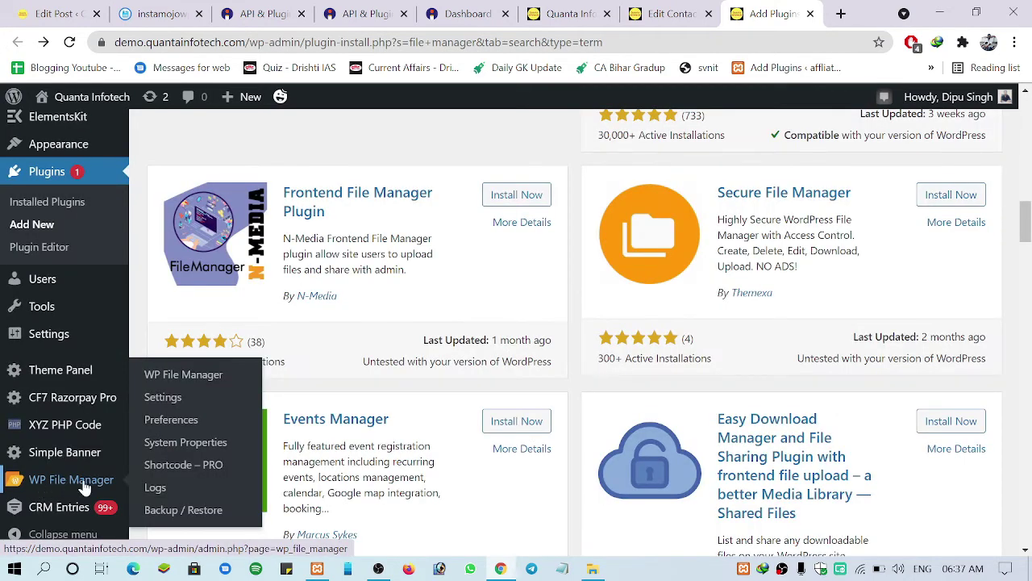
pyautogui.click(87, 482)
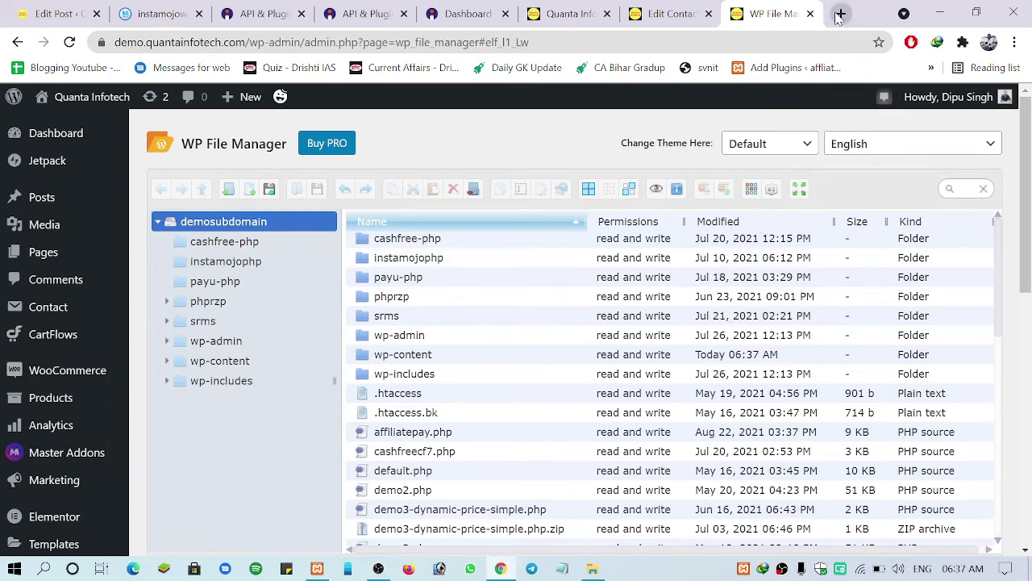
# - View the shop page for the Instamojo Contact Form 7 integration code and the profile's download option, closing the page when done
pyautogui.click(575, 11)
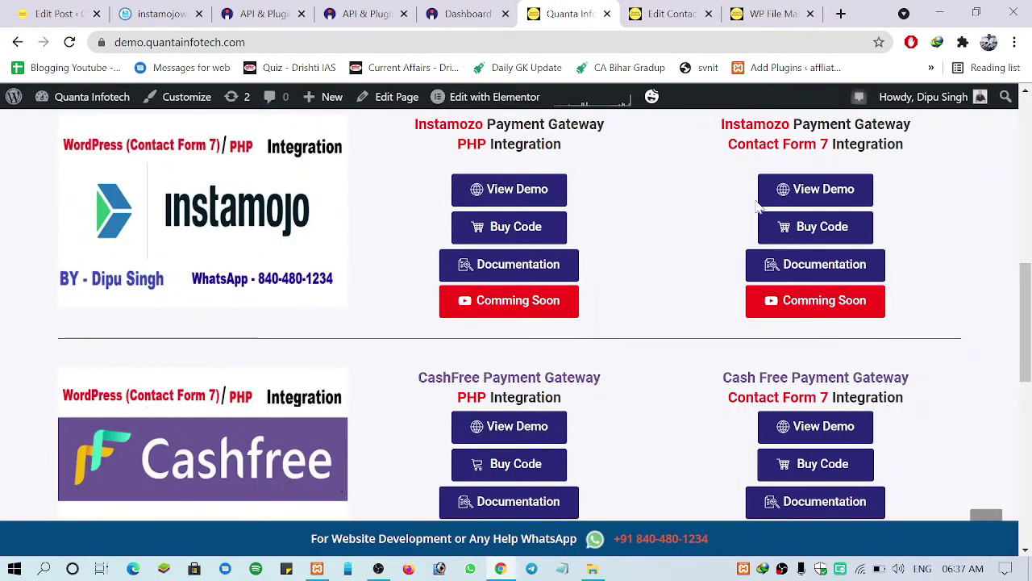
pyautogui.click(819, 232)
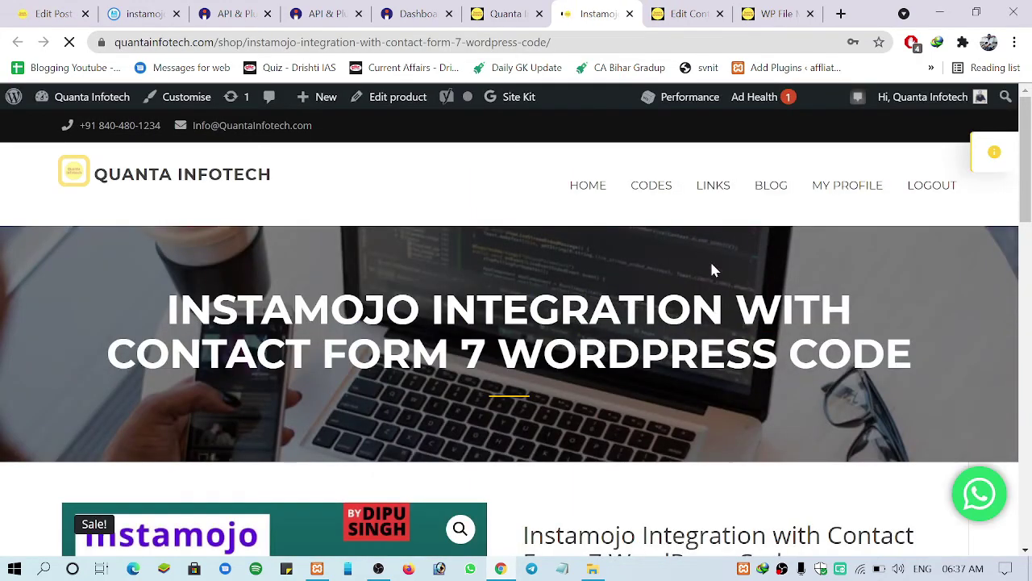
pyautogui.moveTo(869, 208)
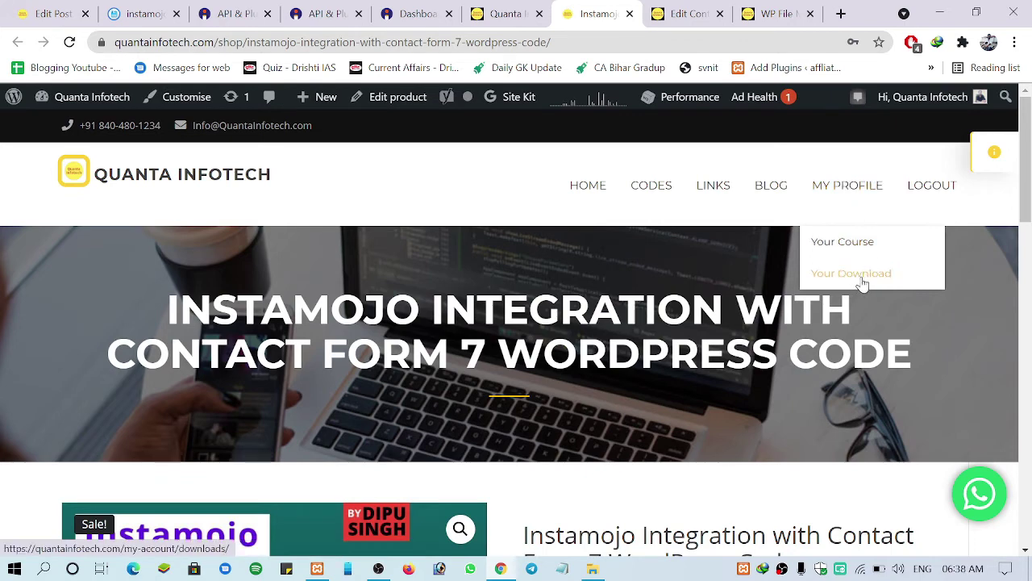
pyautogui.click(630, 14)
# - Open the instademo99.php file from the desktop in Notepad++
pyautogui.click(941, 7)
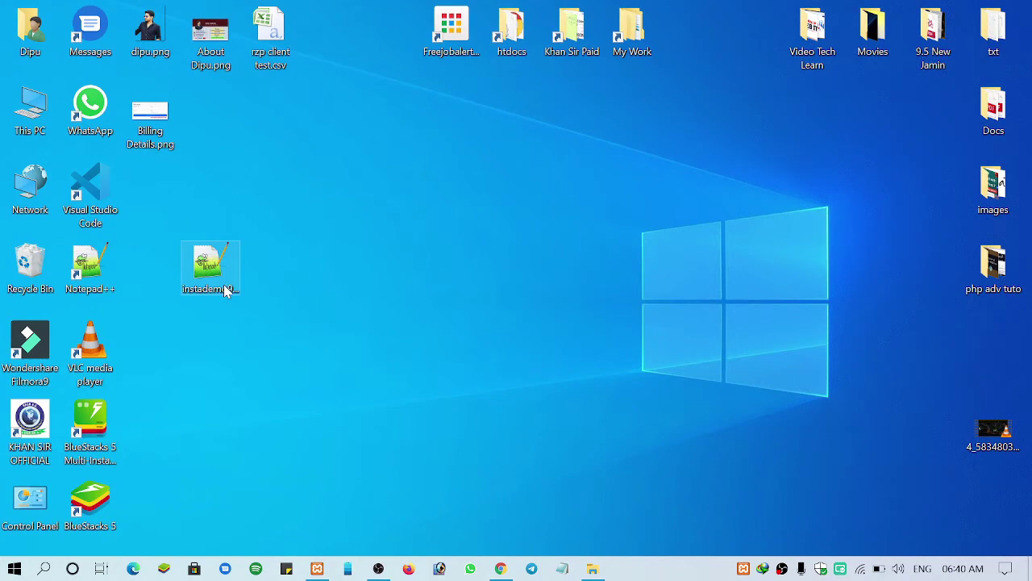
pyautogui.click(210, 266)
pyautogui.doubleClick(217, 266)
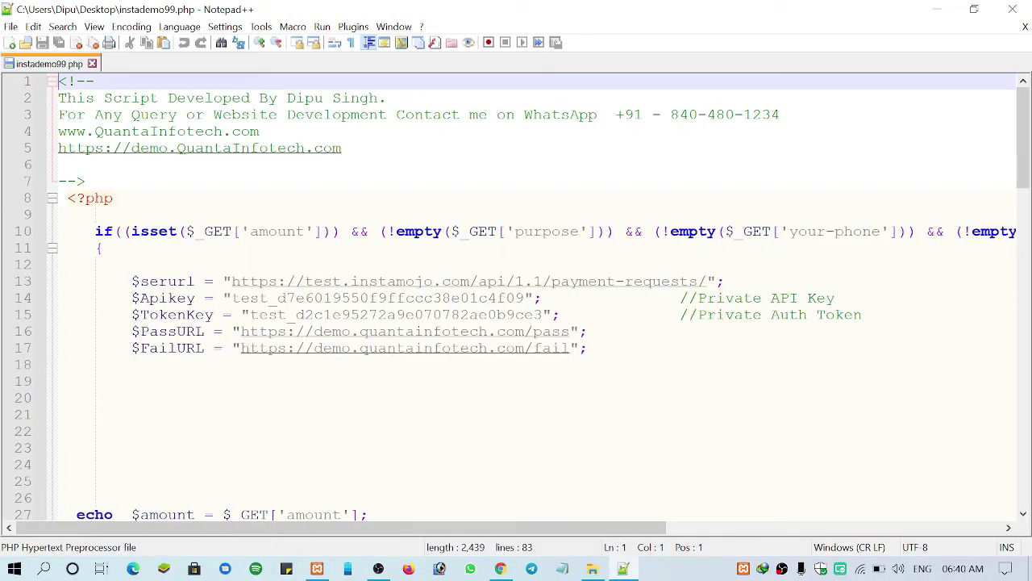
# - Examine the script's configuration lines for the server URL, private API key, auth token, and pass and fail URLs
pyautogui.moveTo(113, 265); pyautogui.dragTo(131, 364)
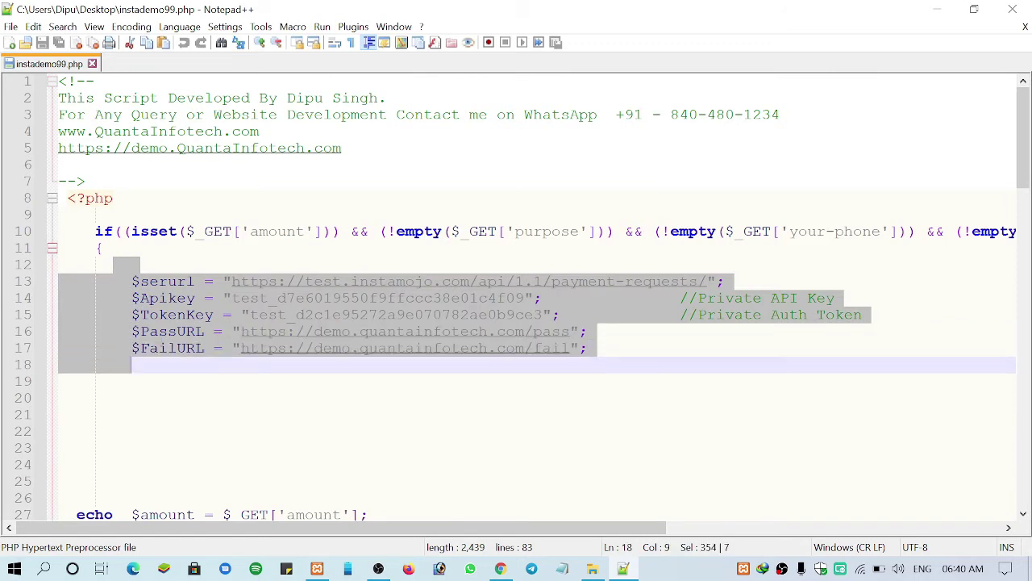
pyautogui.click(131, 381)
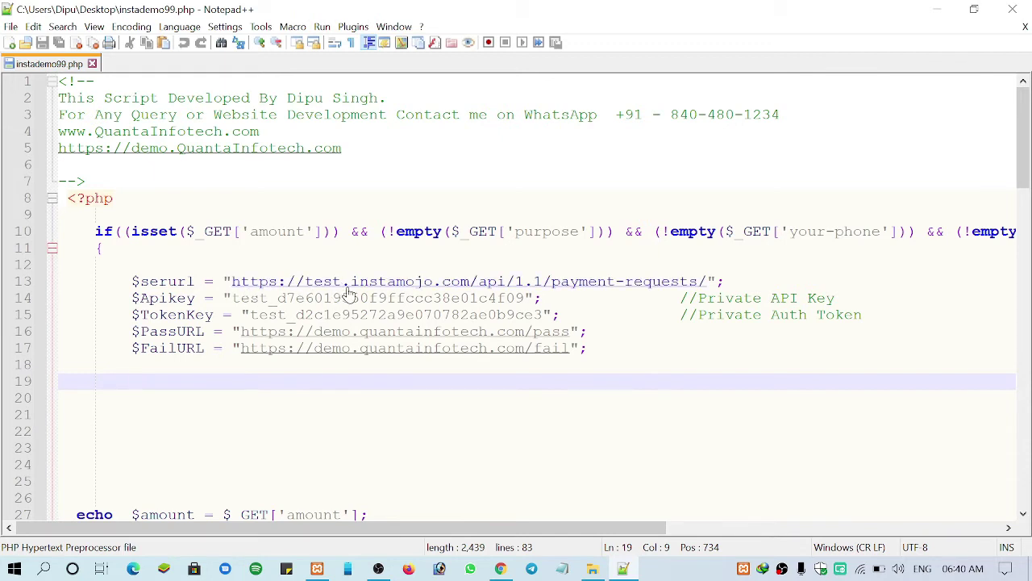
pyautogui.moveTo(232, 297); pyautogui.dragTo(525, 298)
pyautogui.moveTo(250, 314); pyautogui.dragTo(552, 314)
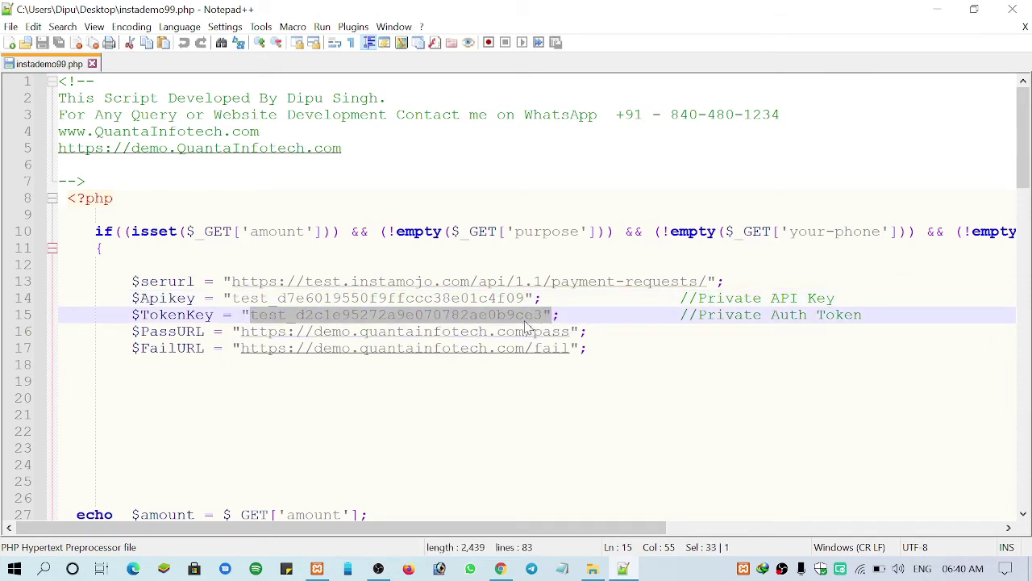
pyautogui.click(277, 297)
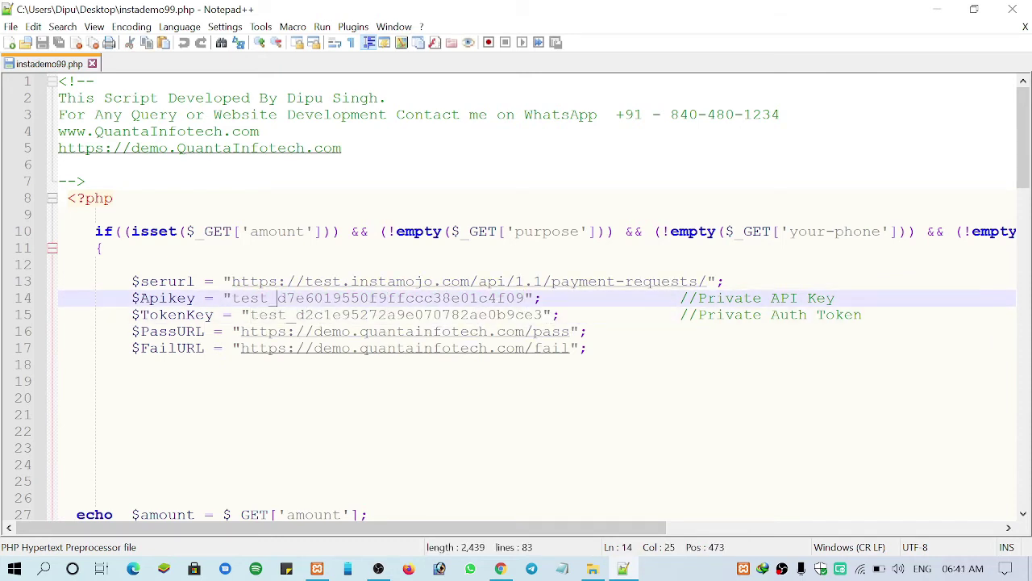
# - Remove "test." from the $serurl address so it points to the live instamojo.com payment-requests endpoint
pyautogui.click(349, 281)
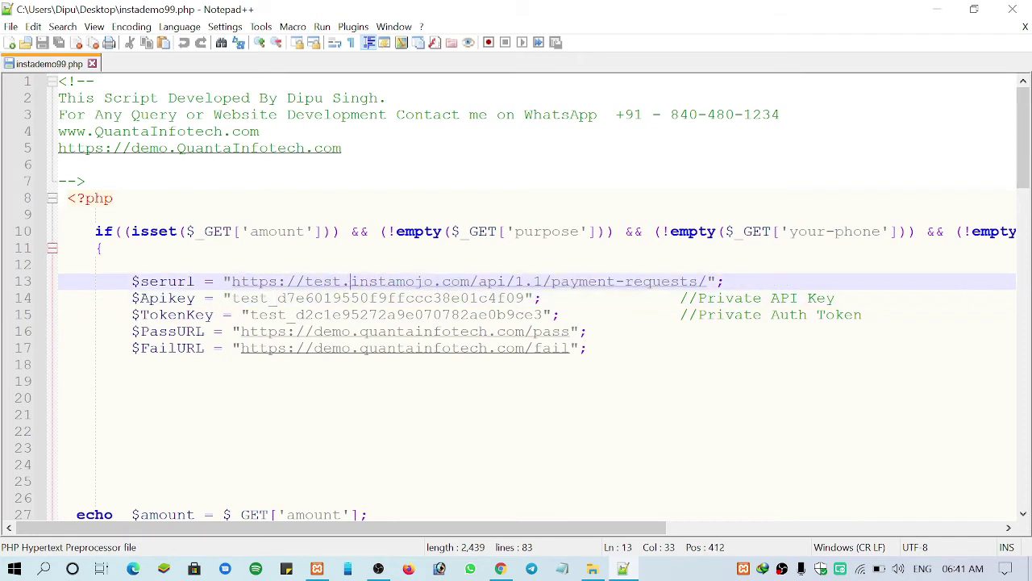
pyautogui.press('BackSpace')
pyautogui.press('BackSpace')
pyautogui.press('BackSpace')
pyautogui.press('BackSpace')
pyautogui.press('BackSpace')
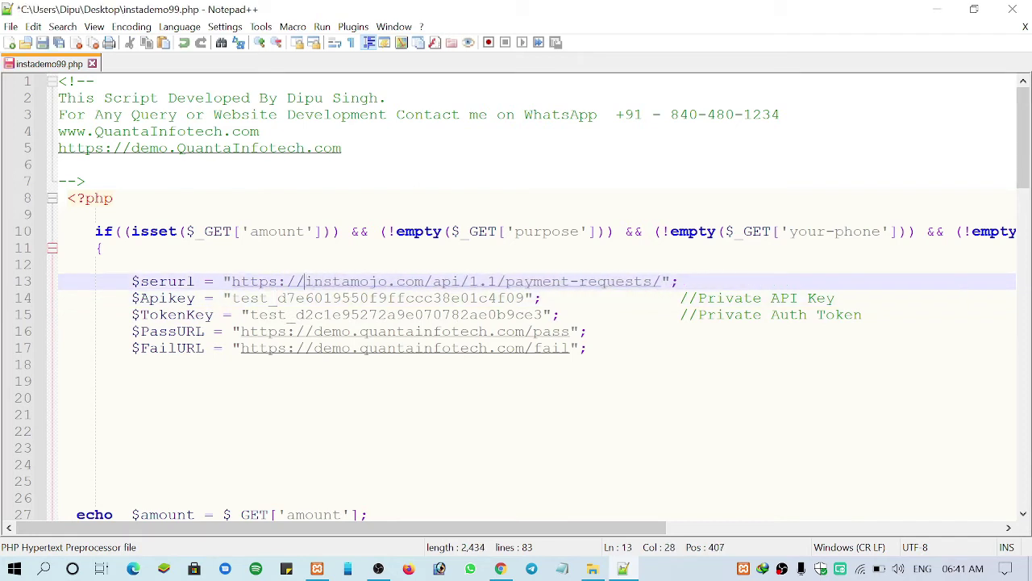
# - Review the key and token lines, and append the comments "//Success Page URL" to $PassURL and "//Faiked Page URL" to $FailURL
pyautogui.click(380, 298)
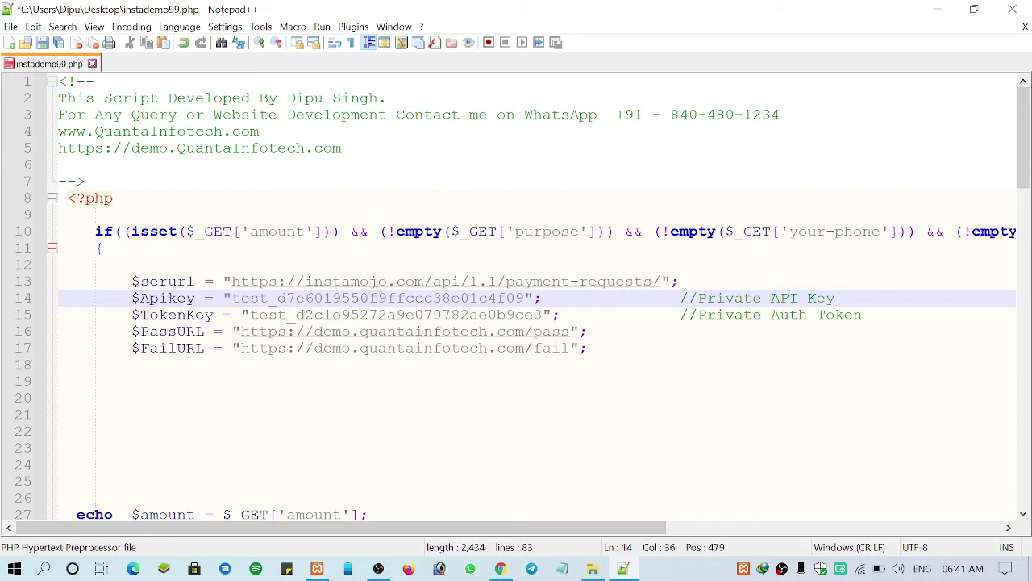
pyautogui.press('Down')
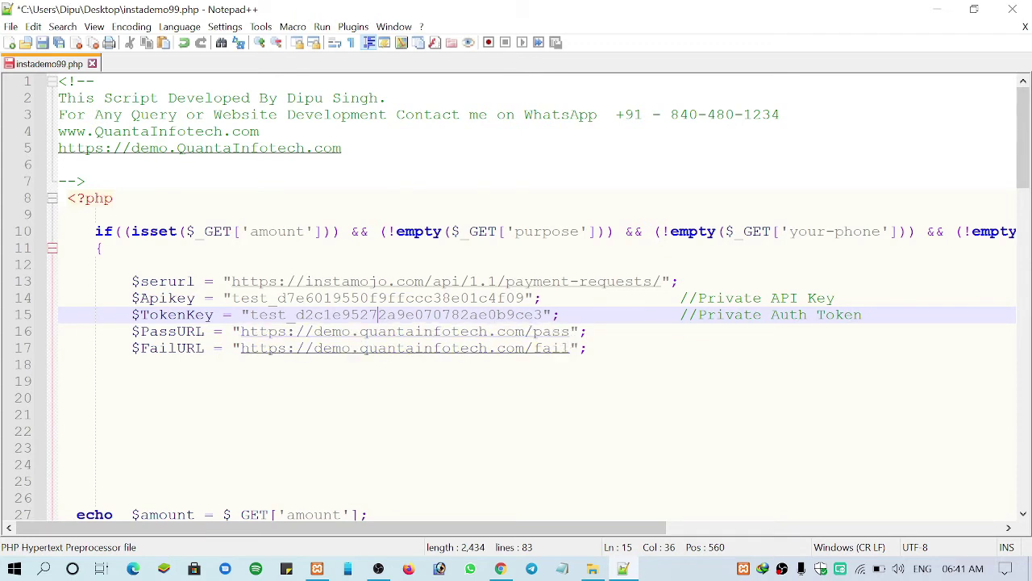
pyautogui.click(366, 334)
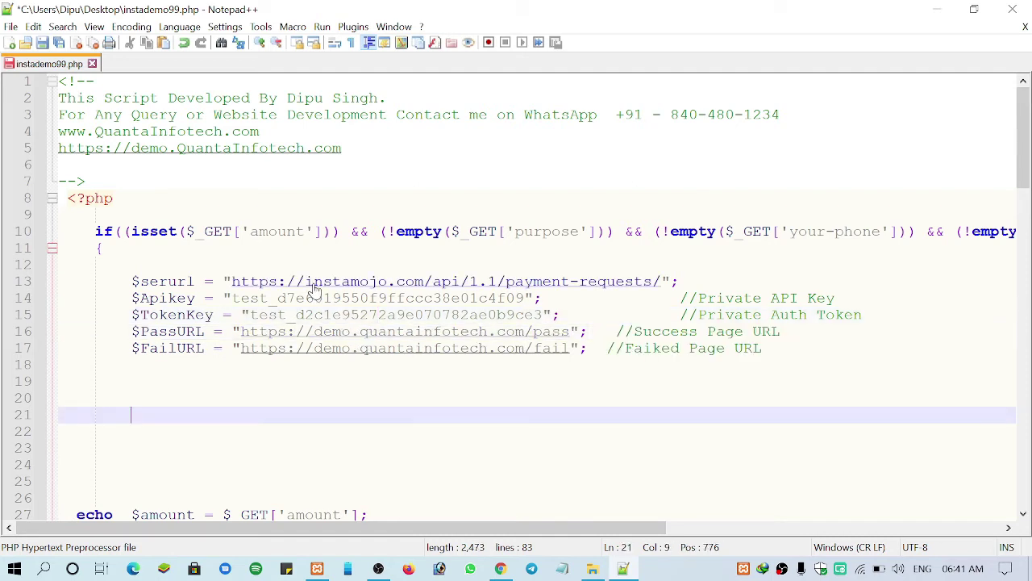
# - Put "test." back before instamojo.com in the $serurl address and save the script
pyautogui.click(305, 281)
pyautogui.write('t')
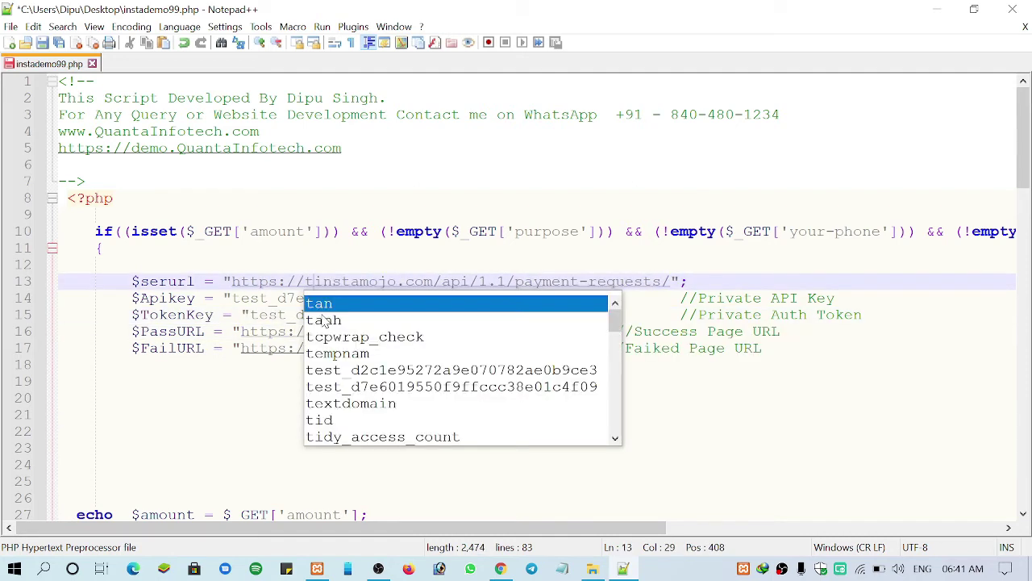
pyautogui.write('est.')
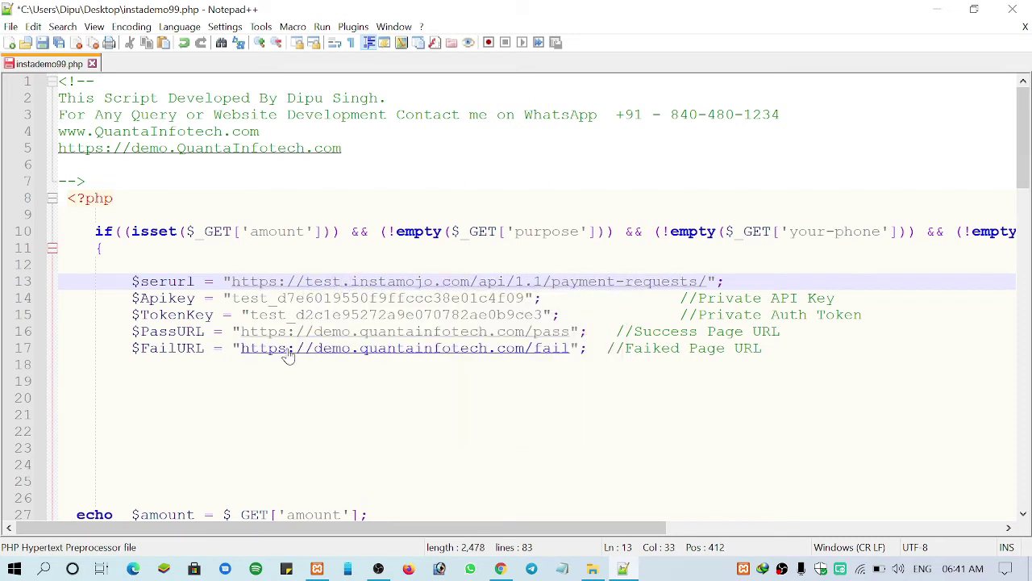
pyautogui.hotkey('ctrl', 's')
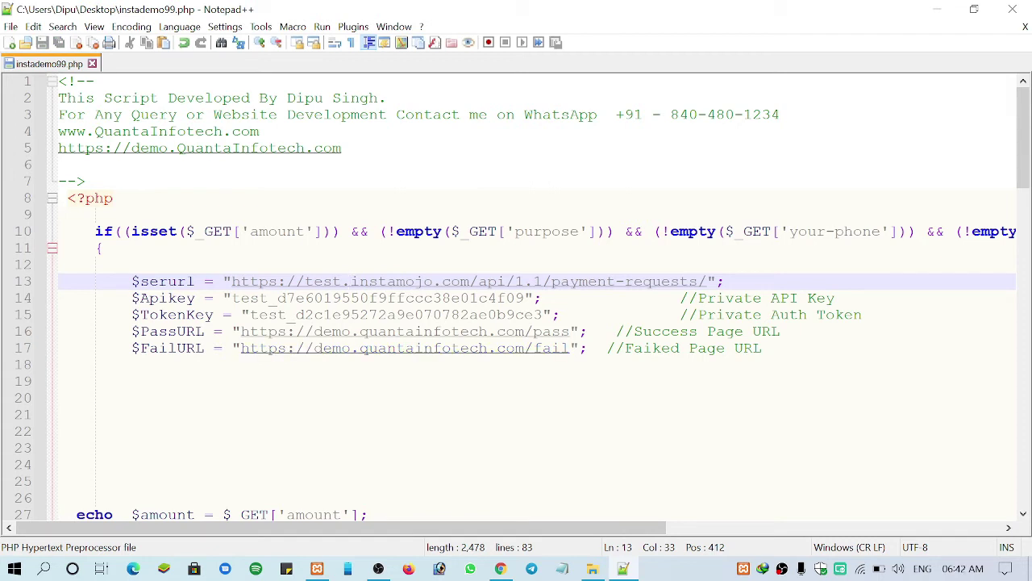
pyautogui.click(500, 569)
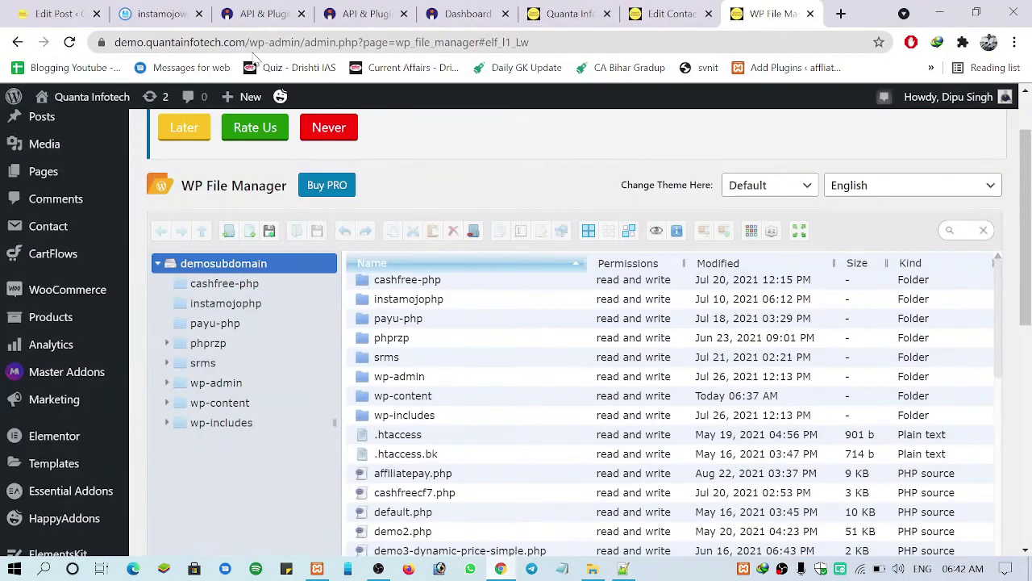
pyautogui.hotkey('ctrl', '1')
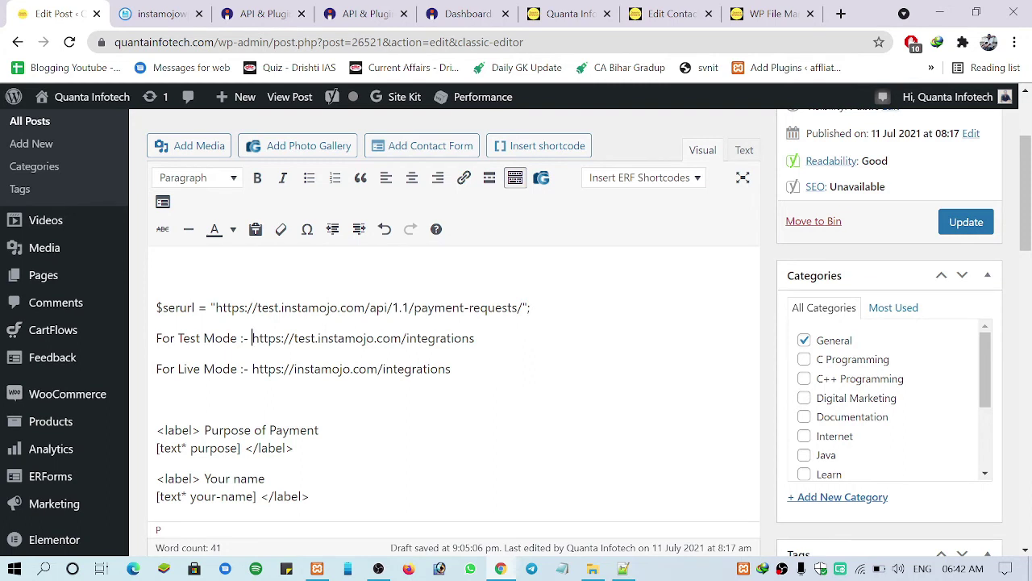
pyautogui.moveTo(251, 338); pyautogui.dragTo(475, 338)
pyautogui.hotkey('ctrl', 'c')
pyautogui.rightClick(468, 338)
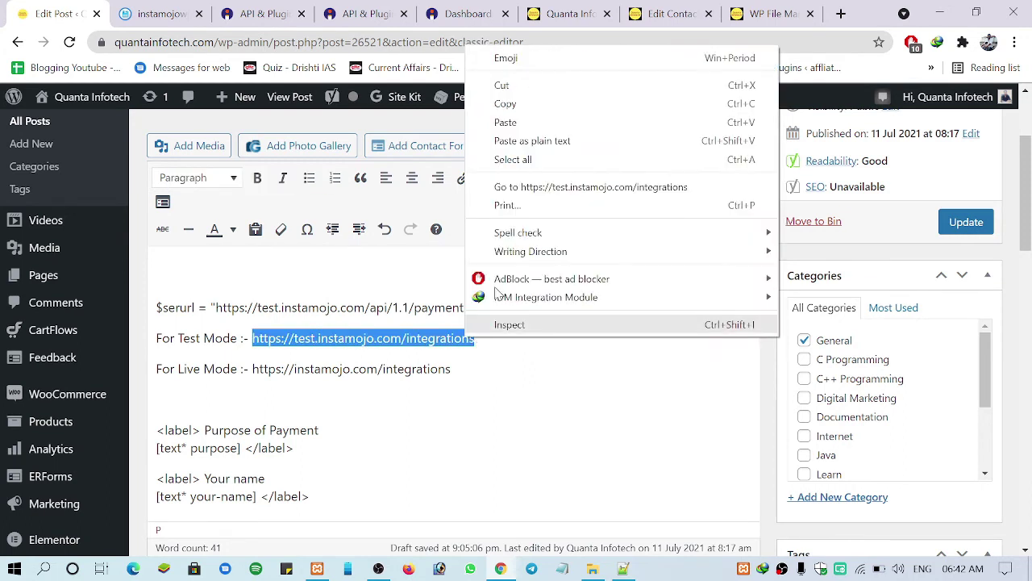
pyautogui.click(525, 104)
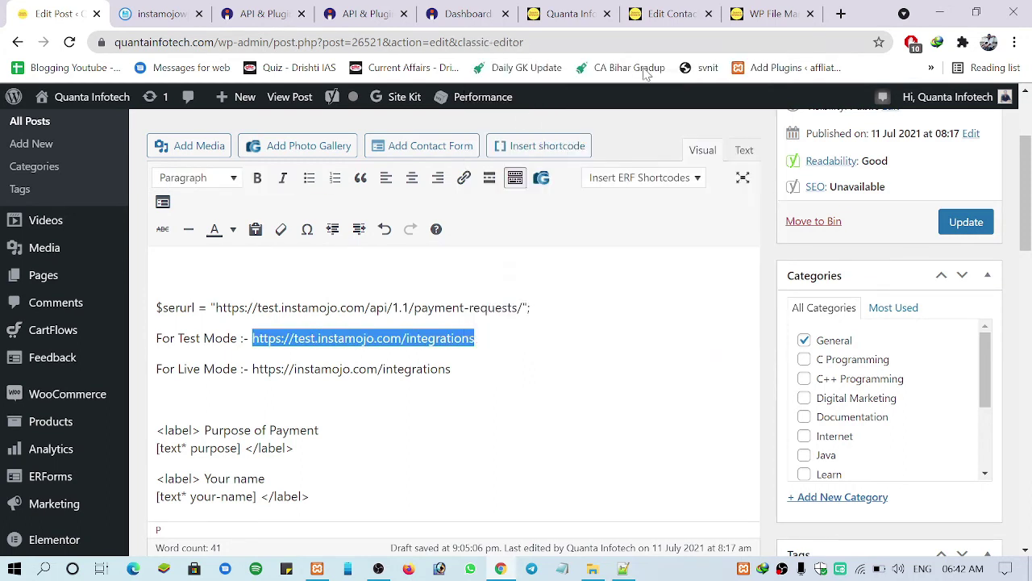
pyautogui.click(837, 13)
pyautogui.rightClick(682, 45)
pyautogui.click(797, 172)
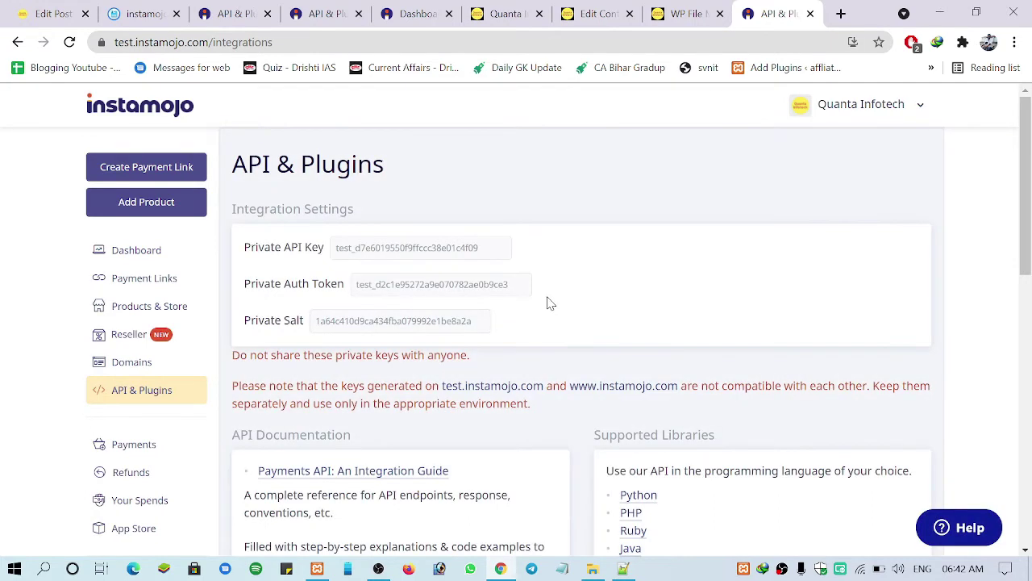
# - Compare Instamojo's private API key and auth token with the values in instademo99.php in Notepad++, closing the script when done
pyautogui.moveTo(337, 248); pyautogui.dragTo(494, 239)
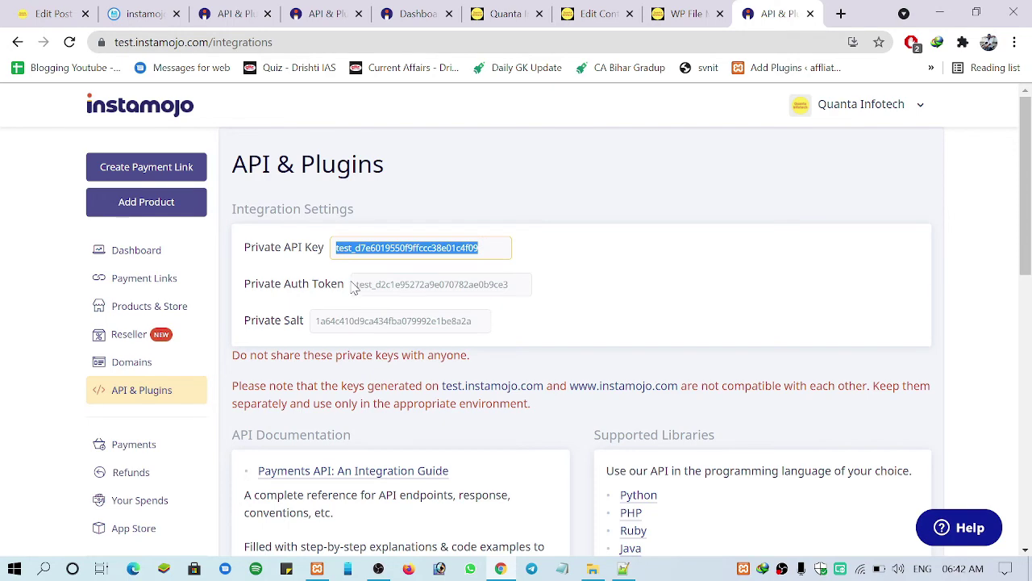
pyautogui.moveTo(354, 289); pyautogui.dragTo(519, 283)
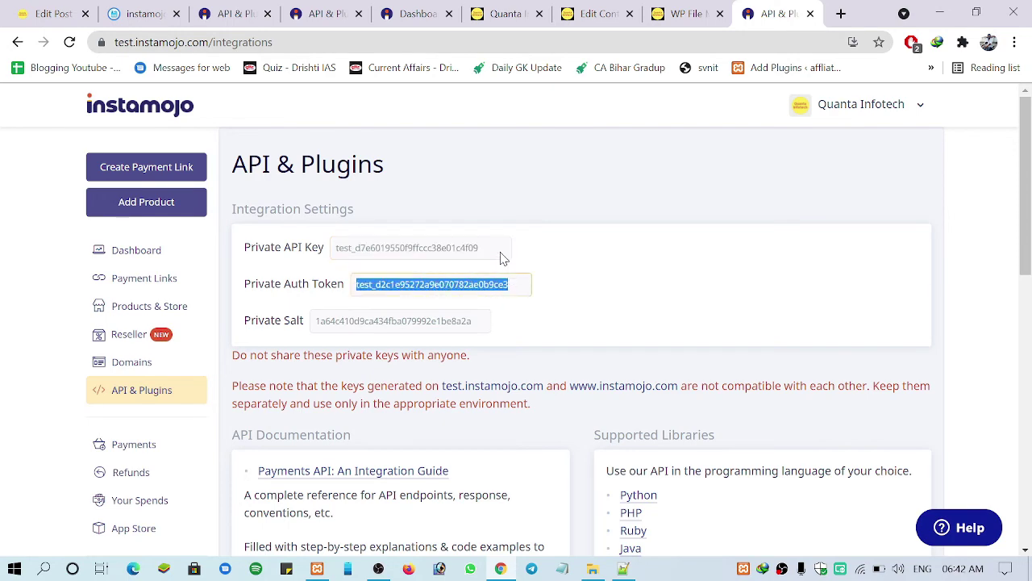
pyautogui.click(624, 568)
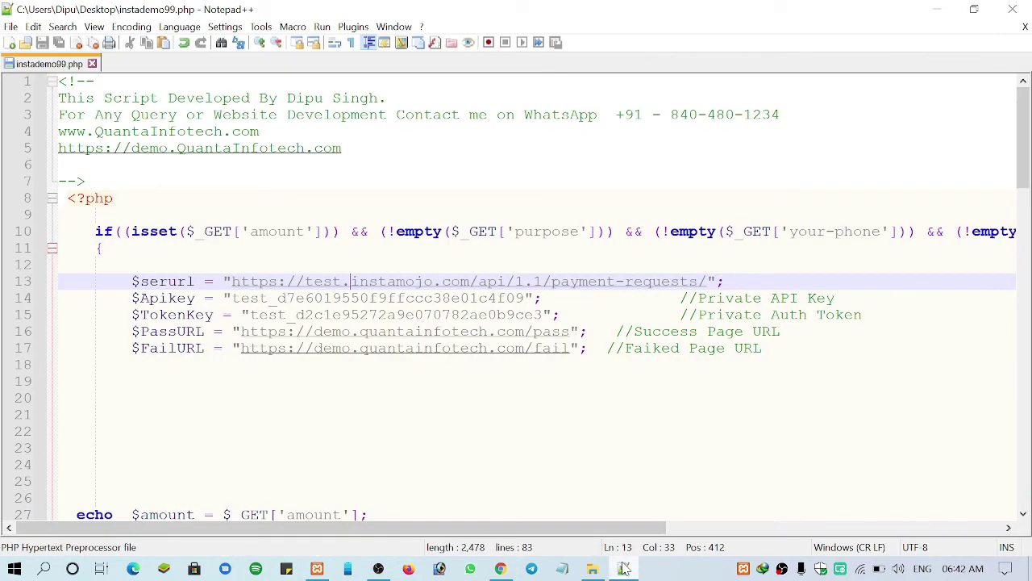
pyautogui.click(488, 314)
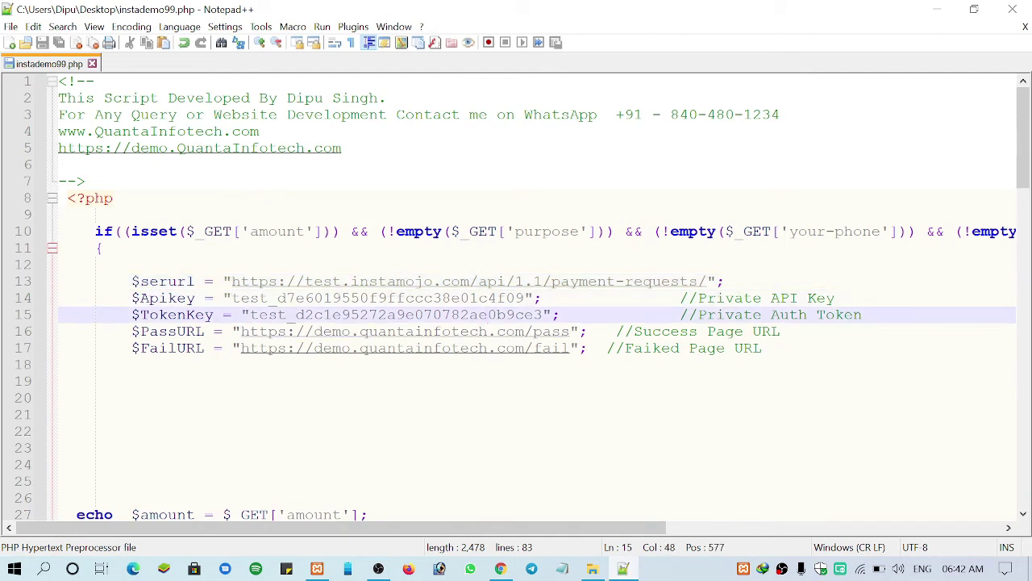
pyautogui.click(1012, 9)
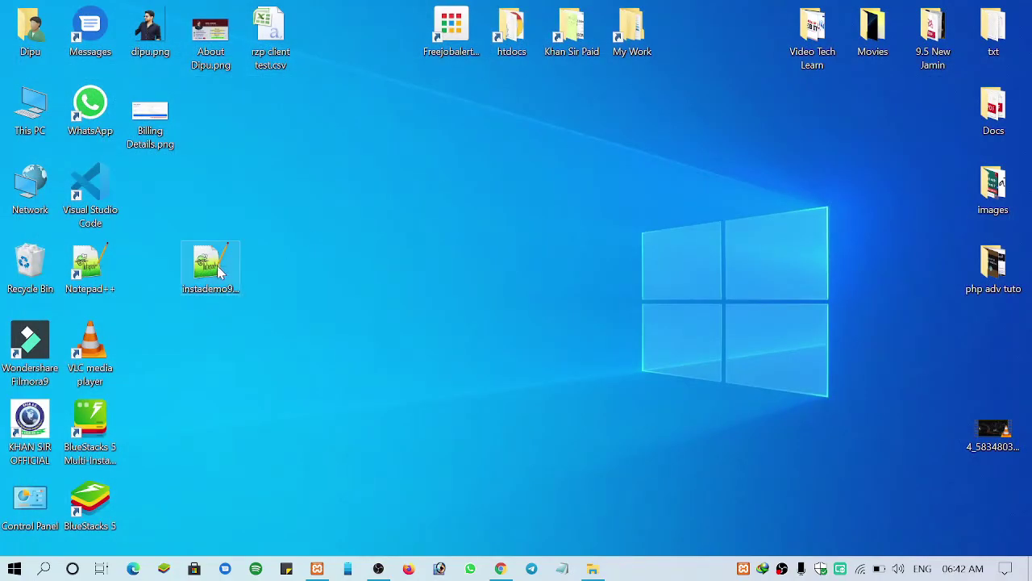
# - Return to WP File Manager in Chrome and upload instademo99.php from the Desktop into the demosubdomain root folder
pyautogui.click(210, 270)
pyautogui.click(503, 570)
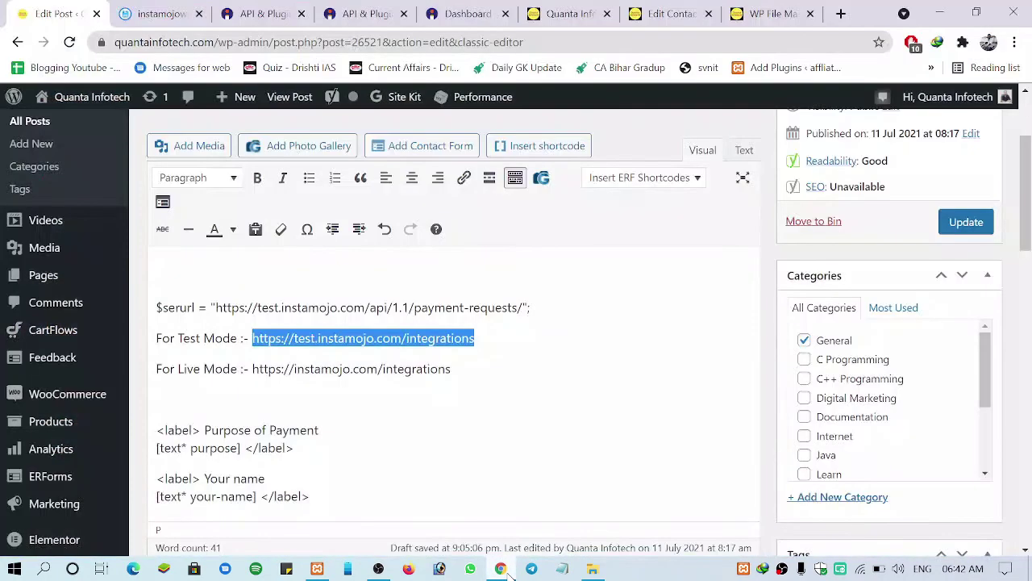
pyautogui.click(760, 12)
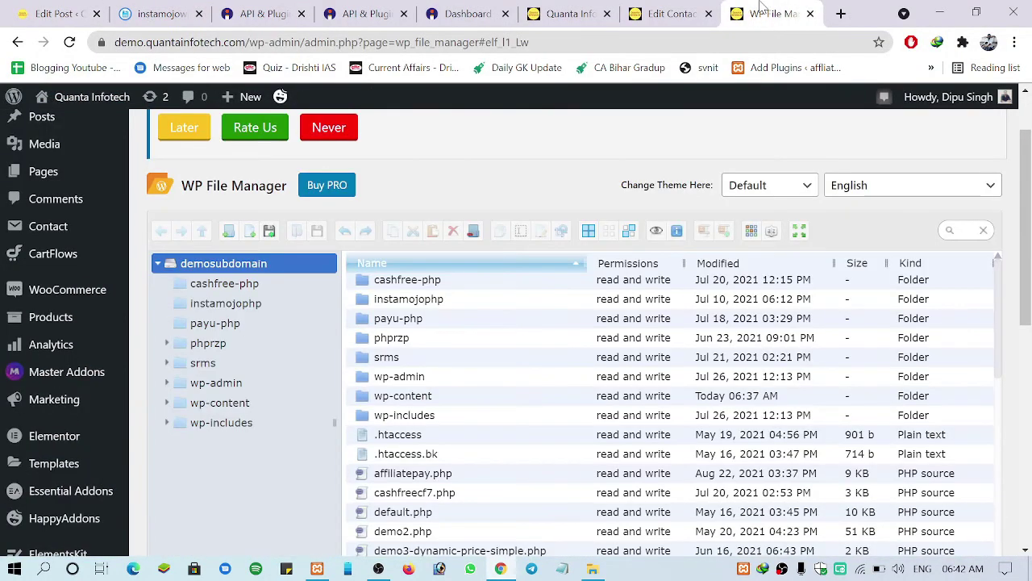
pyautogui.rightClick(260, 262)
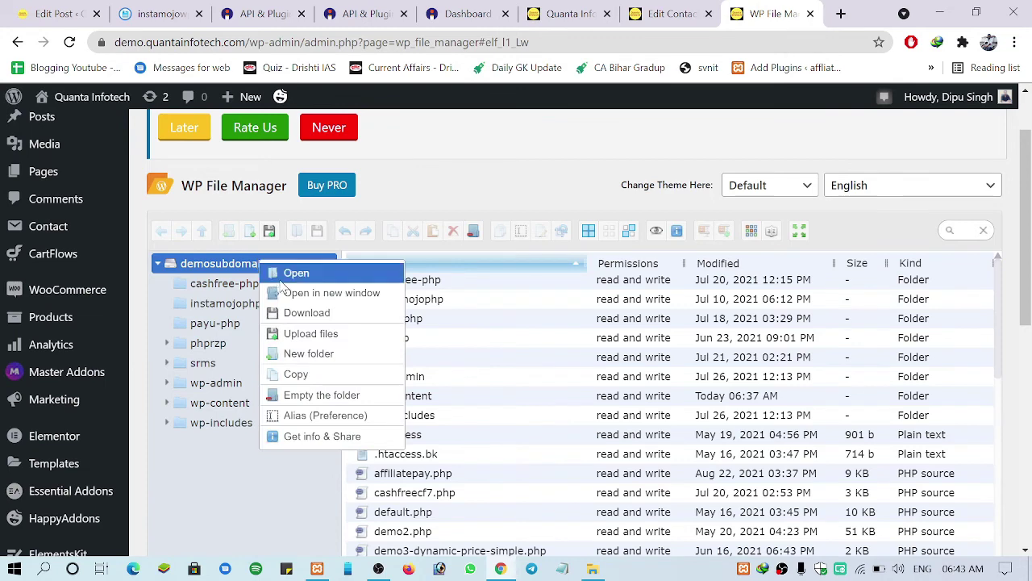
pyautogui.click(324, 339)
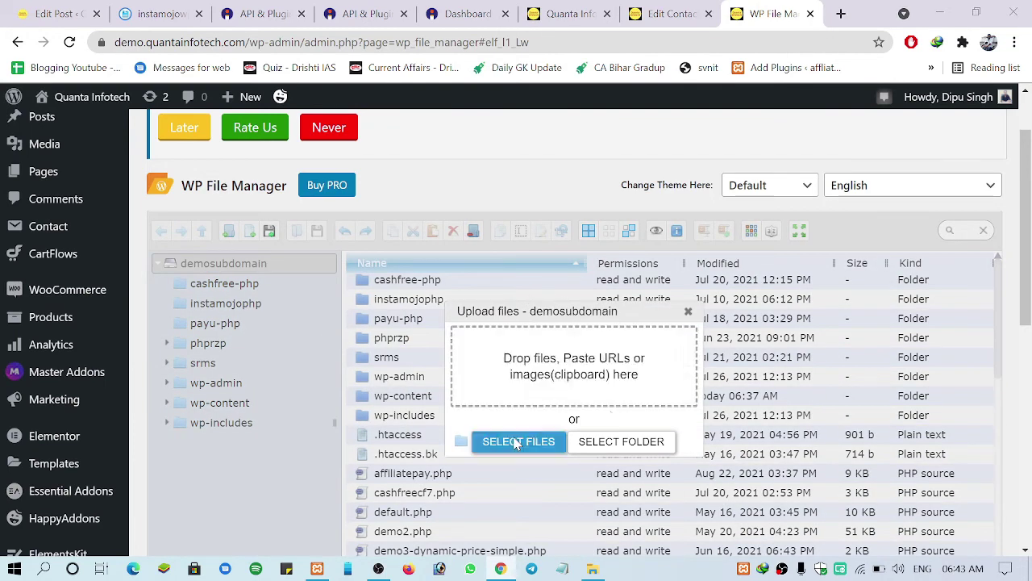
pyautogui.click(519, 442)
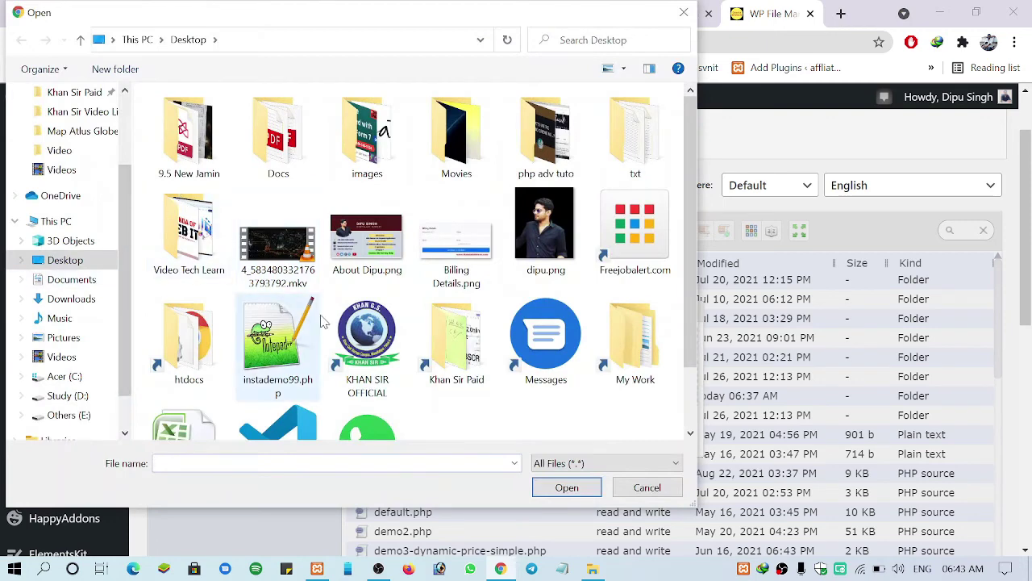
pyautogui.click(295, 359)
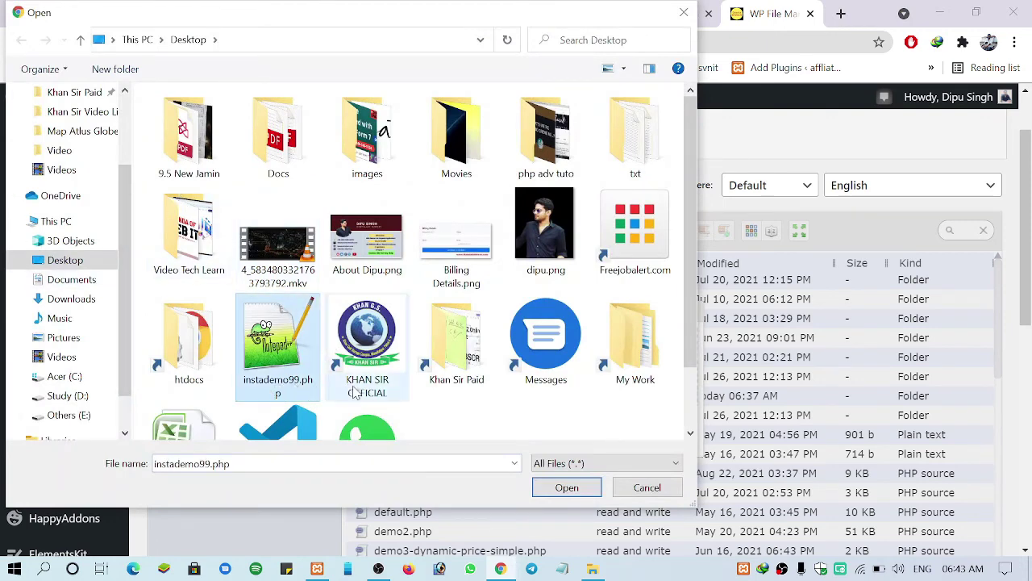
pyautogui.click(567, 487)
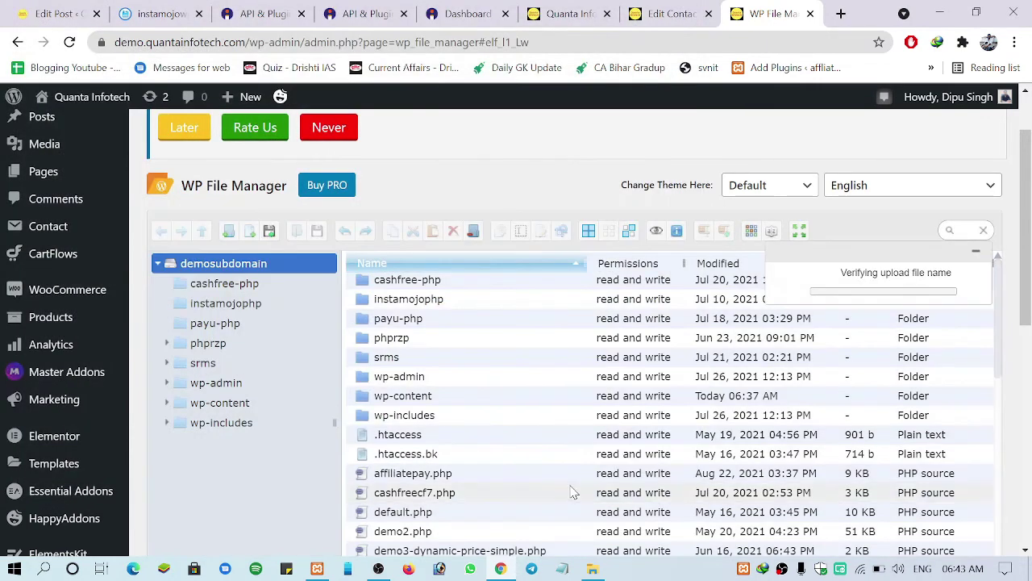
pyautogui.scroll(1, 556, 172)
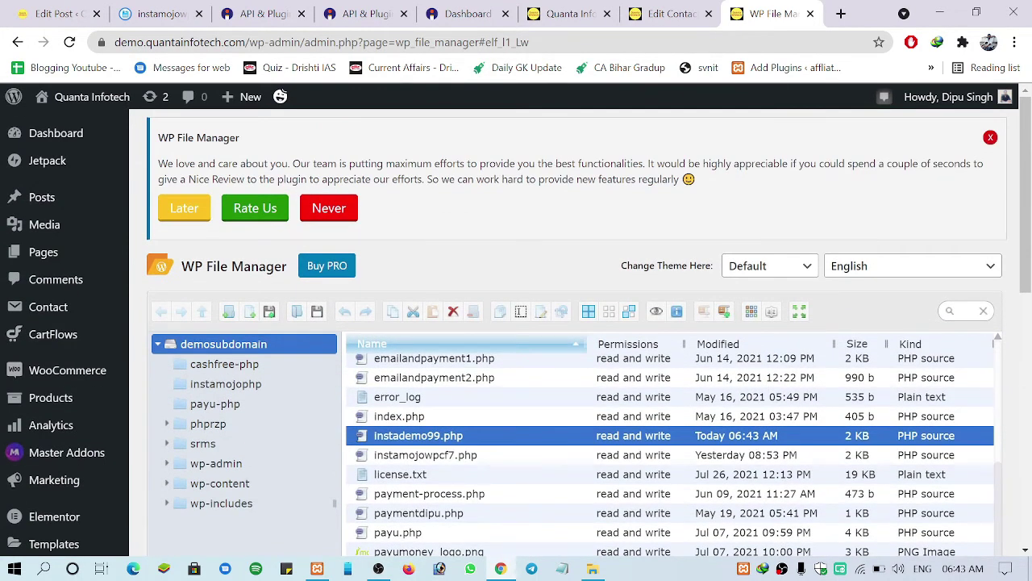
# - Add a Redirect submission action to the demo99 contact form
pyautogui.click(672, 13)
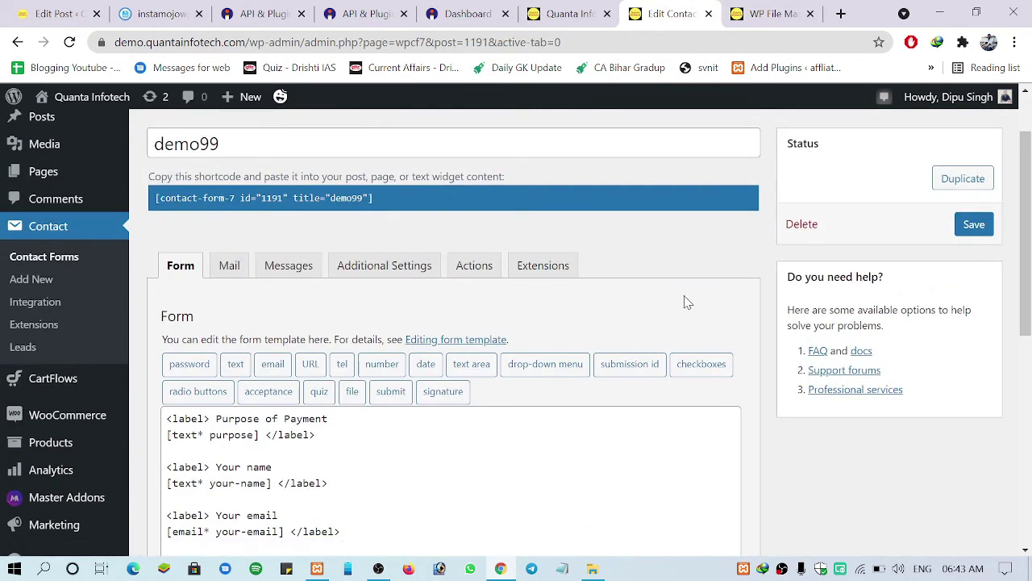
pyautogui.click(476, 266)
pyautogui.scroll(-1, 477, 272)
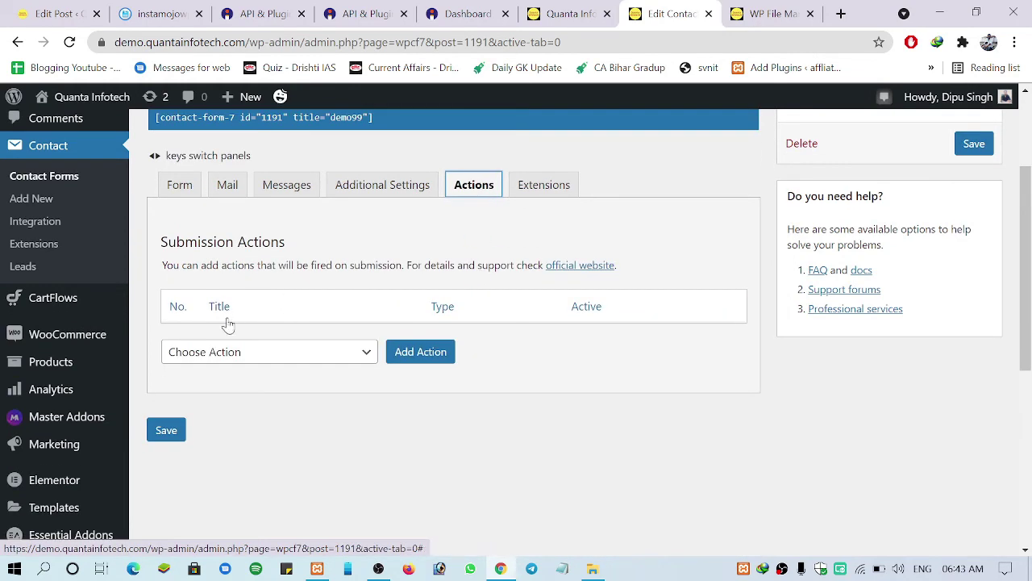
pyautogui.click(343, 355)
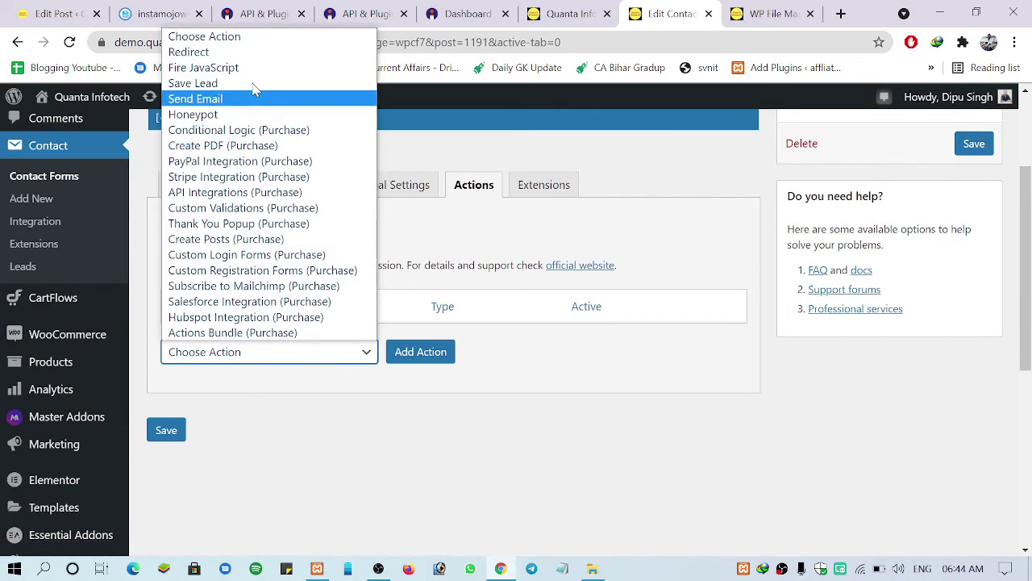
pyautogui.click(250, 53)
pyautogui.click(449, 348)
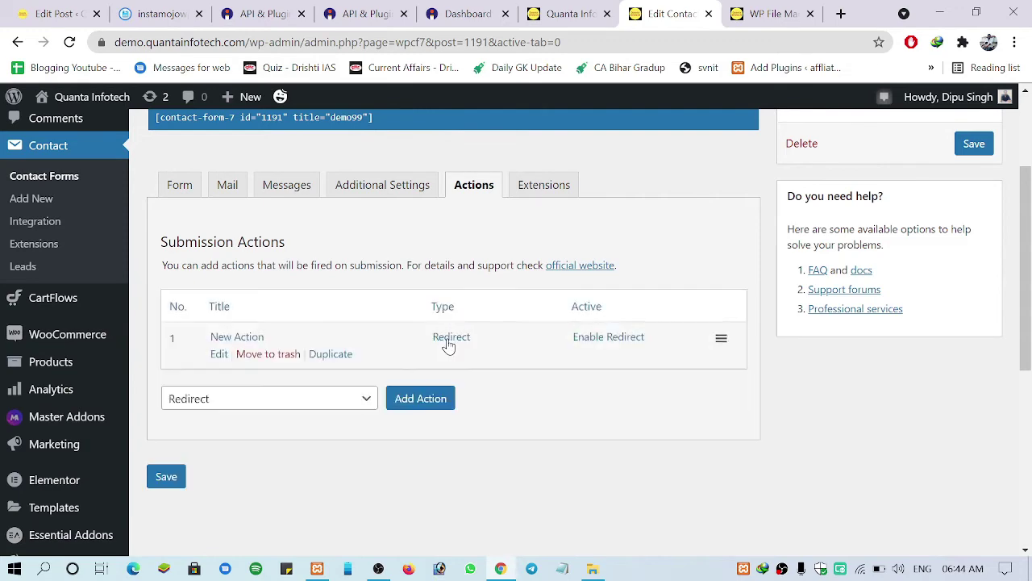
# - Open the new Redirect action for editing and enable its custom URL option
pyautogui.scroll(-2, 448, 345)
pyautogui.click(218, 193)
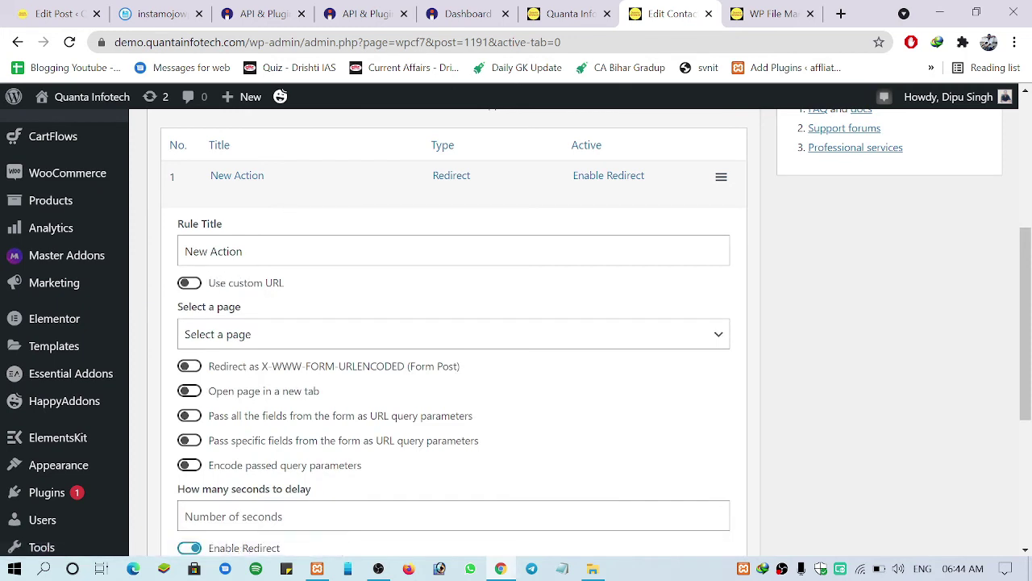
pyautogui.click(190, 283)
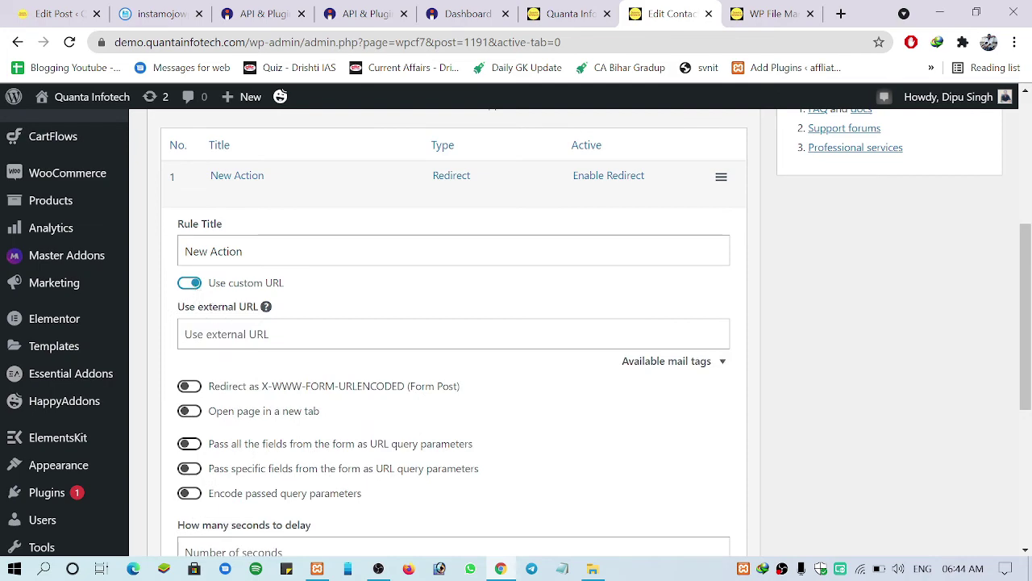
pyautogui.click(242, 334)
pyautogui.click(770, 13)
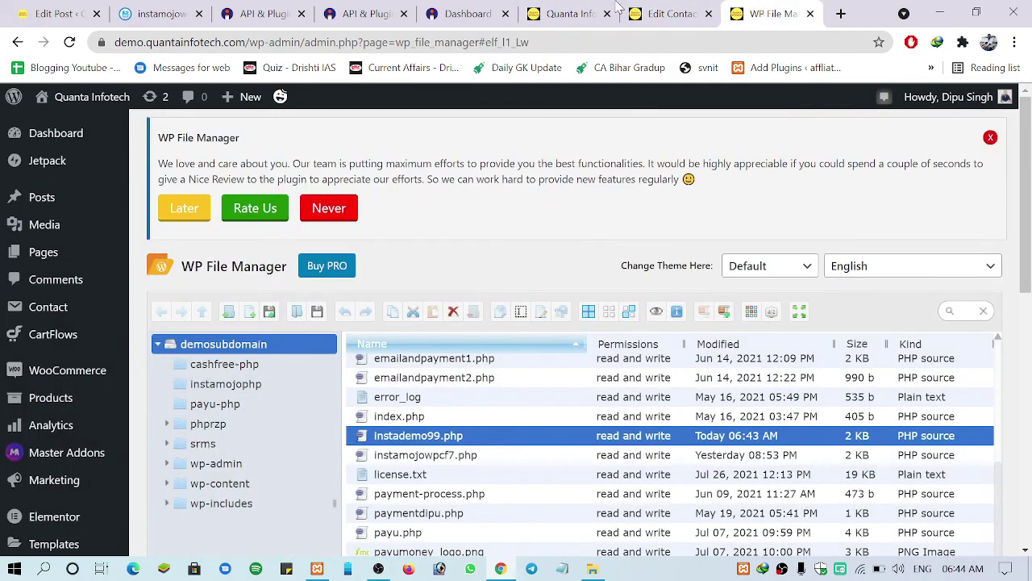
pyautogui.click(581, 10)
pyautogui.click(658, 13)
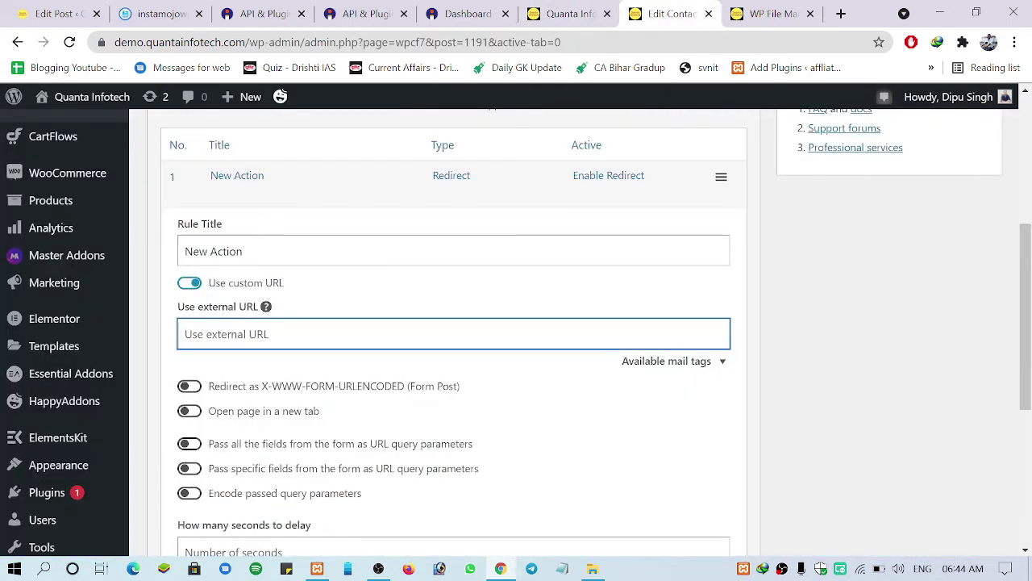
pyautogui.click(188, 42)
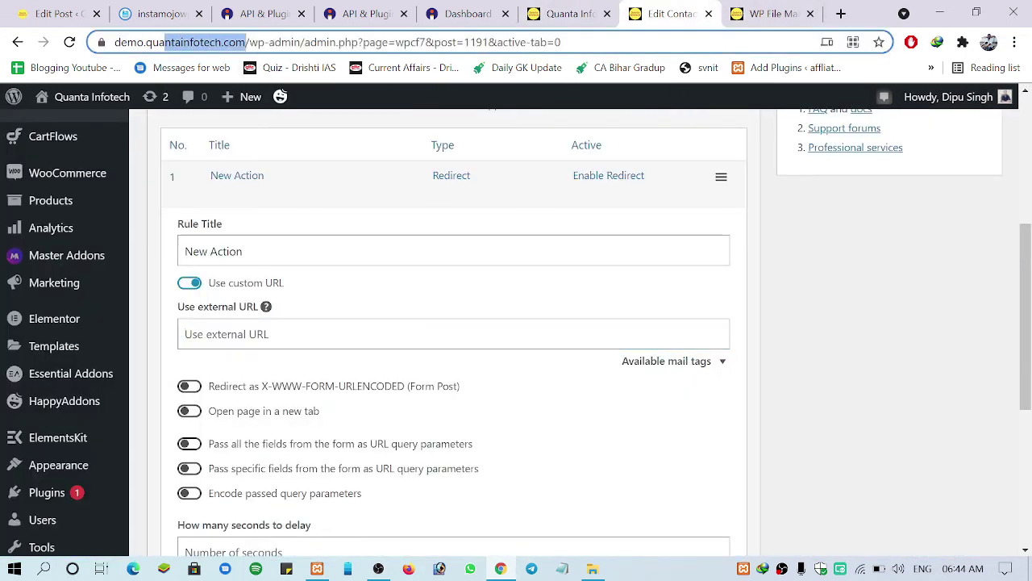
pyautogui.moveTo(114, 42); pyautogui.dragTo(283, 42)
pyautogui.rightClick(187, 44)
pyautogui.click(232, 158)
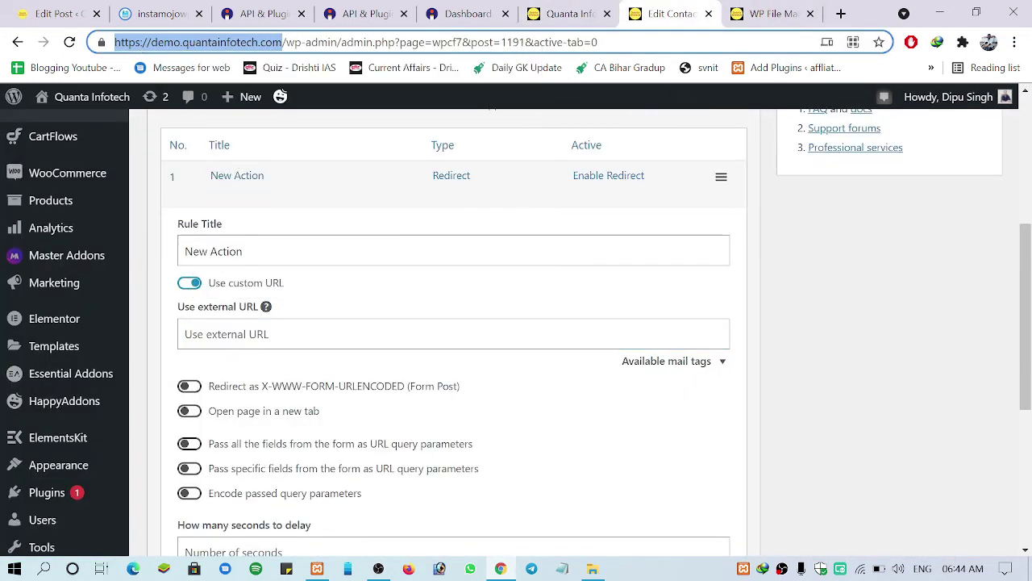
pyautogui.click(274, 334)
pyautogui.rightClick(274, 332)
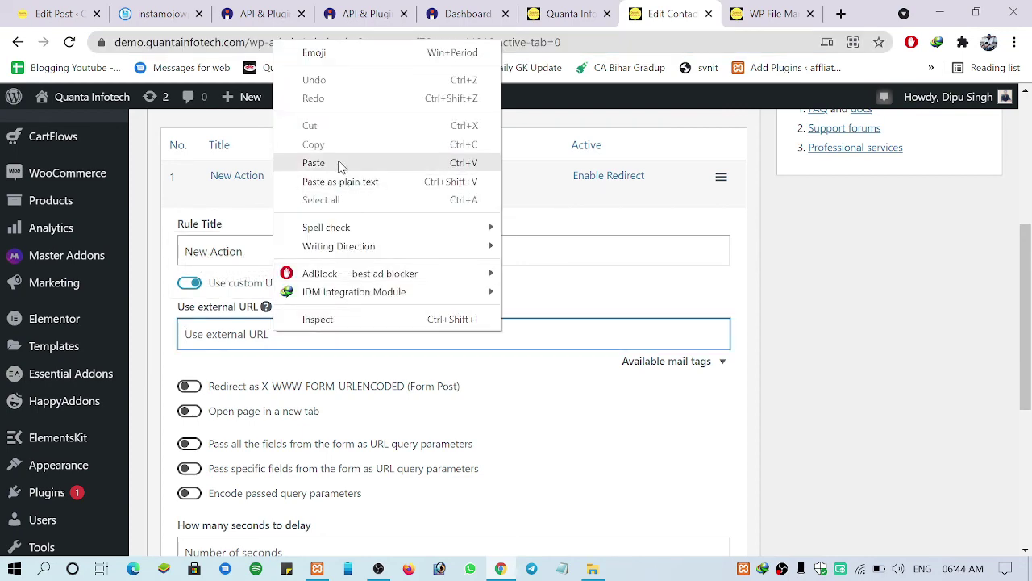
pyautogui.click(339, 163)
pyautogui.click(757, 8)
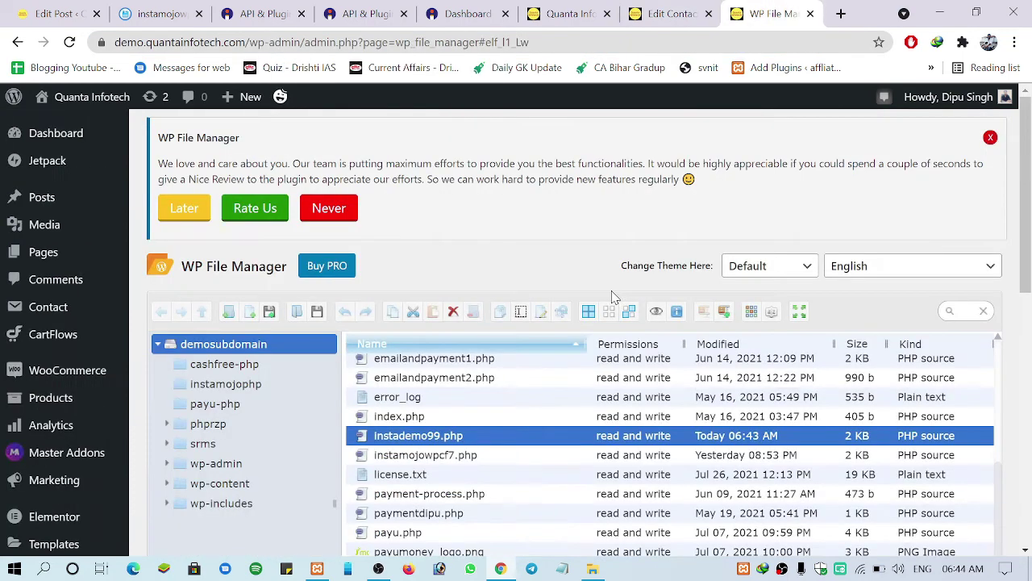
pyautogui.rightClick(483, 438)
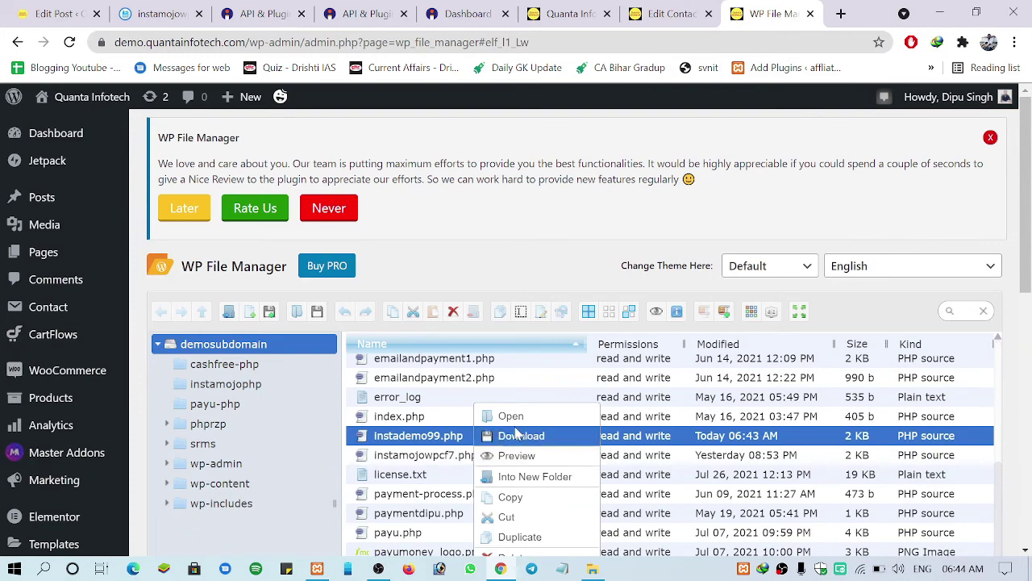
pyautogui.scroll(-1, 510, 431)
pyautogui.scroll(-1, 533, 456)
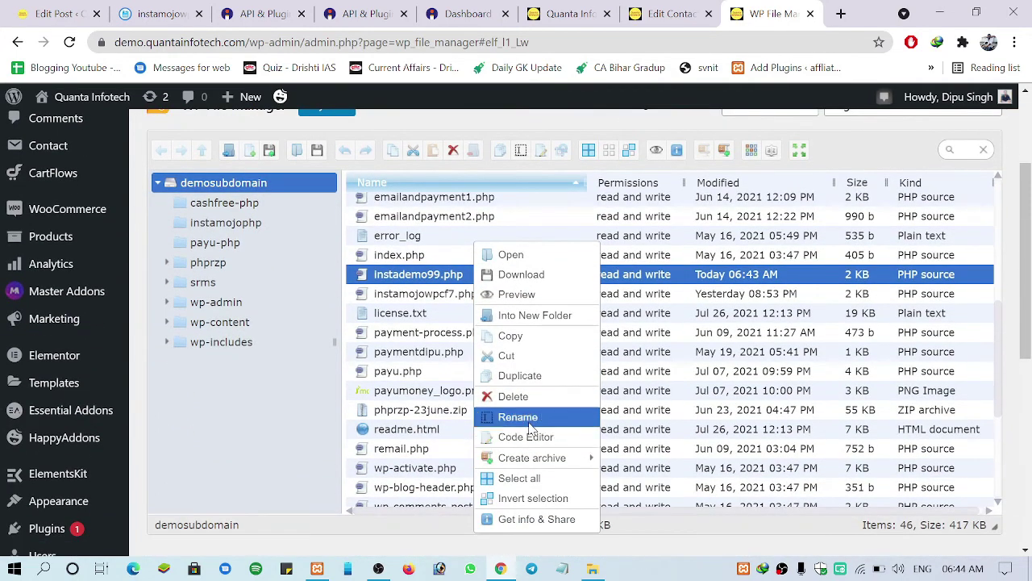
pyautogui.click(530, 416)
pyautogui.hotkey('ctrl', 'a')
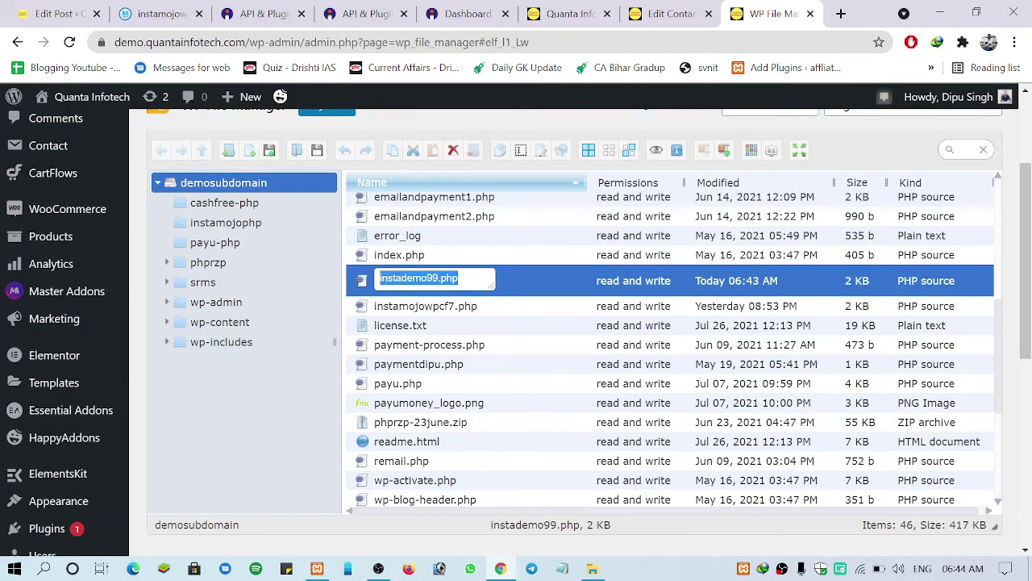
pyautogui.rightClick(427, 278)
pyautogui.click(451, 329)
pyautogui.click(246, 444)
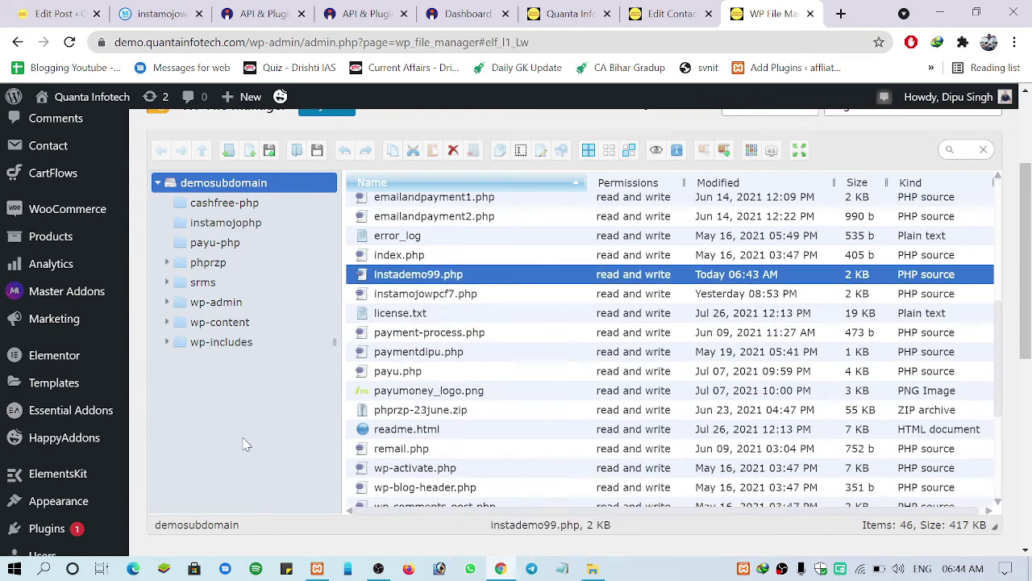
pyautogui.click(669, 14)
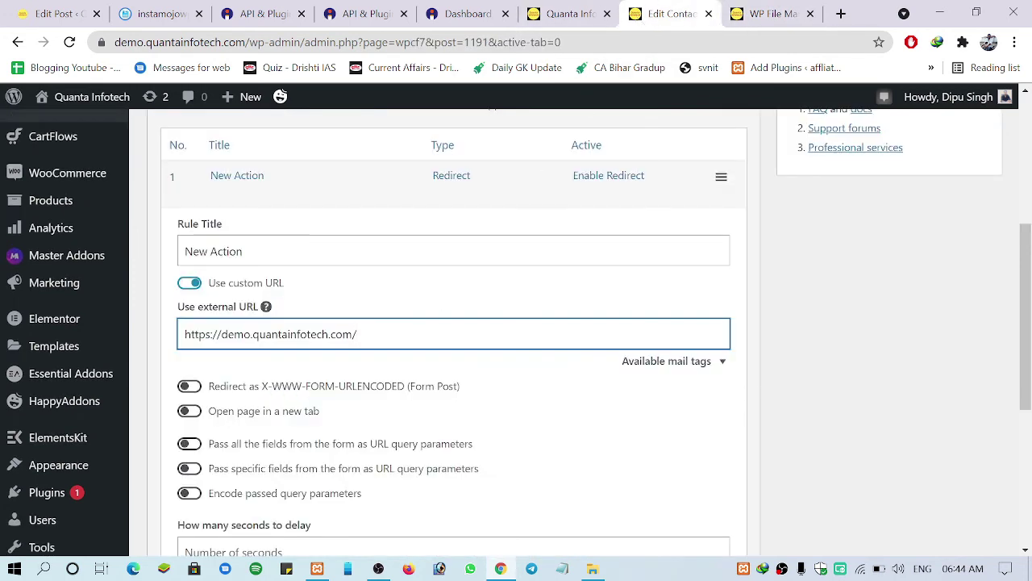
pyautogui.rightClick(426, 333)
pyautogui.click(490, 165)
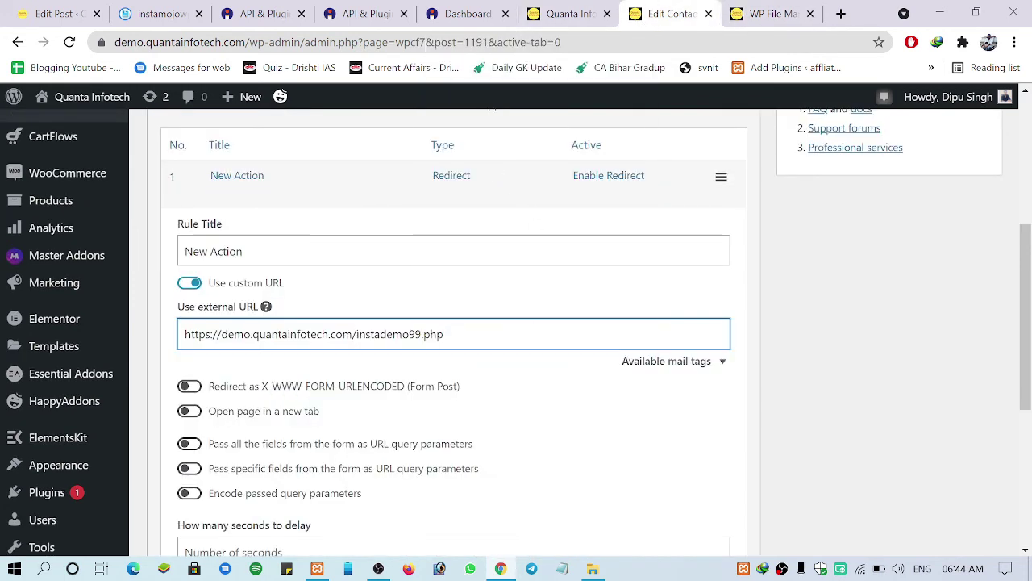
# - Pass specific form fields as URL query parameters: purpose, your-name, your-email, your-phone and amount, copied from the available mail tags
pyautogui.scroll(-1, 508, 315)
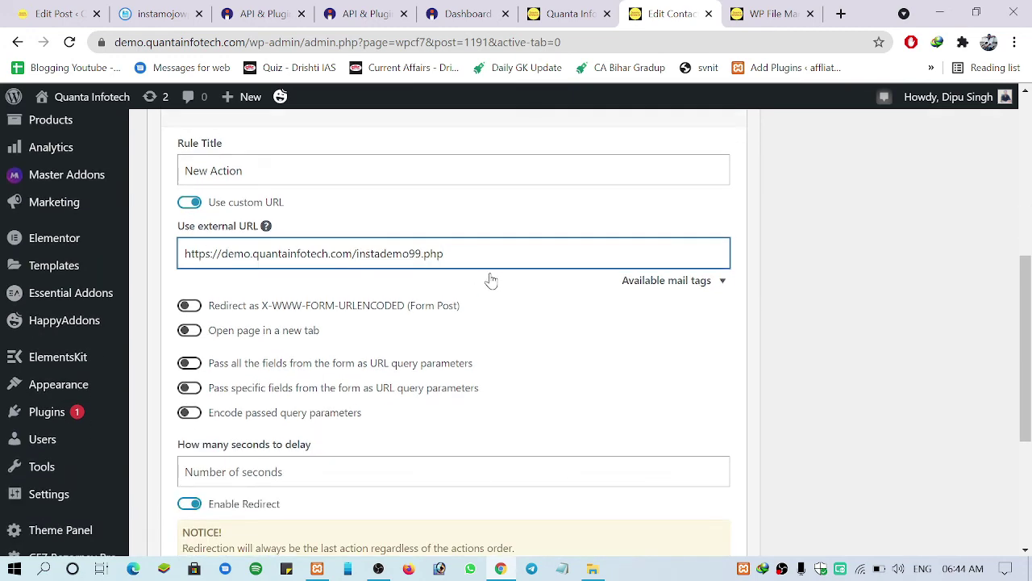
pyautogui.scroll(-1, 492, 280)
pyautogui.click(476, 306)
pyautogui.scroll(-1, 543, 339)
pyautogui.click(647, 330)
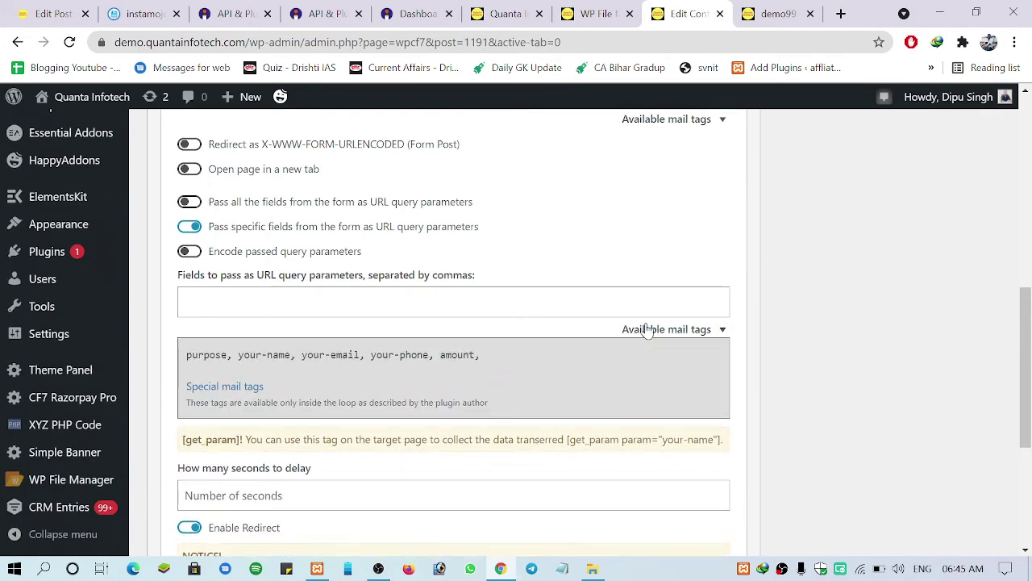
pyautogui.moveTo(480, 355); pyautogui.dragTo(187, 355)
pyautogui.hotkey('ctrl', 'c')
pyautogui.click(452, 302)
pyautogui.hotkey('ctrl', 'v')
pyautogui.click(635, 330)
# - Save the demo99 contact form with its redirect action and check the save notice
pyautogui.scroll(-3, 635, 339)
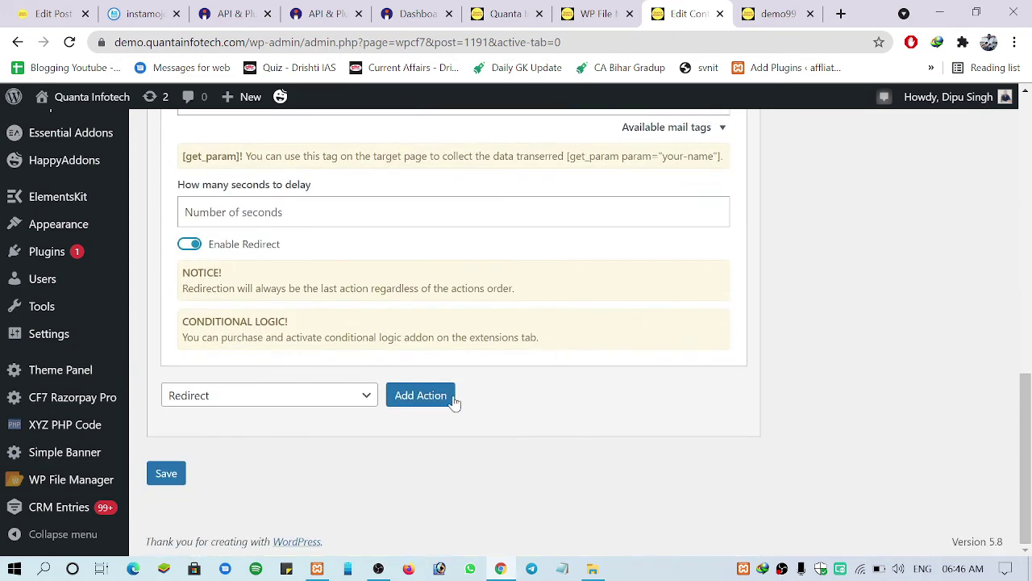
pyautogui.click(167, 474)
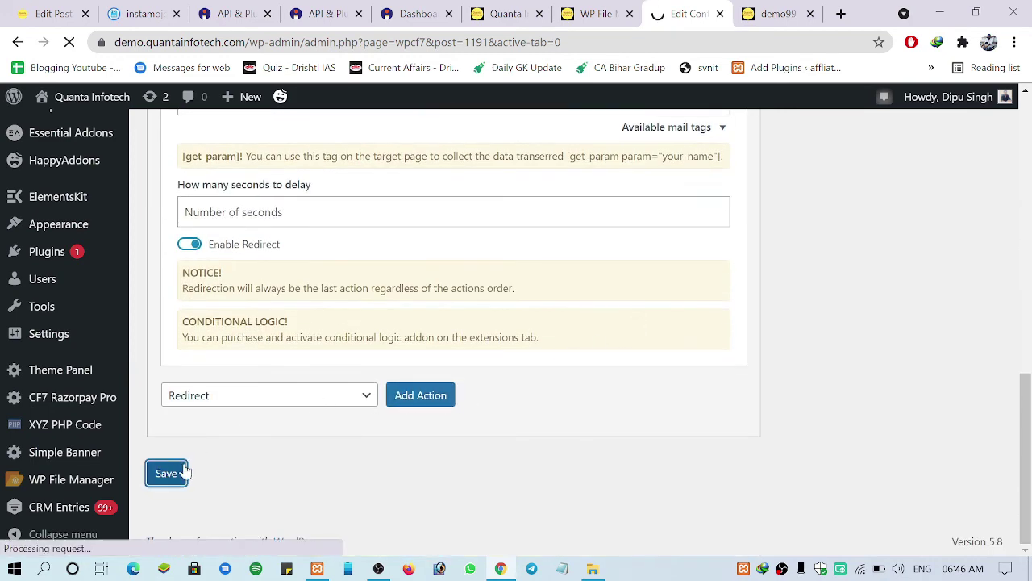
pyautogui.scroll(4, 535, 278)
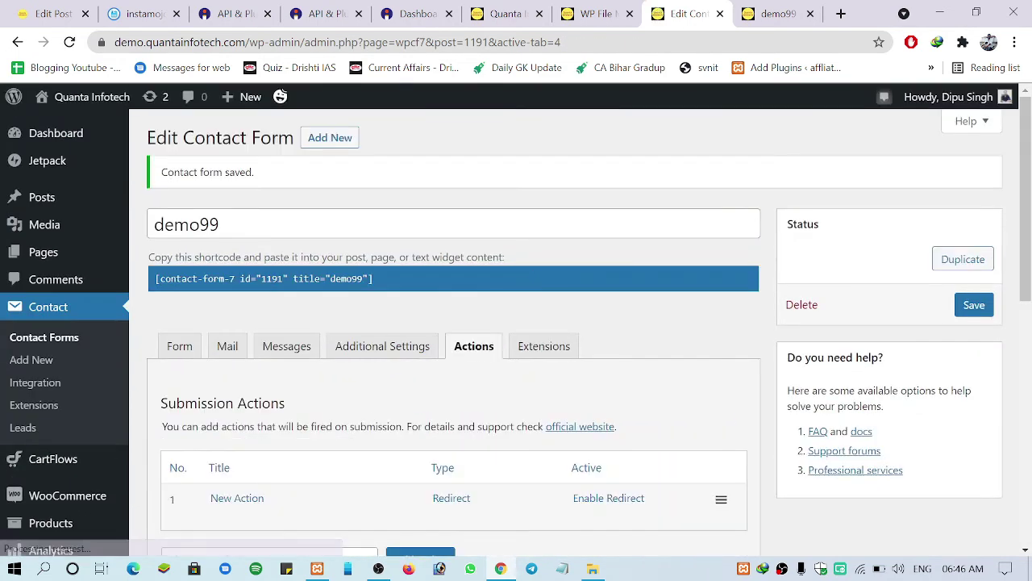
pyautogui.moveTo(155, 173); pyautogui.dragTo(240, 173)
pyautogui.click(365, 178)
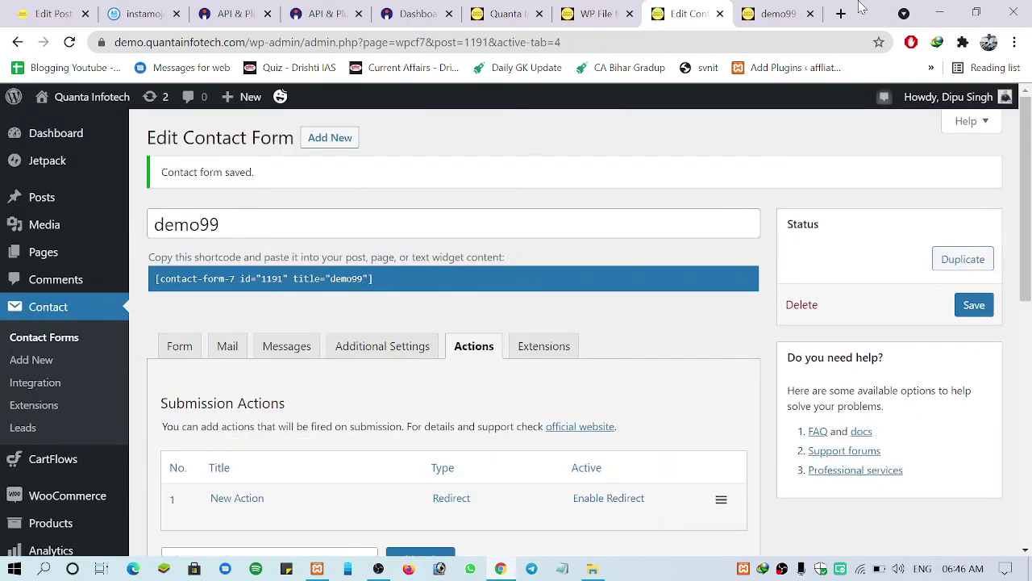
# - Reload the demo99 page and submit its form with purpose "test 99", the payer's name, e-mail and phone, and amount 101
pyautogui.click(807, 11)
pyautogui.click(69, 42)
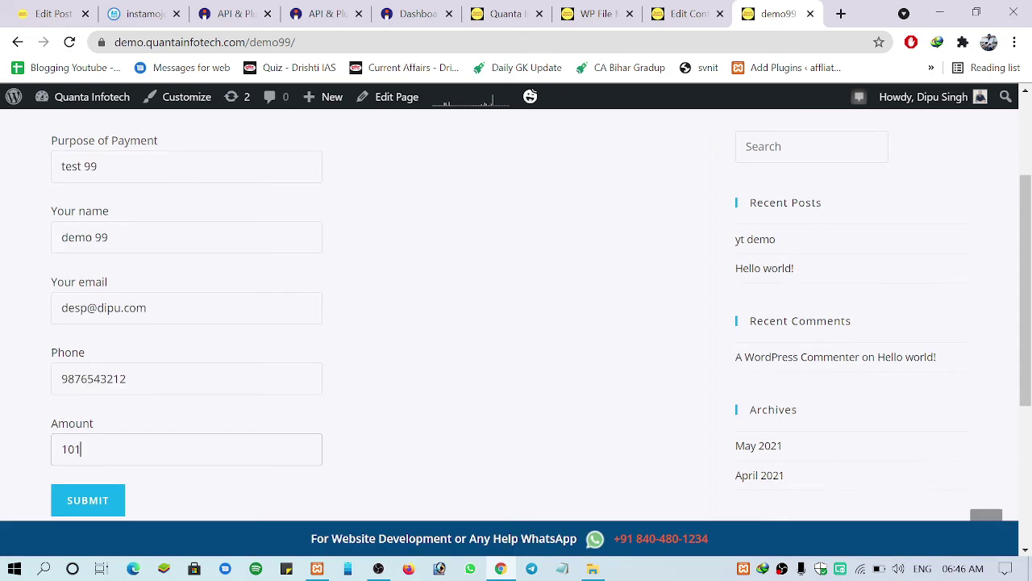
pyautogui.click(91, 500)
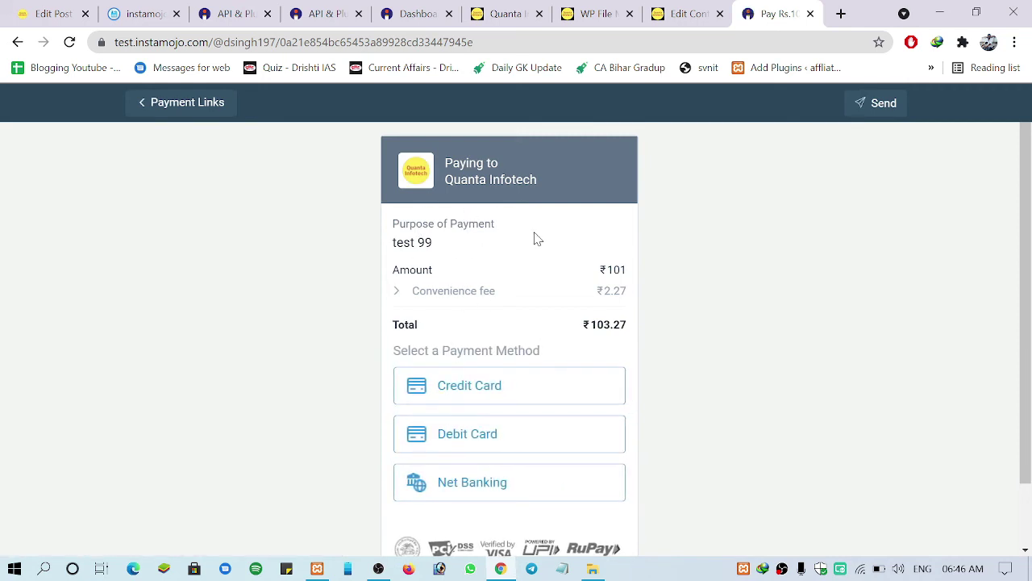
# - Pay the Instamojo test request by Net Banking and complete the simulated CCAvenue transaction
pyautogui.scroll(-2, 507, 236)
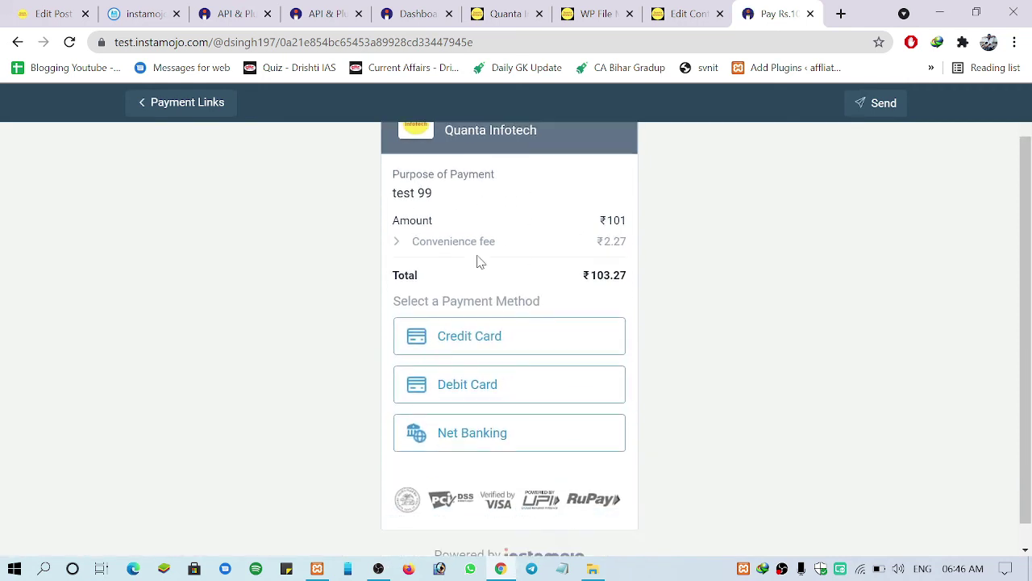
pyautogui.click(487, 420)
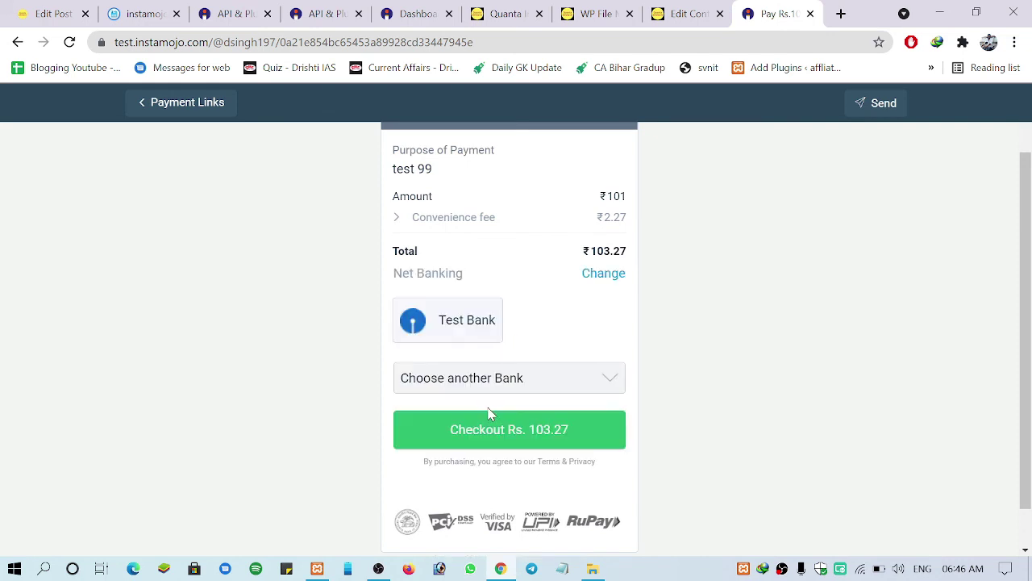
pyautogui.click(487, 388)
pyautogui.click(489, 416)
pyautogui.click(492, 429)
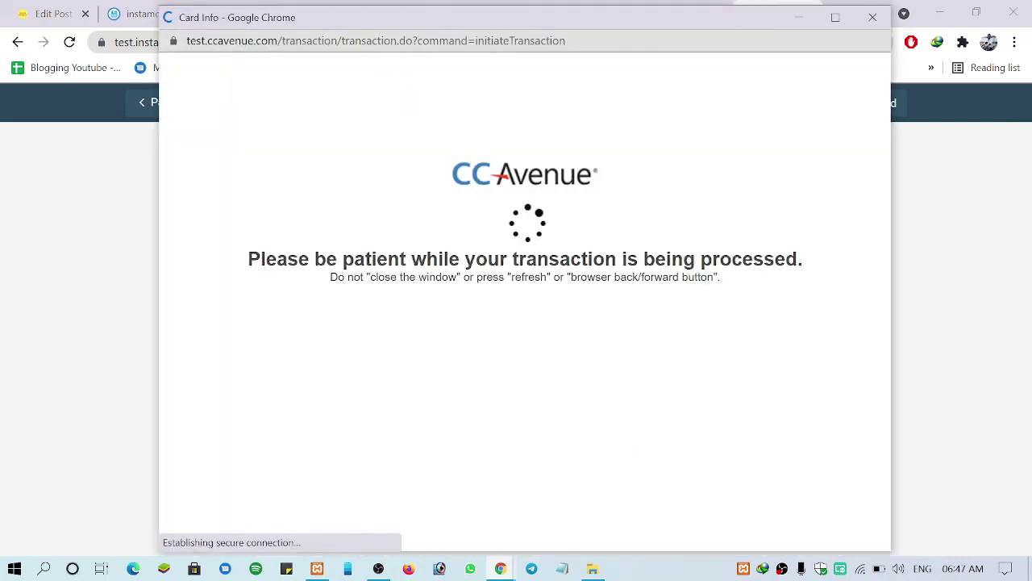
pyautogui.click(421, 213)
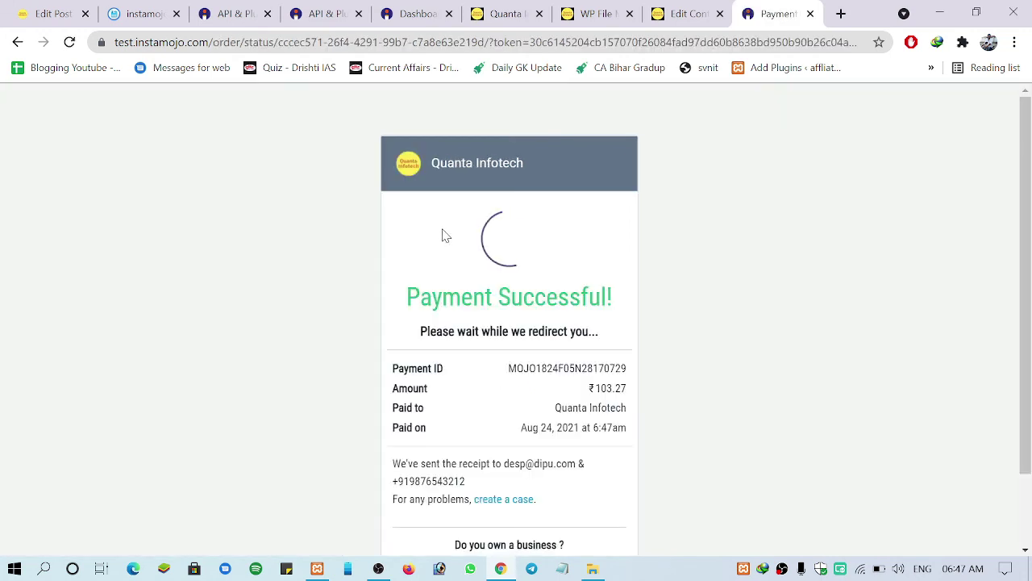
# - Check the Instamojo payment ID shown on the site's Thank You page after the payment redirect
pyautogui.moveTo(442, 233); pyautogui.dragTo(722, 329)
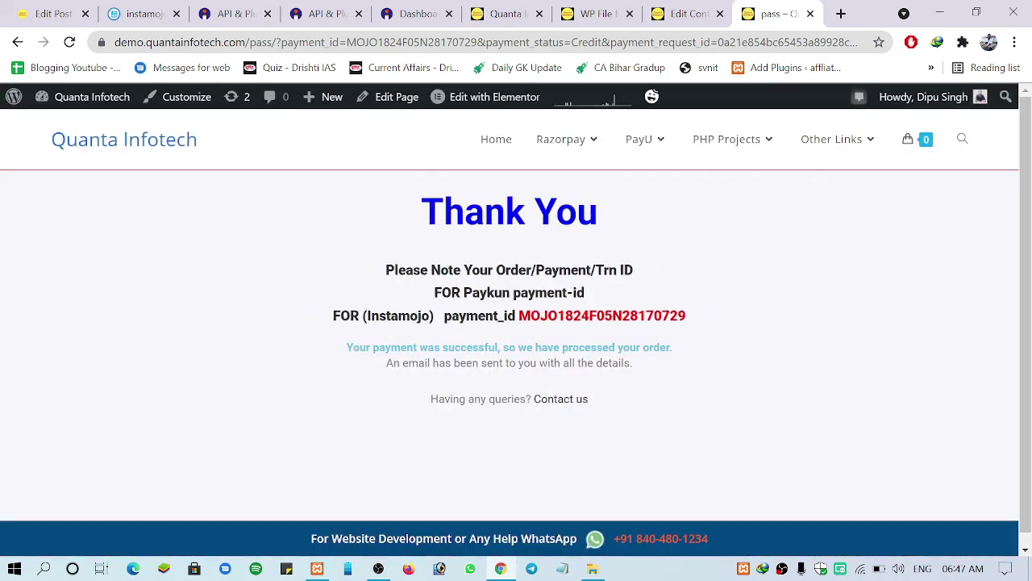
pyautogui.moveTo(363, 315); pyautogui.dragTo(710, 316)
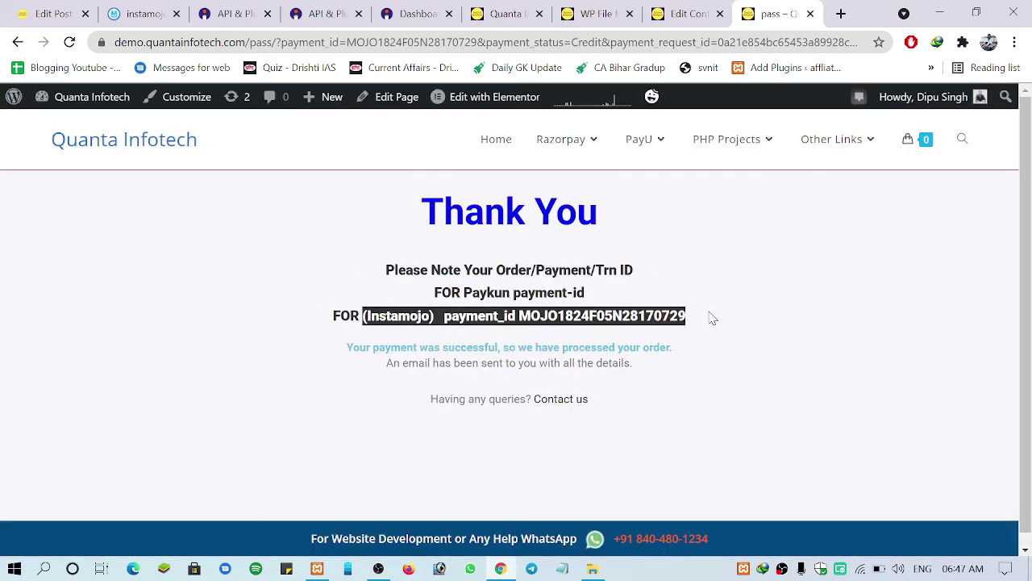
pyautogui.click(709, 316)
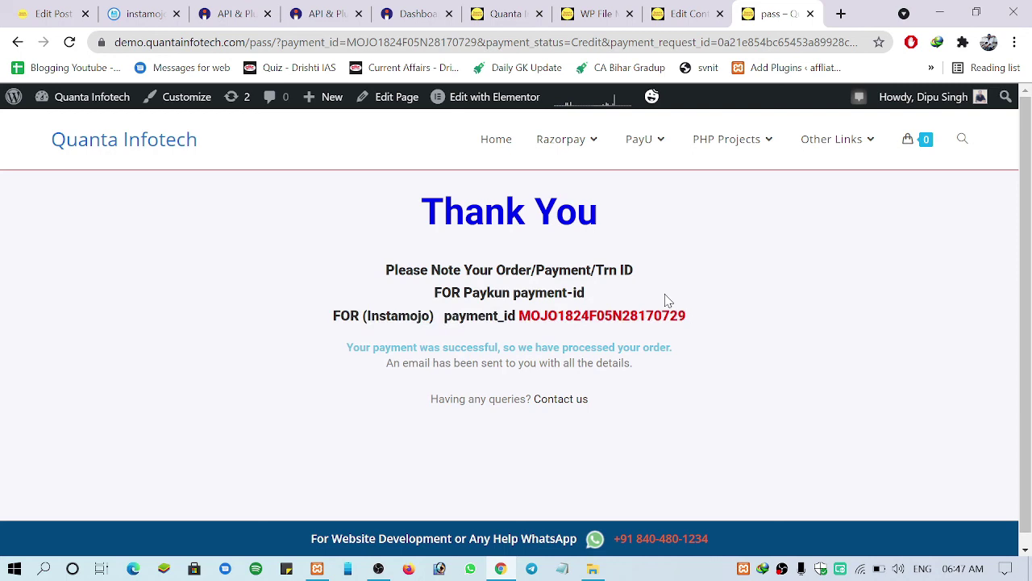
# - Look for the test 99 payment among the recent payments on the Instamojo dashboard and return to the Thank You page
pyautogui.click(428, 8)
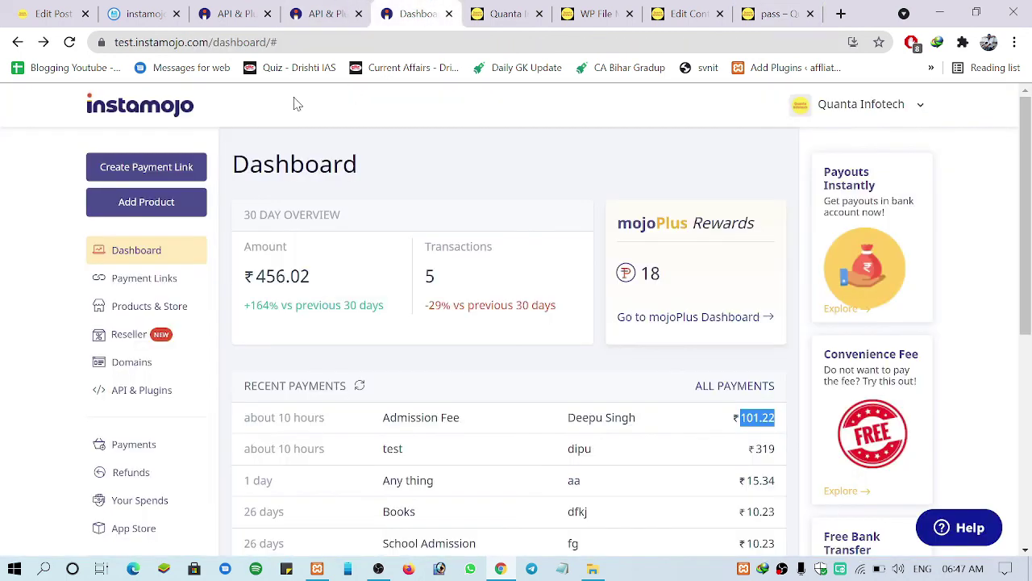
pyautogui.scroll(-1, 294, 103)
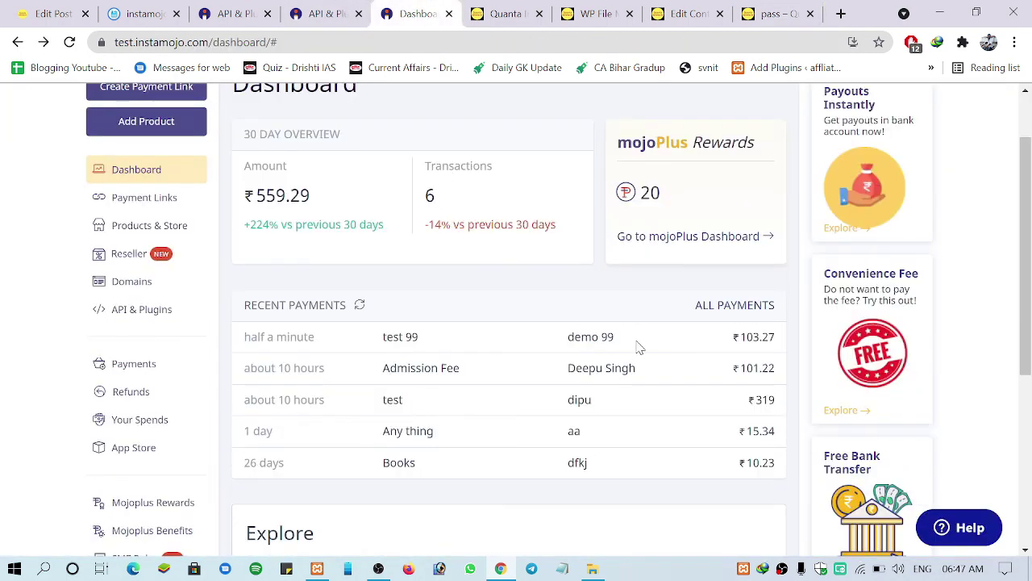
pyautogui.scroll(-4, 644, 343)
pyautogui.scroll(5, 648, 330)
pyautogui.click(778, 13)
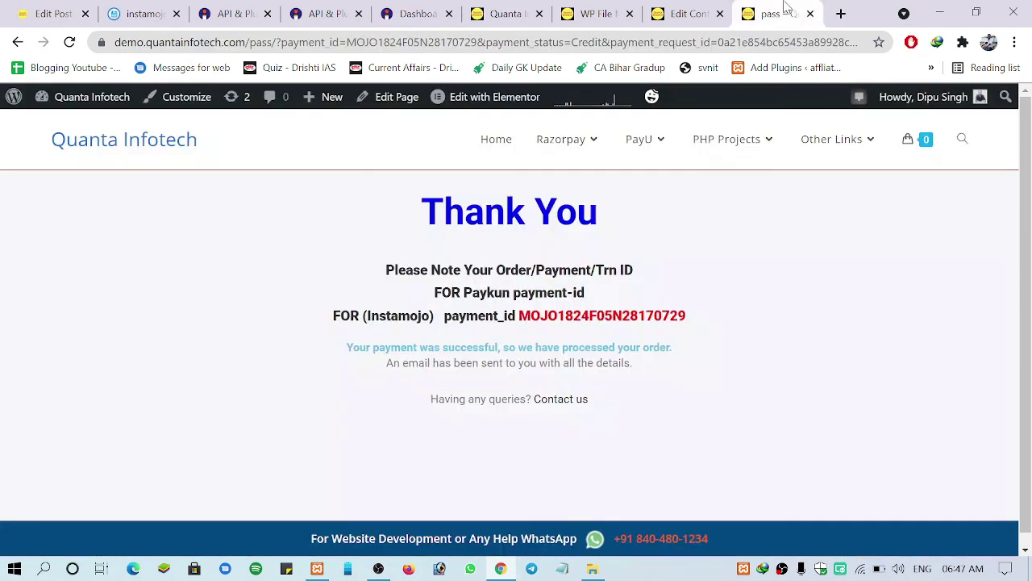
pyautogui.moveTo(641, 138)
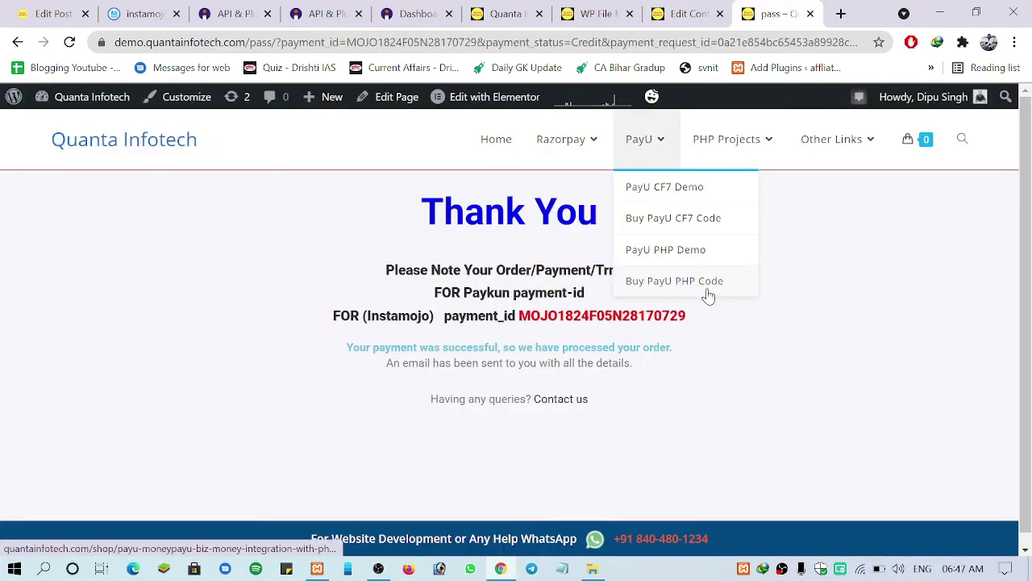